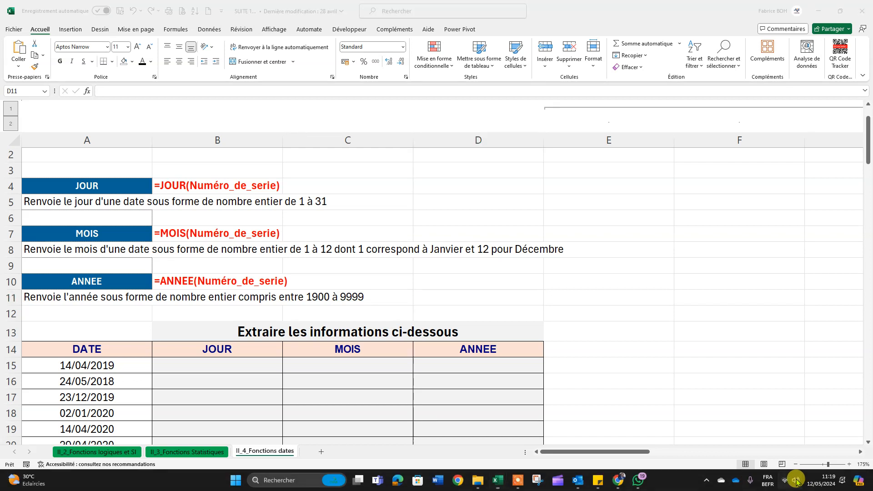
{"action": "left_click", "coordinate": [849, 419]}
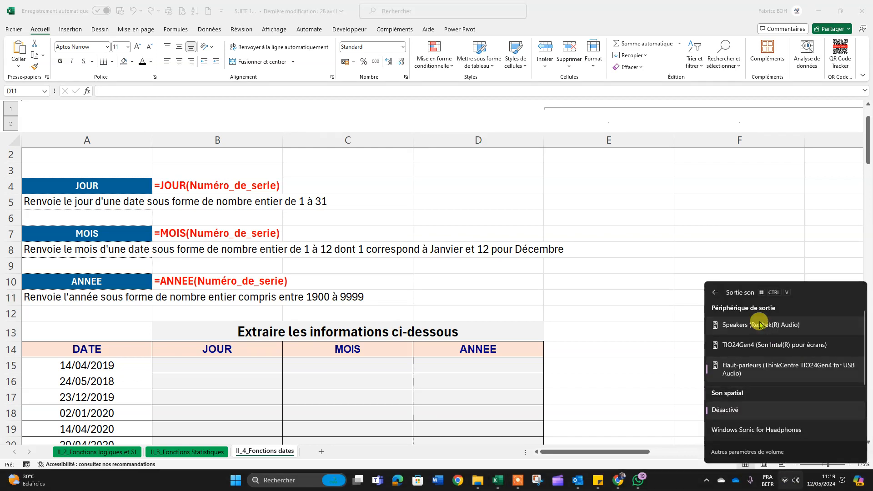
{"action": "left_click", "coordinate": [587, 332]}
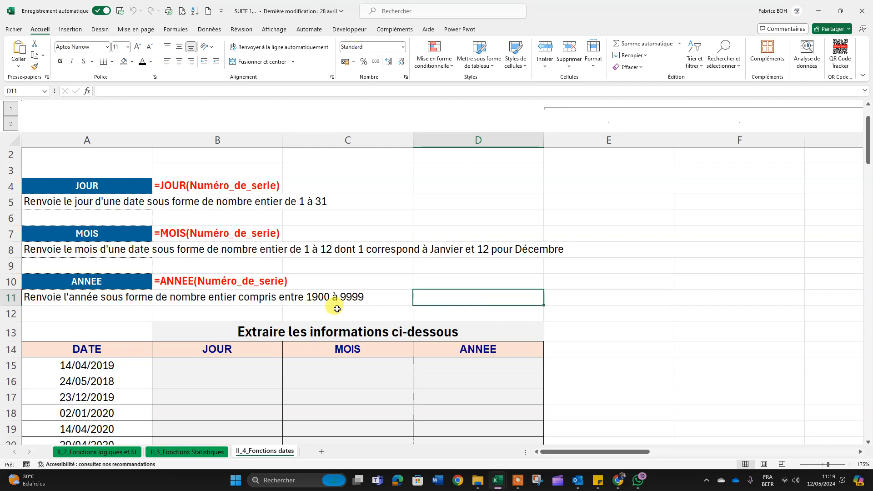
{"action": "scroll", "coordinate": [336, 308], "scroll_direction": "up", "scroll_amount": 1}
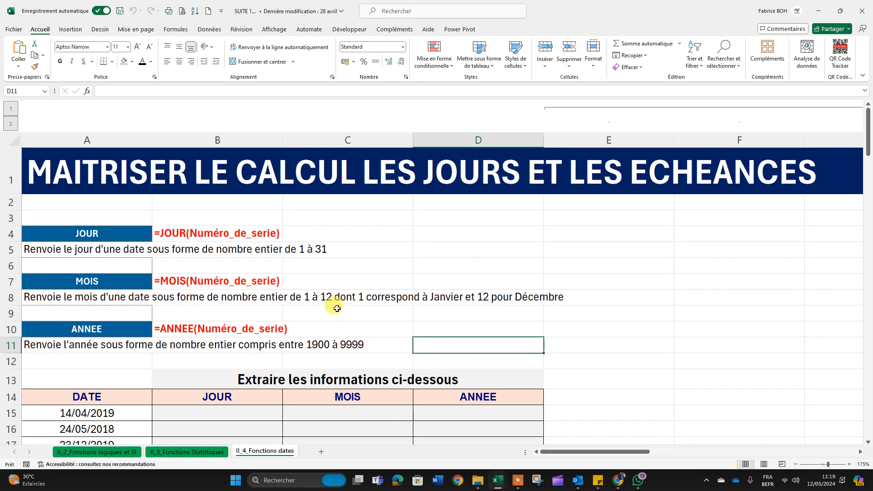
{"action": "left_click", "coordinate": [518, 481]}
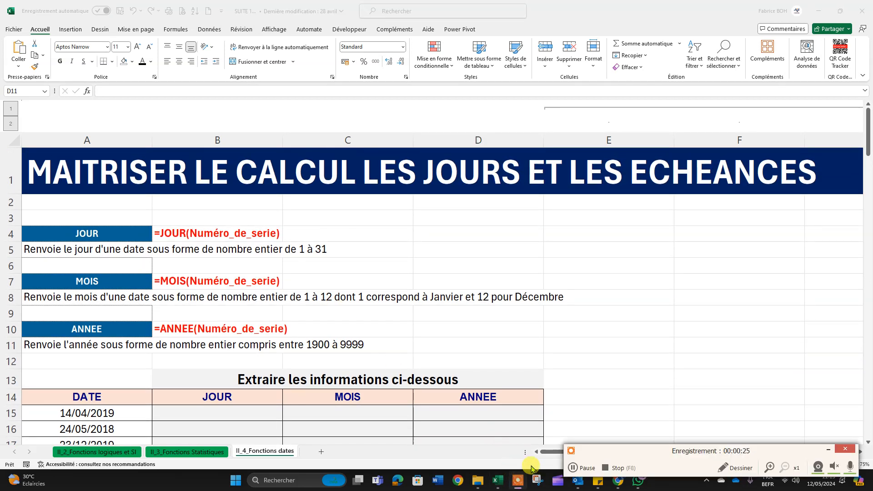
{"action": "left_click", "coordinate": [510, 409]}
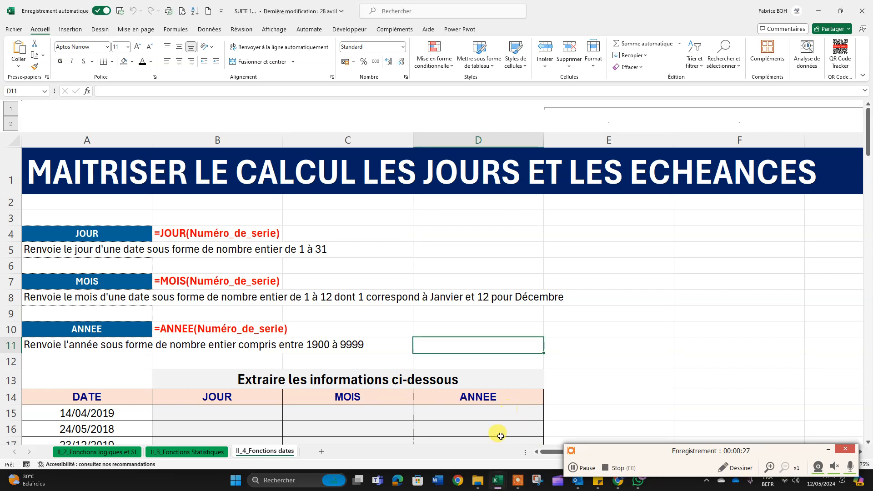
{"action": "left_click", "coordinate": [825, 451]}
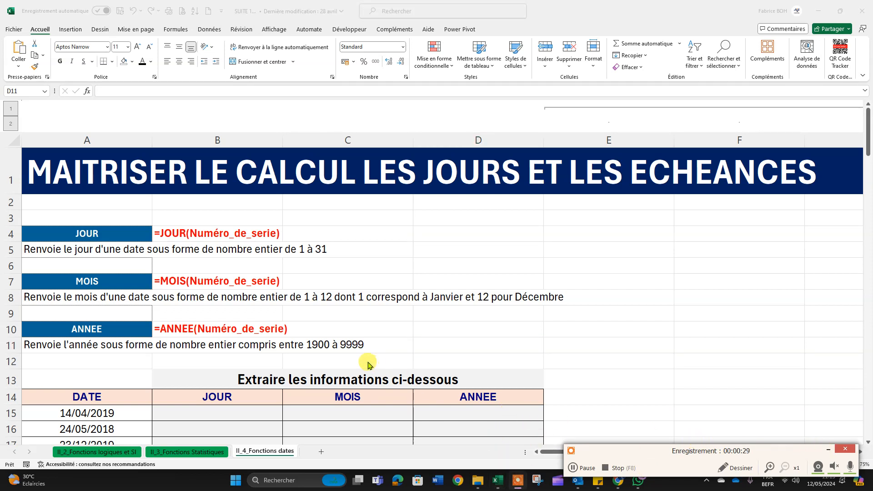
{"action": "left_click", "coordinate": [831, 450]}
Step: Review the syntax and descriptions of the JOUR, MOIS and ANNEE functions above the date table
{"action": "left_click", "coordinate": [328, 307]}
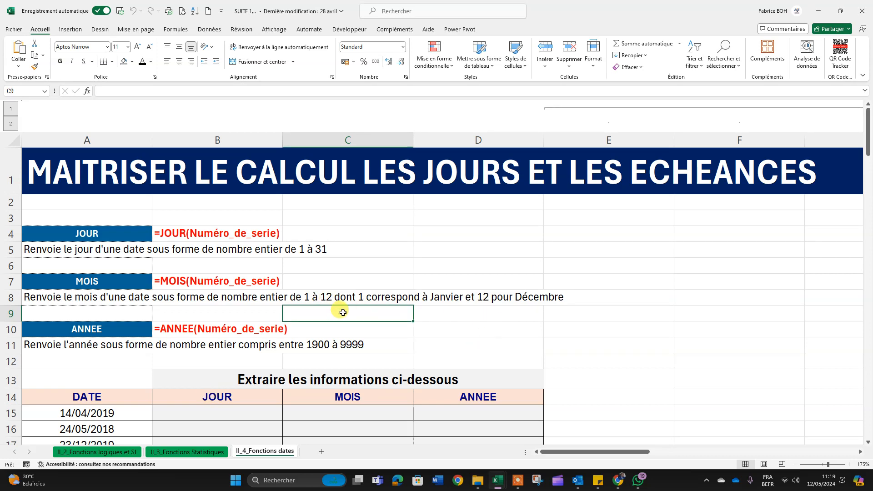
{"action": "scroll", "coordinate": [350, 308], "scroll_direction": "down", "scroll_amount": 2}
{"action": "scroll", "coordinate": [354, 308], "scroll_direction": "up", "scroll_amount": 2}
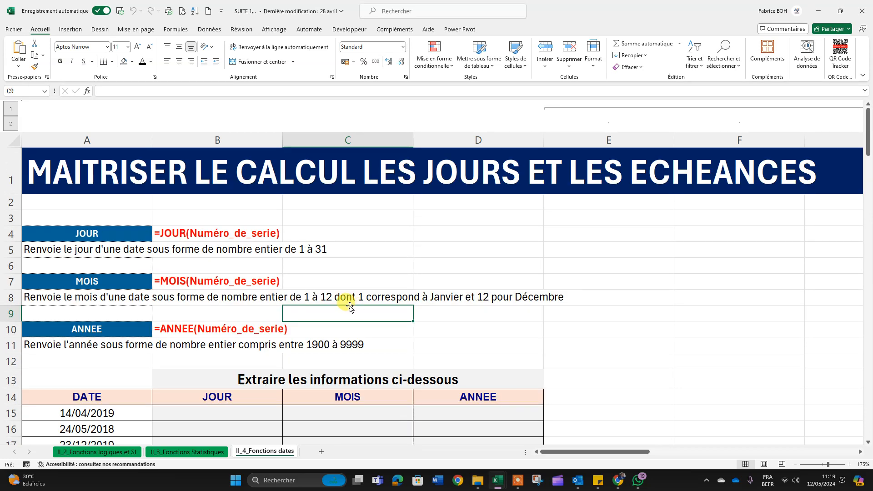
{"action": "left_click", "coordinate": [115, 230]}
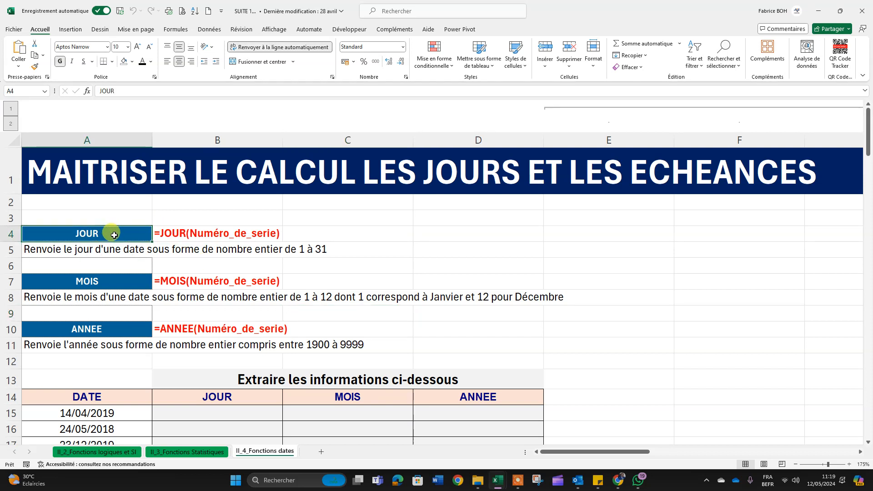
{"action": "left_click", "coordinate": [98, 284]}
{"action": "left_click", "coordinate": [91, 334]}
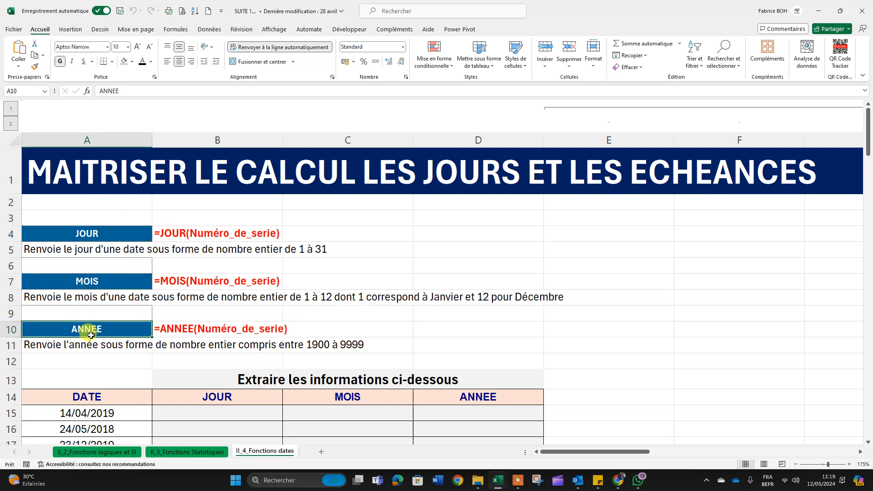
{"action": "left_click", "coordinate": [97, 230]}
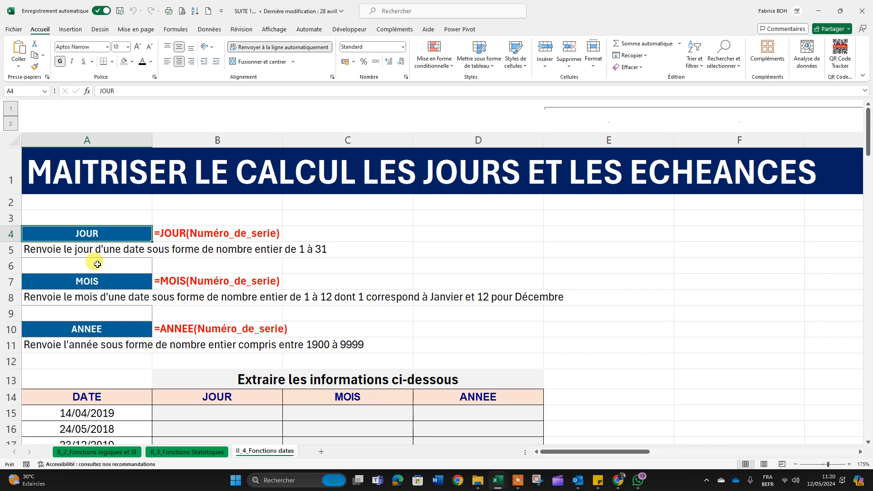
{"action": "key", "text": "Down"}
{"action": "key", "text": "Down"}
{"action": "key", "text": "Down"}
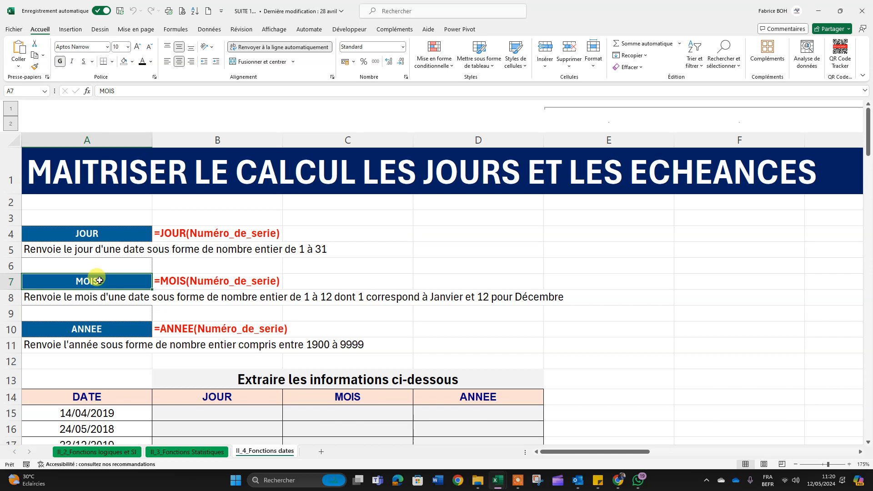
Step: Enter =JOUR(A15) in cell B15 to extract the day from the first date in the table
{"action": "scroll", "coordinate": [236, 325], "scroll_direction": "down", "scroll_amount": 1}
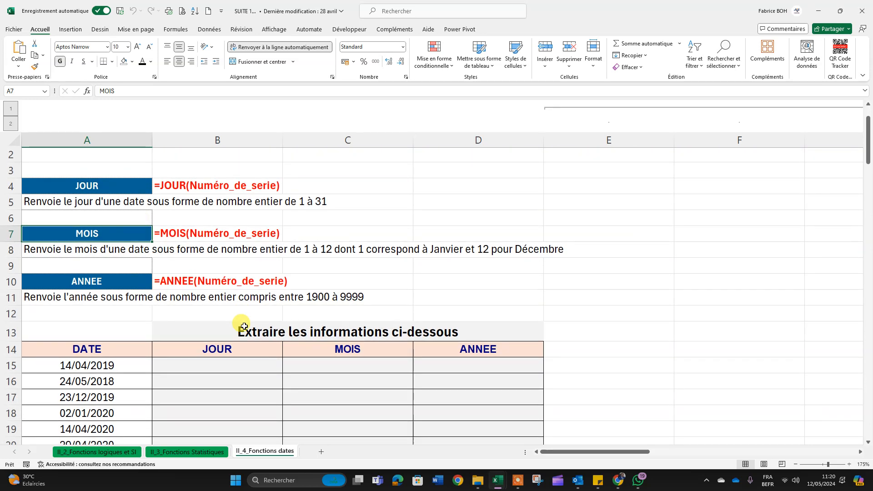
{"action": "scroll", "coordinate": [243, 326], "scroll_direction": "down", "scroll_amount": 3}
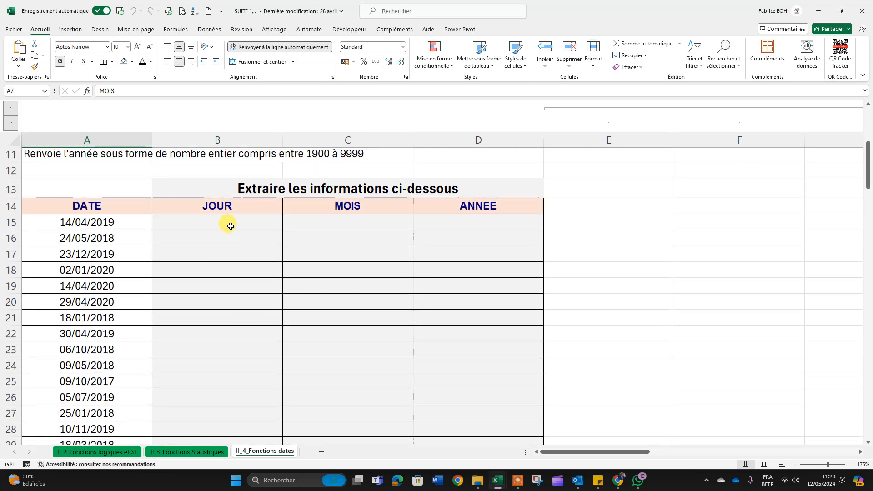
{"action": "left_click", "coordinate": [231, 226]}
{"action": "left_click_drag", "start_coordinate": [107, 224], "coordinate": [115, 432]}
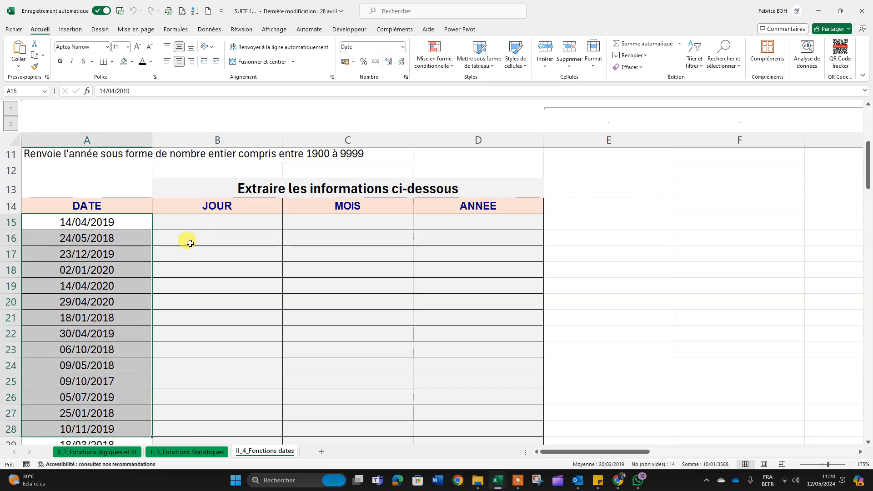
{"action": "left_click", "coordinate": [193, 221]}
{"action": "double_click", "coordinate": [194, 220]}
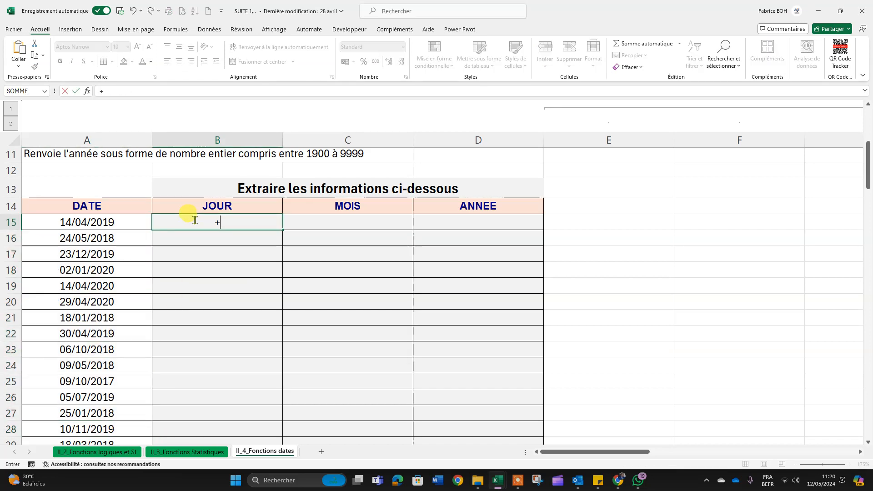
{"action": "type", "text": "=jou"}
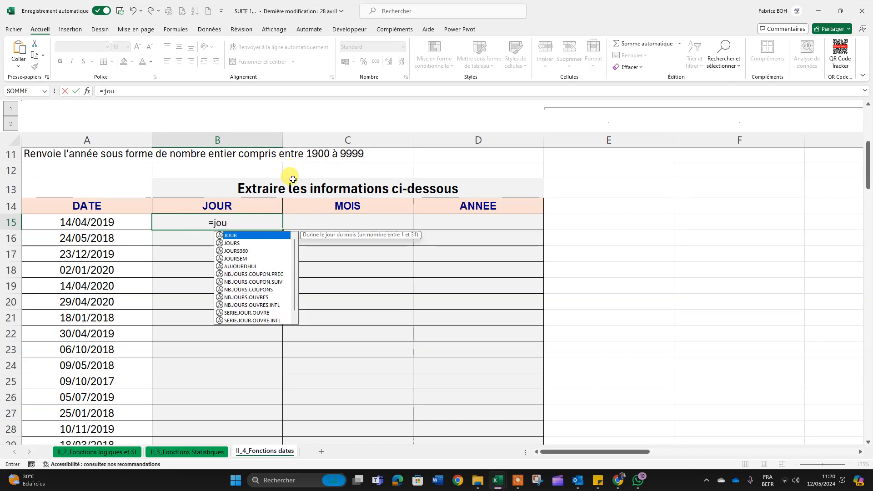
{"action": "double_click", "coordinate": [251, 235]}
{"action": "left_click", "coordinate": [83, 226]}
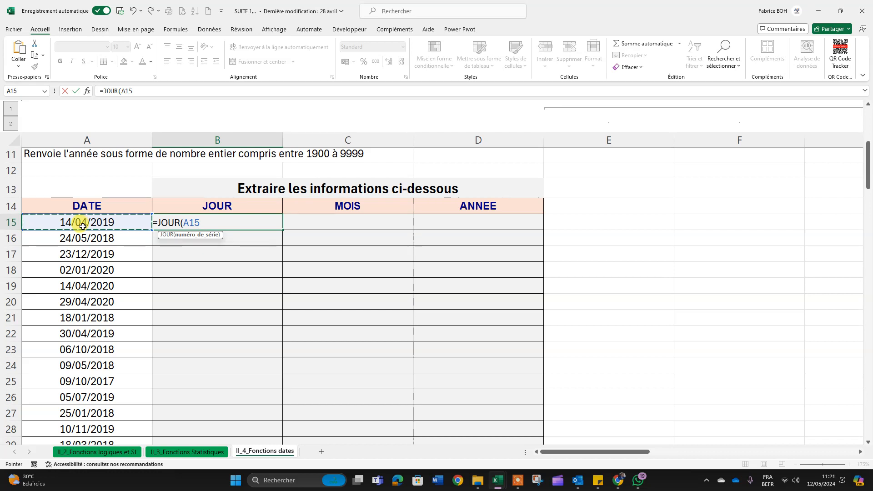
{"action": "key", "text": "Return"}
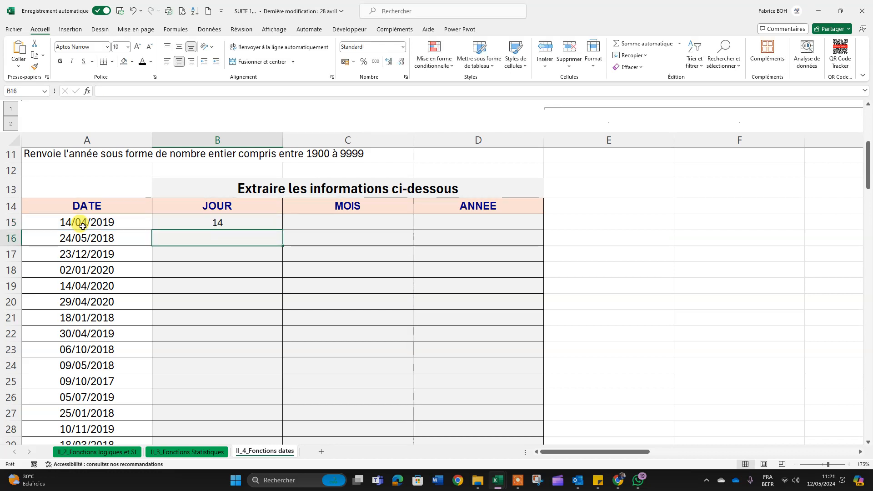
Step: Copy the JOUR formula from B15 down to B30 and check the extracted days against the dates
{"action": "left_click", "coordinate": [231, 224]}
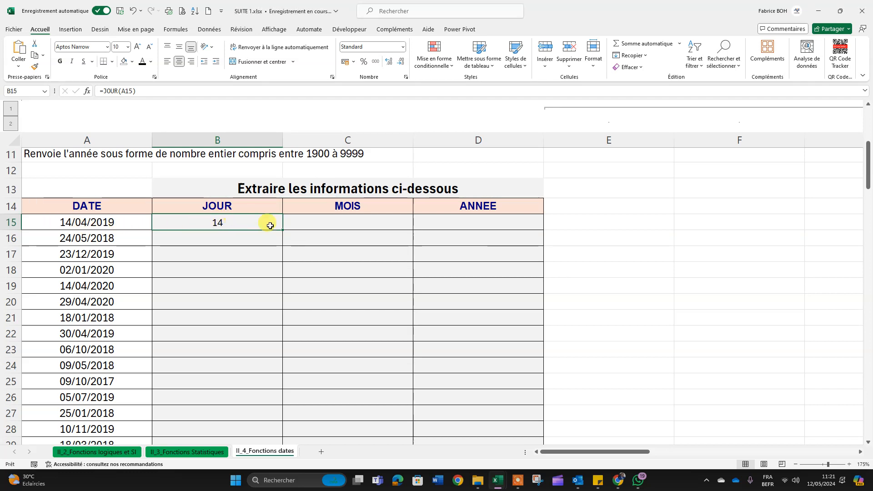
{"action": "double_click", "coordinate": [283, 230]}
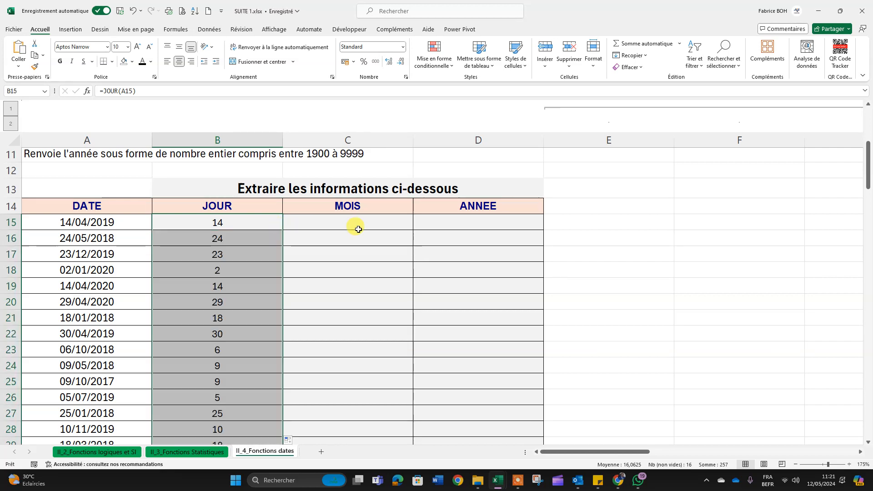
{"action": "scroll", "coordinate": [358, 229], "scroll_direction": "down", "scroll_amount": 2}
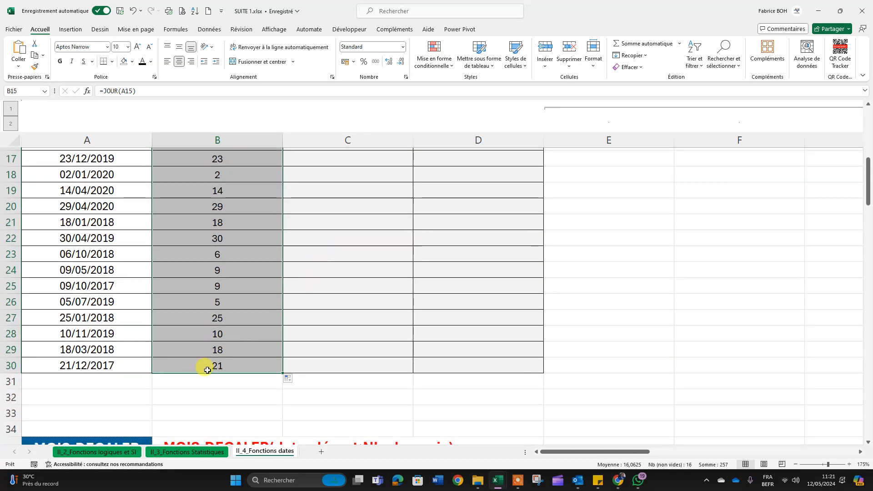
{"action": "left_click_drag", "start_coordinate": [207, 369], "coordinate": [201, 192]}
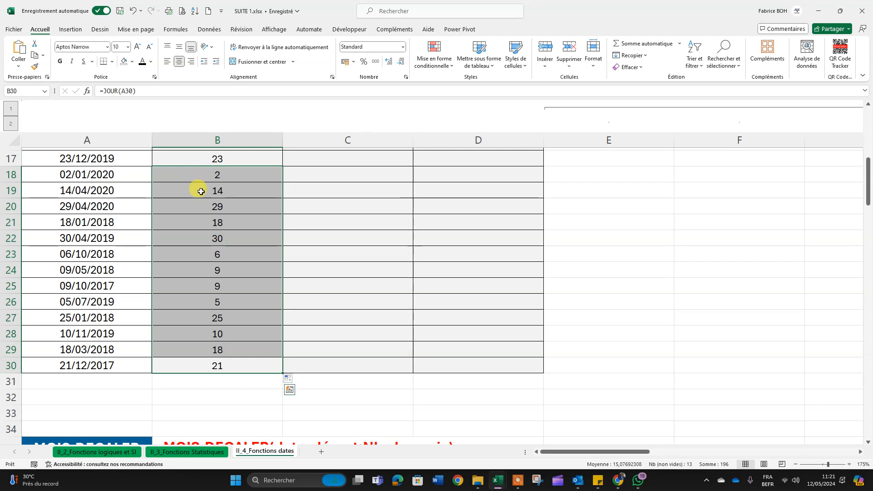
{"action": "scroll", "coordinate": [201, 192], "scroll_direction": "up", "scroll_amount": 1}
{"action": "left_click", "coordinate": [59, 222]}
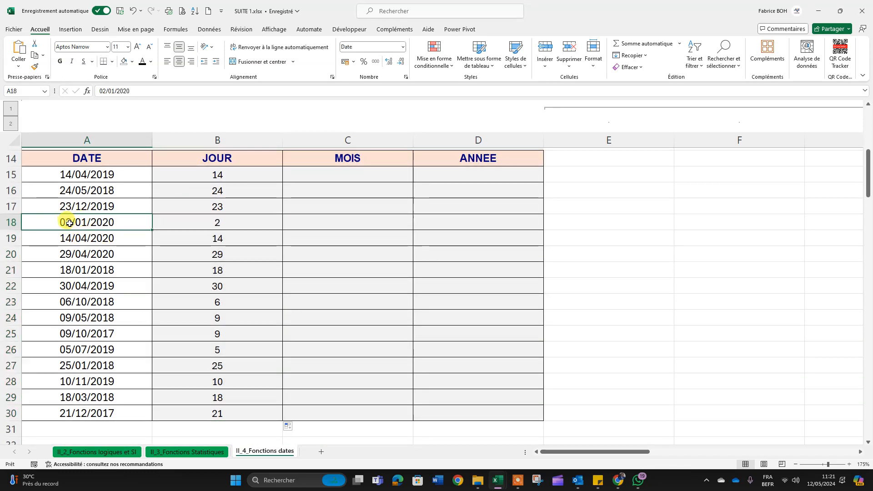
Step: Enter =MOIS(A15) in cell C15 to extract the month from the first date
{"action": "scroll", "coordinate": [296, 228], "scroll_direction": "up", "scroll_amount": 1}
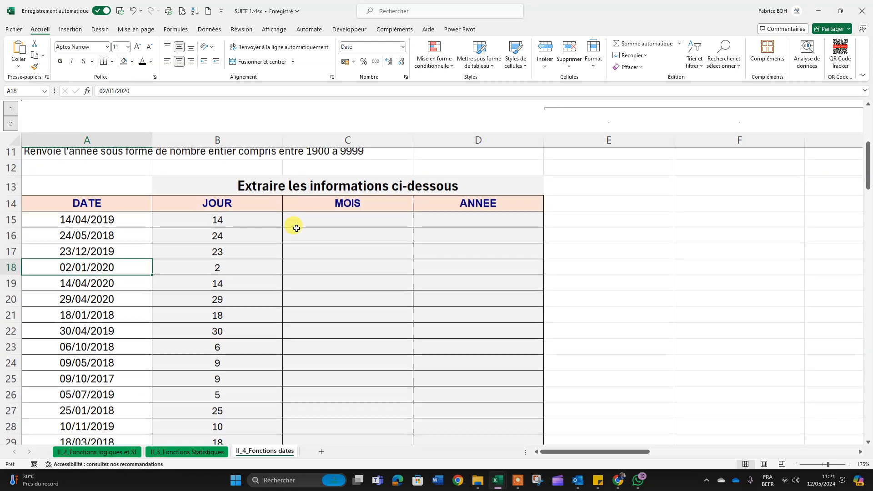
{"action": "left_click", "coordinate": [332, 221]}
{"action": "type", "text": "="}
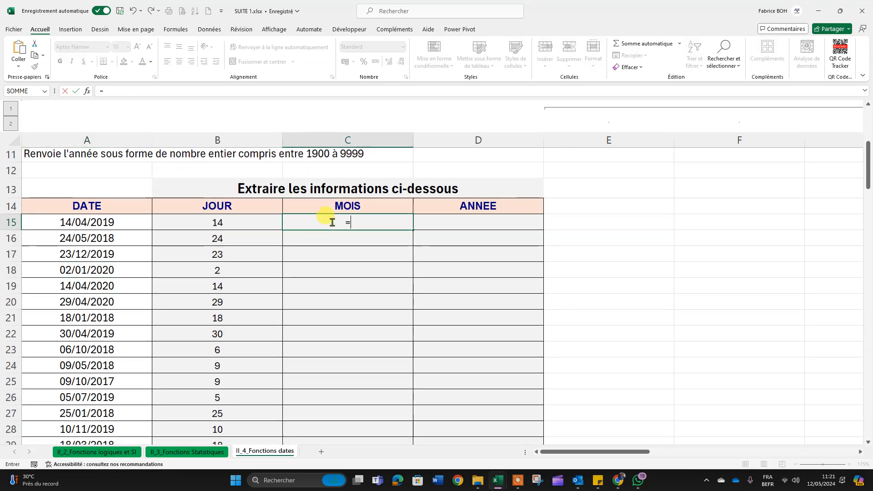
{"action": "type", "text": "mois"}
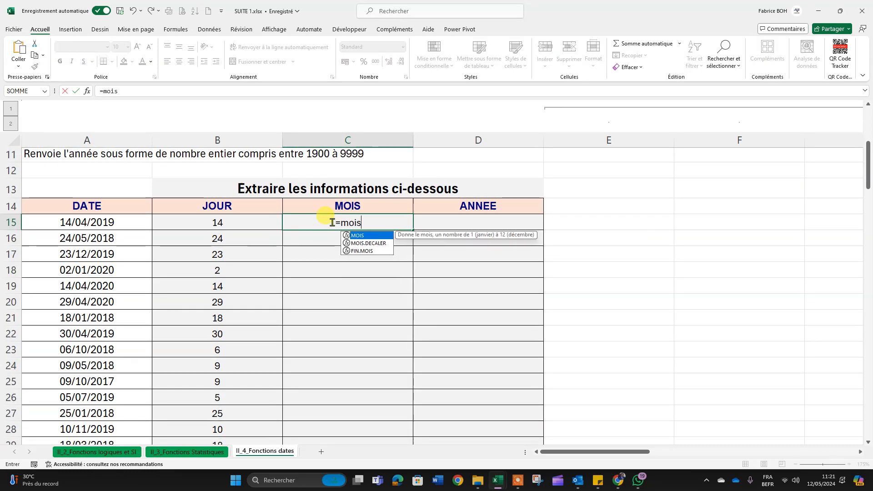
{"action": "double_click", "coordinate": [359, 235]}
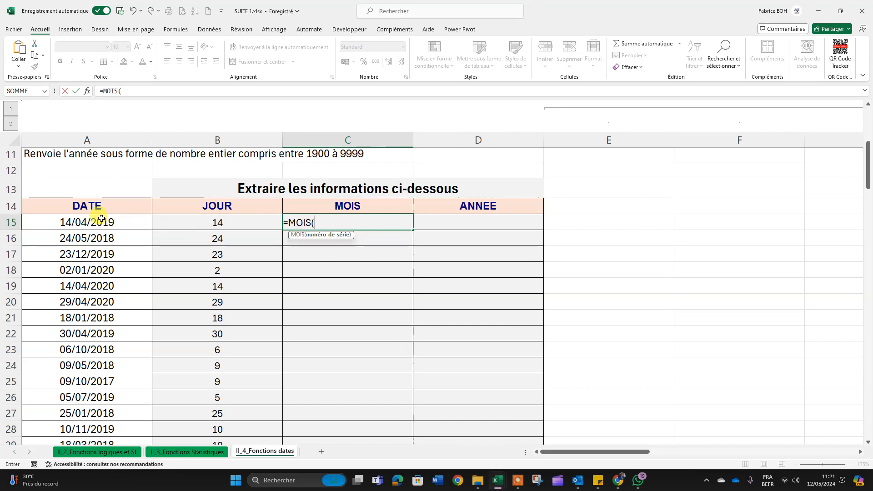
{"action": "left_click", "coordinate": [77, 221]}
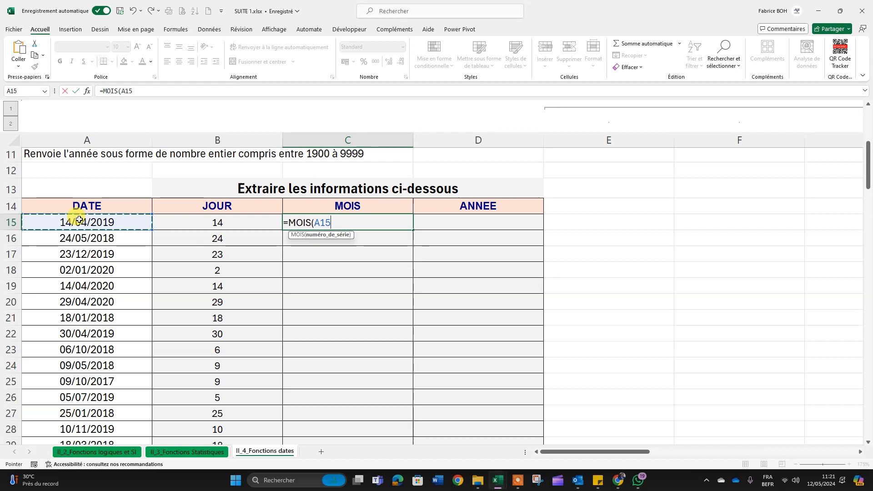
{"action": "type", "text": ")"}
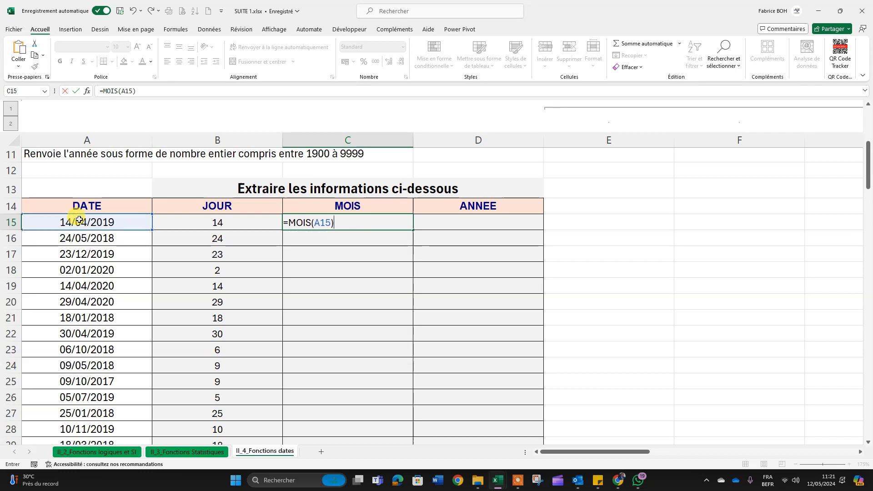
{"action": "double_click", "coordinate": [317, 223]}
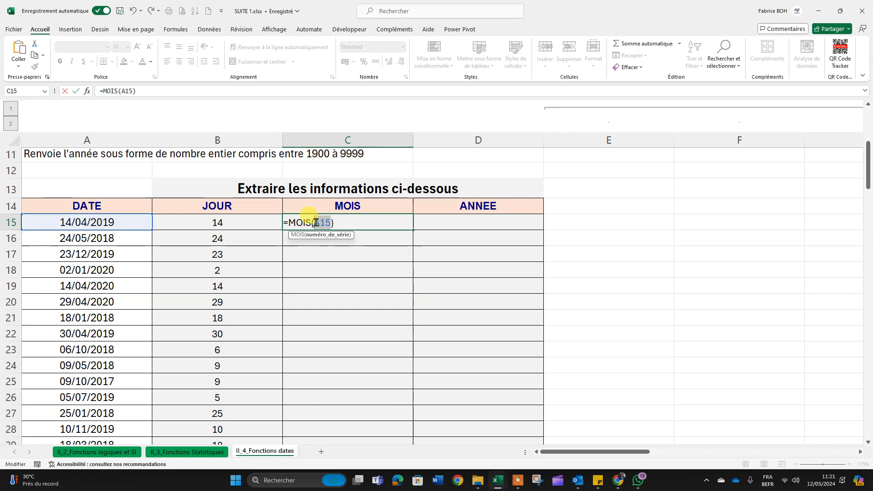
{"action": "key", "text": "ctrl+Return"}
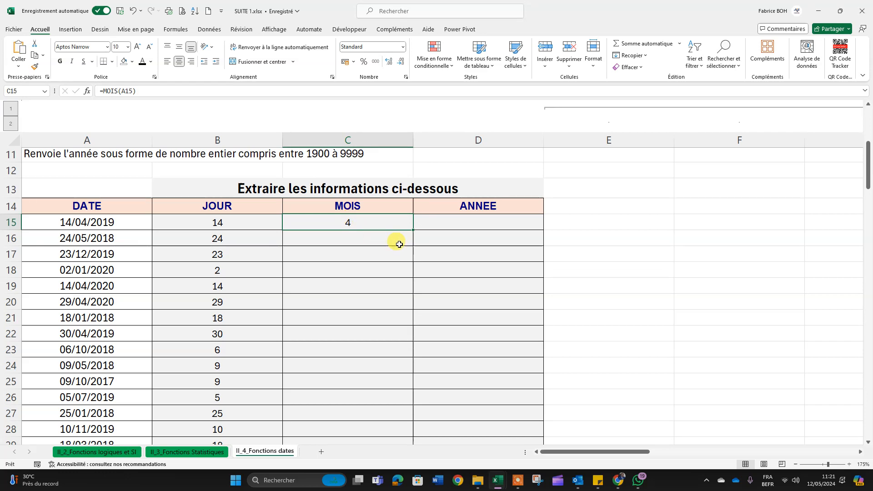
Step: Copy the MOIS formula from C15 down to C30 and check the last row's month against its date
{"action": "double_click", "coordinate": [413, 229]}
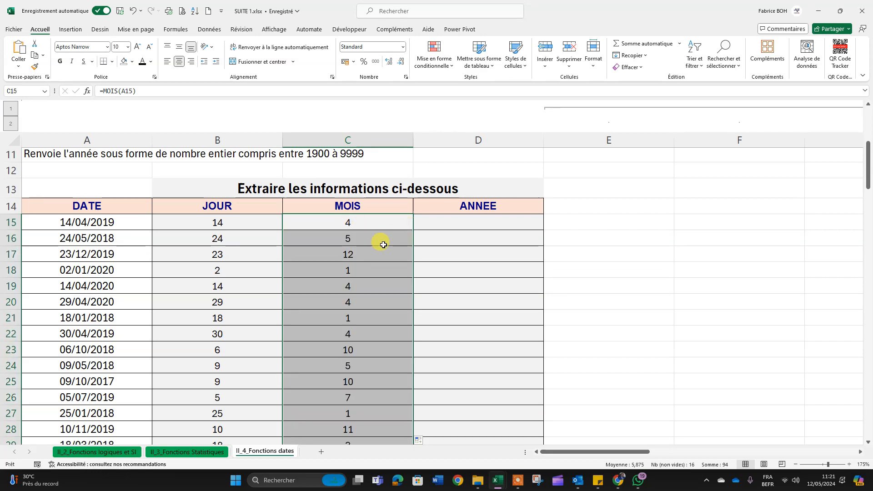
{"action": "scroll", "coordinate": [380, 240], "scroll_direction": "down", "scroll_amount": 3}
{"action": "scroll", "coordinate": [370, 289], "scroll_direction": "up", "scroll_amount": 1}
{"action": "left_click", "coordinate": [351, 362]}
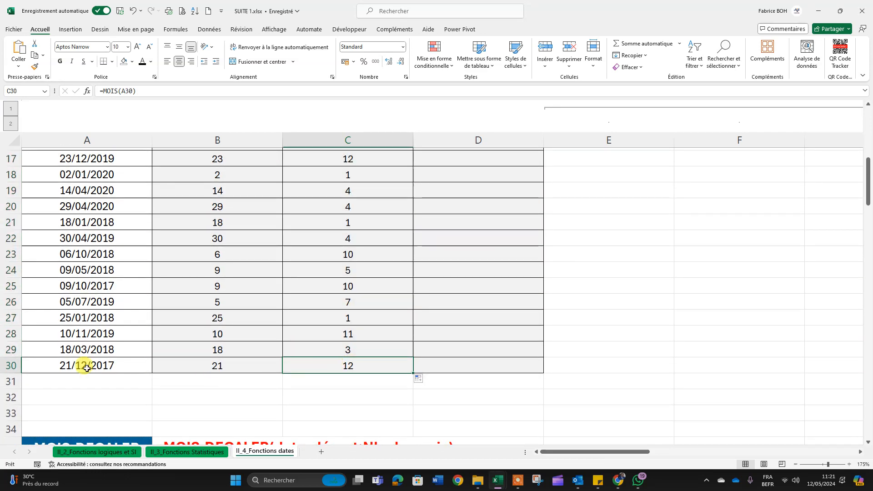
{"action": "left_click_drag", "start_coordinate": [29, 365], "coordinate": [366, 361]}
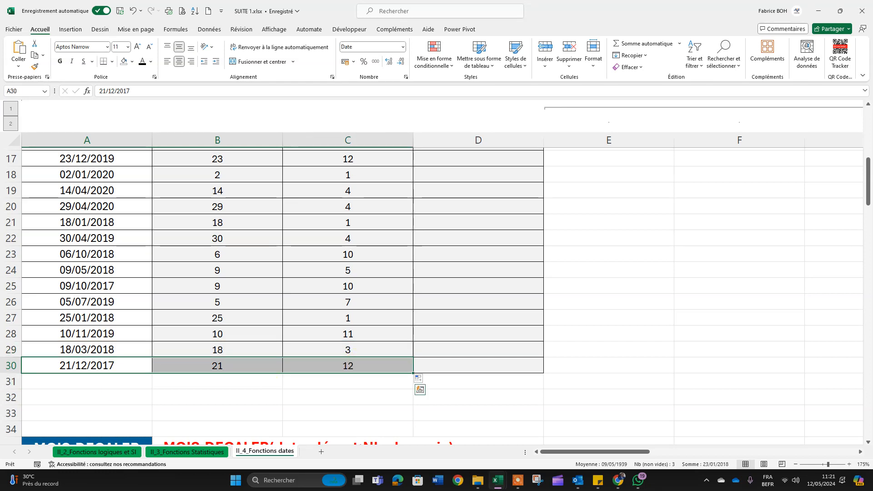
Step: Enter =ANNEE(A15) in cell D15 to extract the year from the first date
{"action": "scroll", "coordinate": [286, 343], "scroll_direction": "up", "scroll_amount": 3}
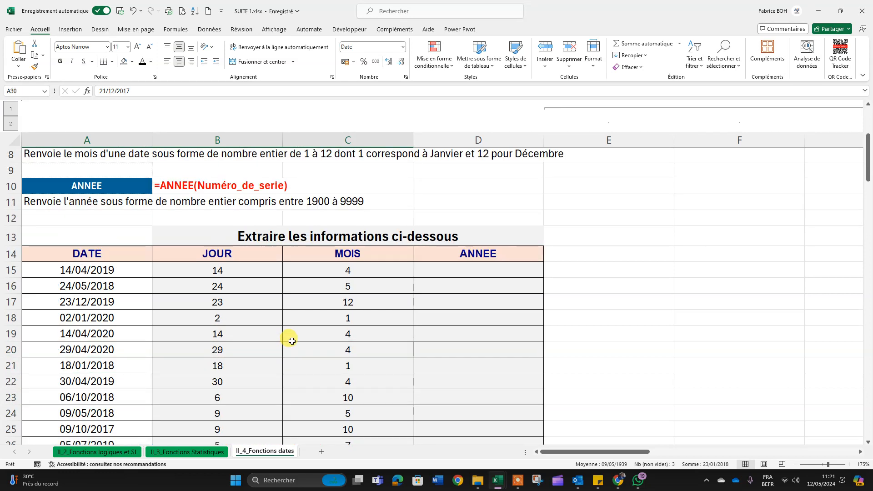
{"action": "left_click", "coordinate": [479, 274]}
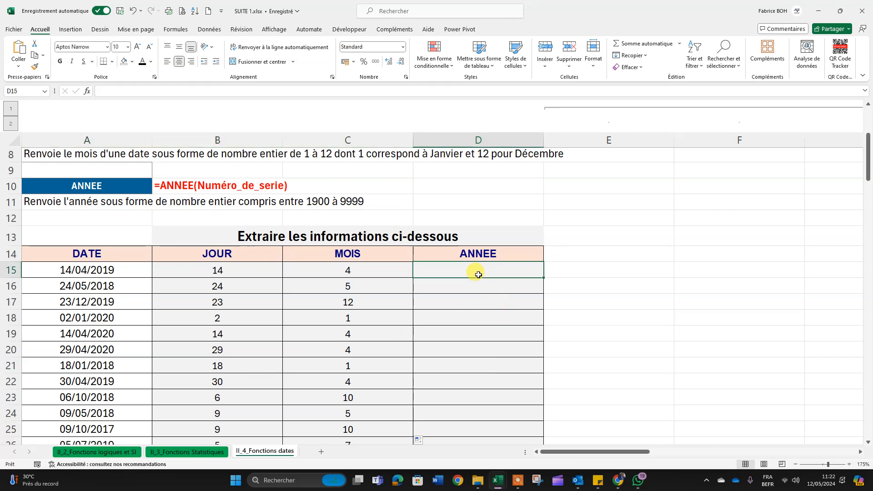
{"action": "type", "text": "=an"}
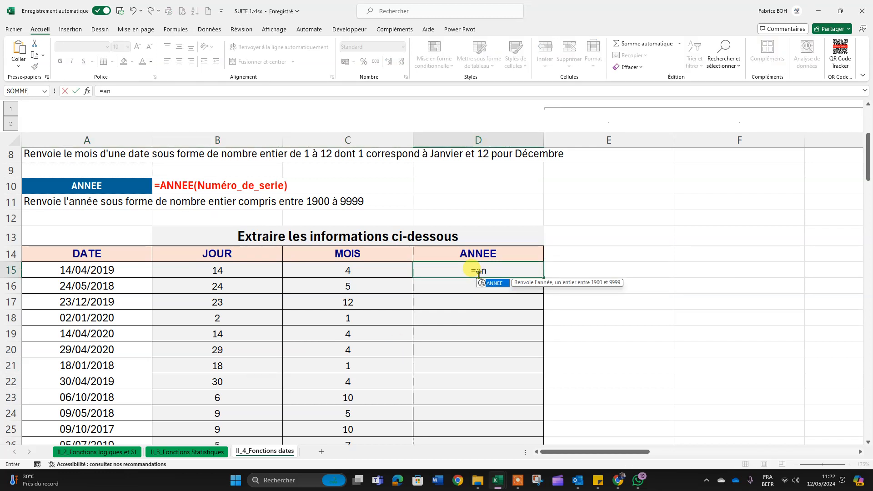
{"action": "type", "text": "n"}
{"action": "double_click", "coordinate": [492, 284]}
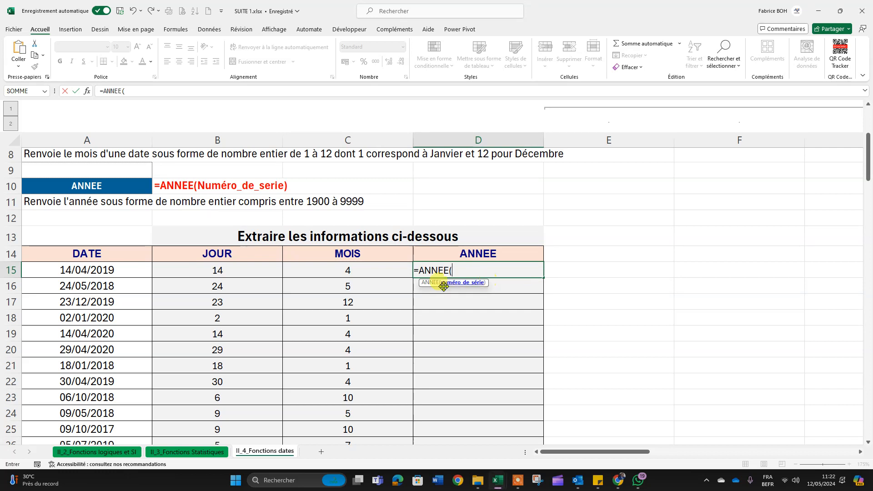
{"action": "left_click", "coordinate": [89, 271]}
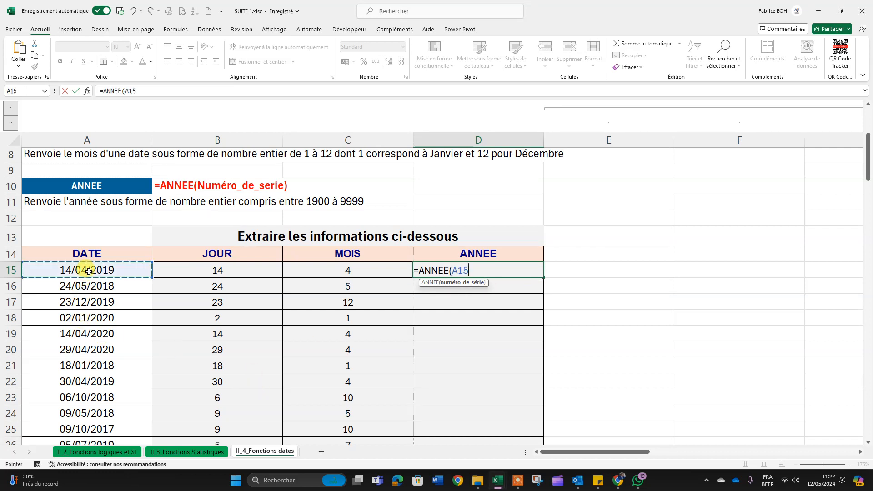
{"action": "key", "text": "Return"}
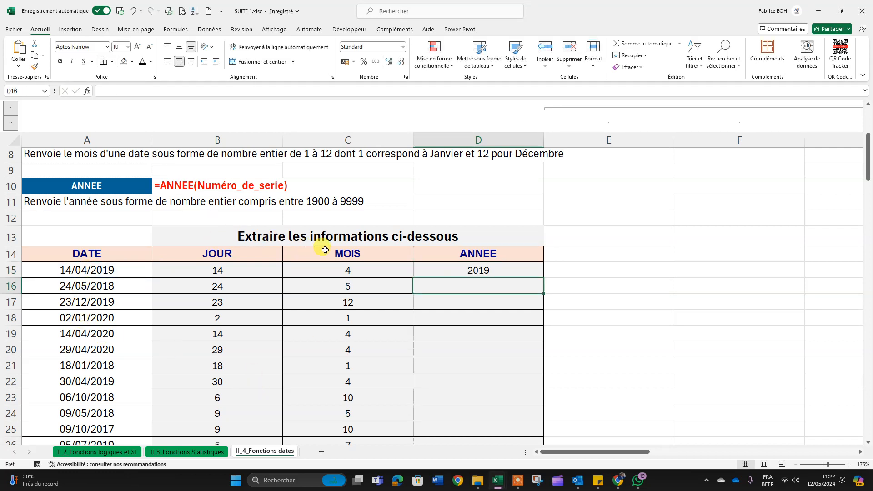
Step: Copy the ANNEE formula from D15 down to D30 and check the extracted years against the dates
{"action": "left_click", "coordinate": [483, 265]}
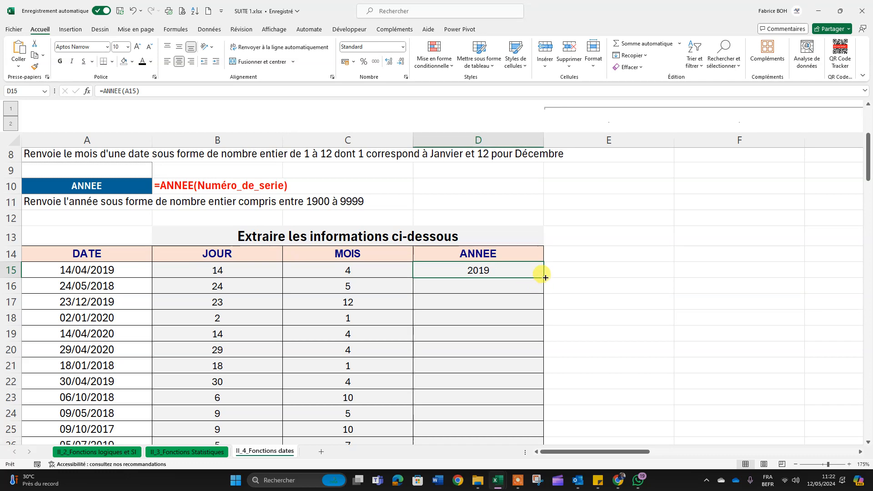
{"action": "double_click", "coordinate": [545, 276]}
{"action": "scroll", "coordinate": [634, 274], "scroll_direction": "down", "scroll_amount": 5}
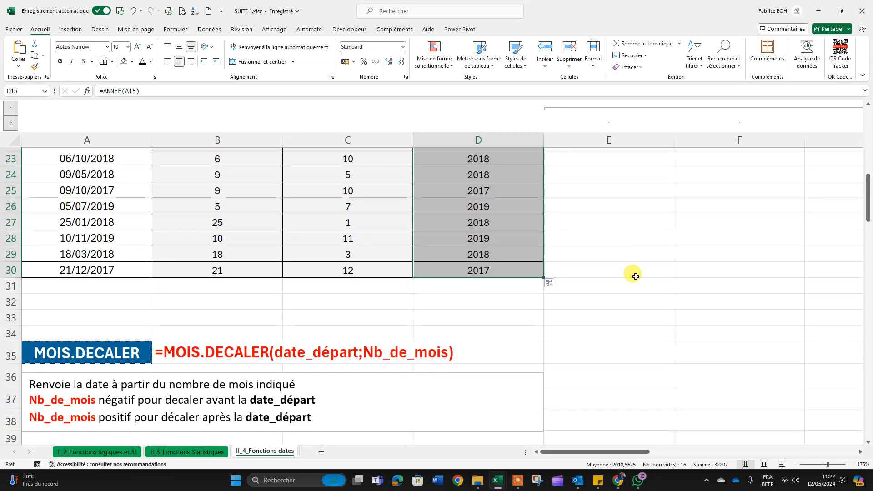
{"action": "scroll", "coordinate": [636, 277], "scroll_direction": "up", "scroll_amount": 3}
{"action": "left_click", "coordinate": [512, 271]}
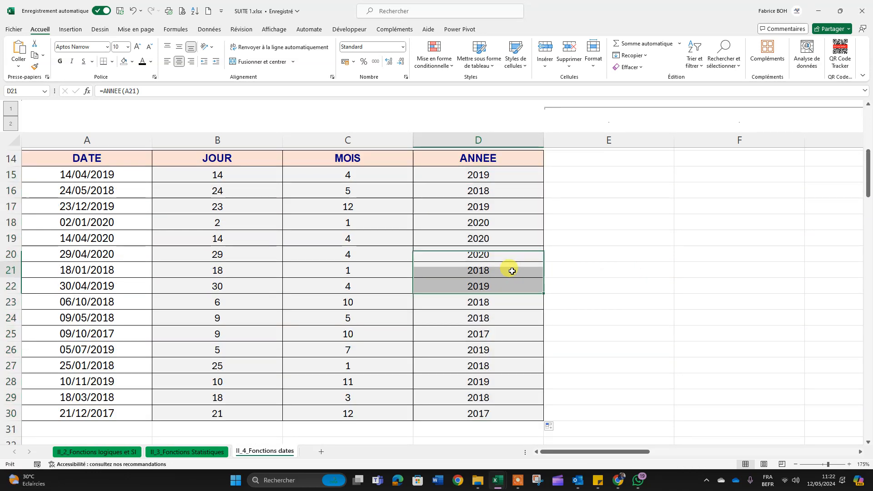
{"action": "scroll", "coordinate": [512, 271], "scroll_direction": "up", "scroll_amount": 2}
{"action": "left_click", "coordinate": [623, 286]}
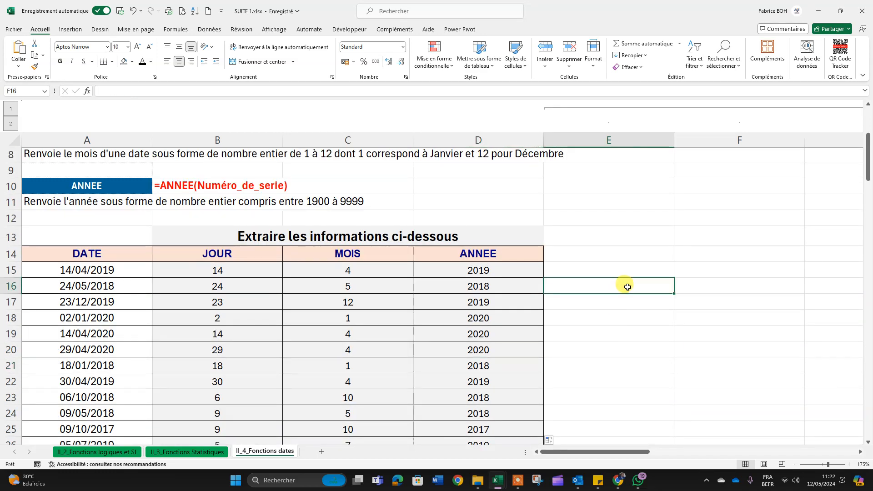
Step: Narrow column E to a thin spacer between the date table and column F
{"action": "left_click", "coordinate": [677, 269]}
{"action": "left_click_drag", "start_coordinate": [675, 139], "coordinate": [571, 144]}
{"action": "left_click", "coordinate": [611, 253]}
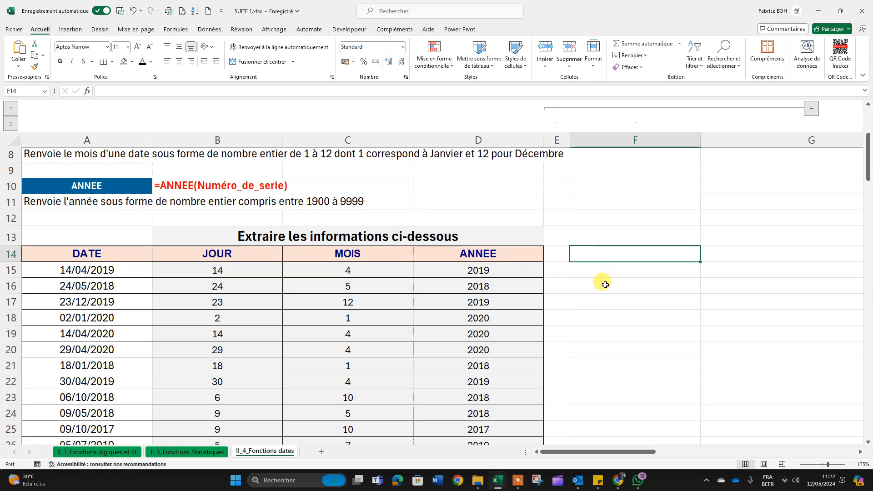
Step: Examine the listed dates in column A alongside their extracted years, with F15 selected as the formula cell
{"action": "left_click", "coordinate": [604, 271]}
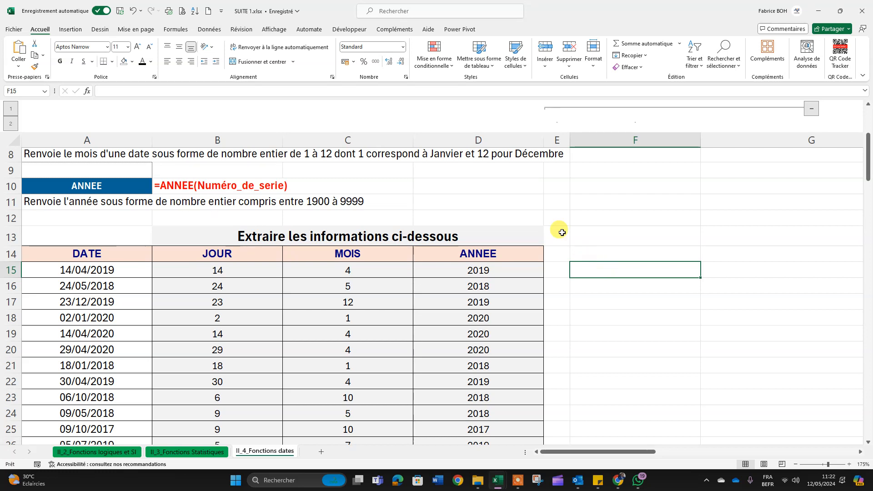
{"action": "left_click", "coordinate": [70, 269]}
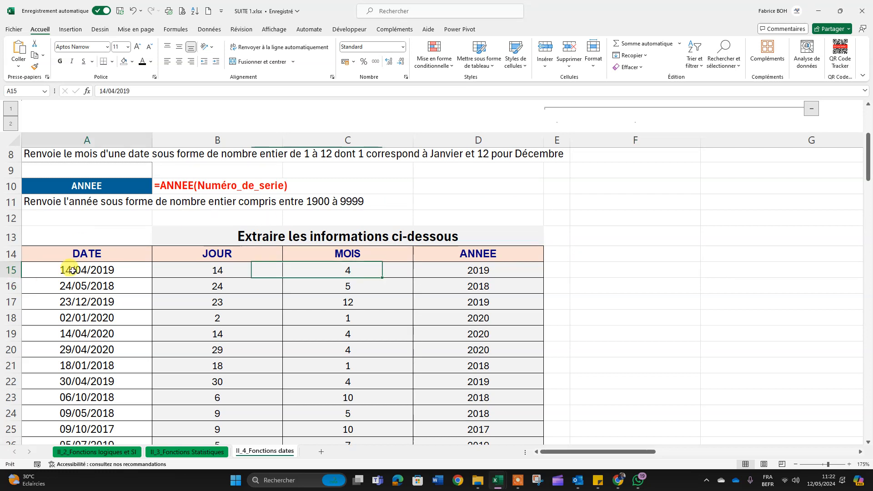
{"action": "left_click", "coordinate": [639, 275]}
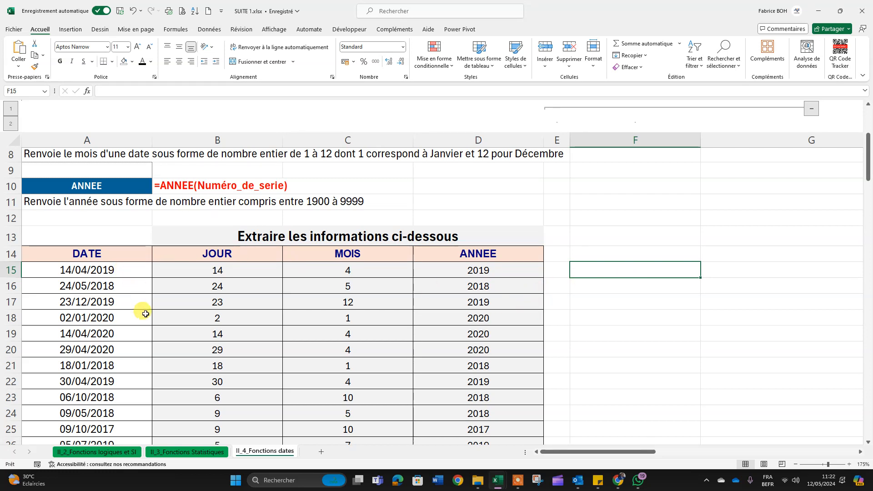
{"action": "scroll", "coordinate": [139, 330], "scroll_direction": "down", "scroll_amount": 2}
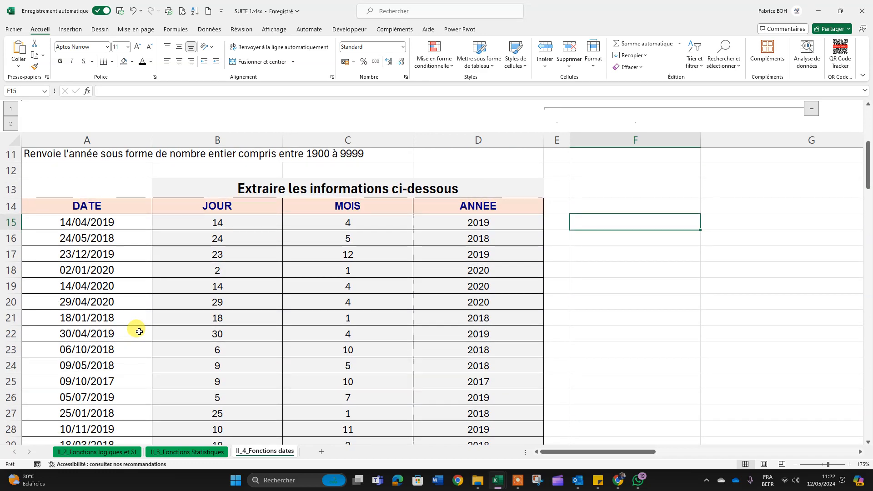
{"action": "scroll", "coordinate": [138, 332], "scroll_direction": "up", "scroll_amount": 1}
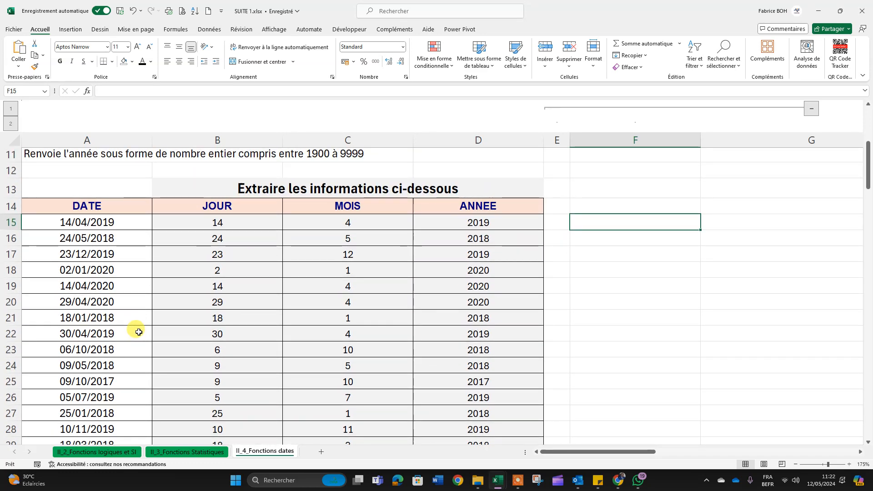
{"action": "scroll", "coordinate": [139, 332], "scroll_direction": "down", "scroll_amount": 1}
{"action": "scroll", "coordinate": [139, 332], "scroll_direction": "down", "scroll_amount": 1}
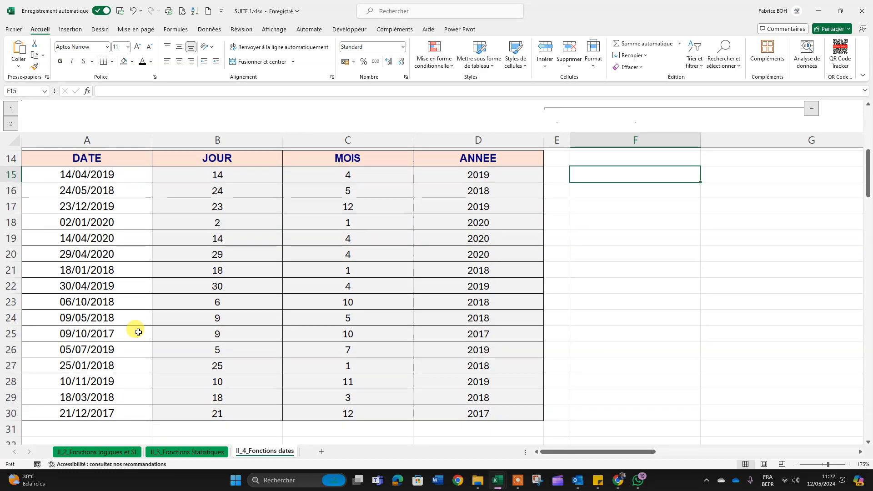
{"action": "scroll", "coordinate": [659, 264], "scroll_direction": "up", "scroll_amount": 2}
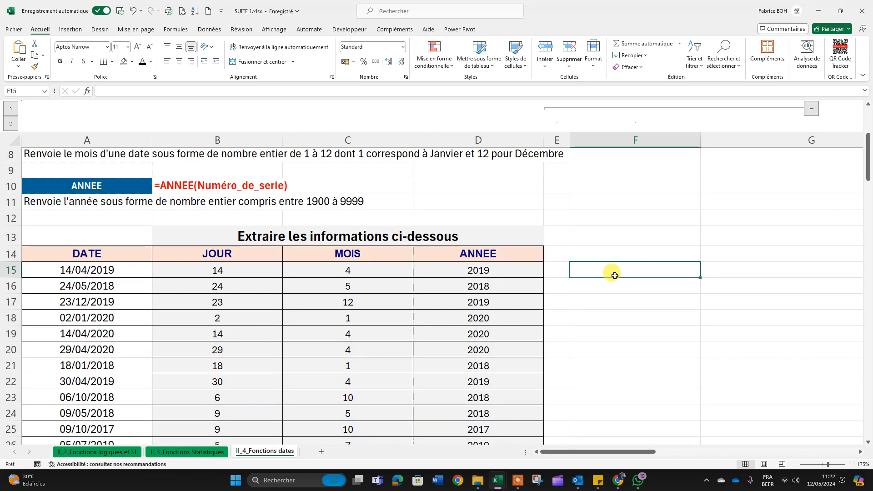
Step: Start an SI formula in F15 with the logical test ANNEE(A15)>=2019 on the first date's year
{"action": "type", "text": "=si"}
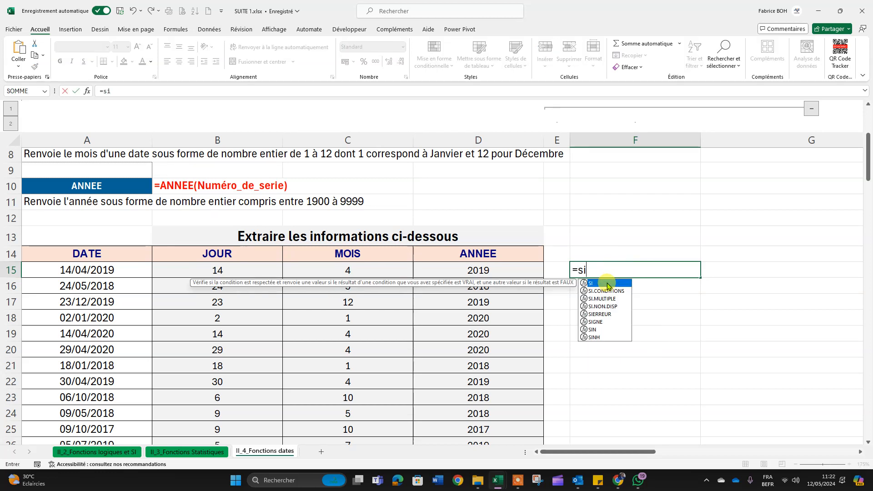
{"action": "double_click", "coordinate": [605, 283]}
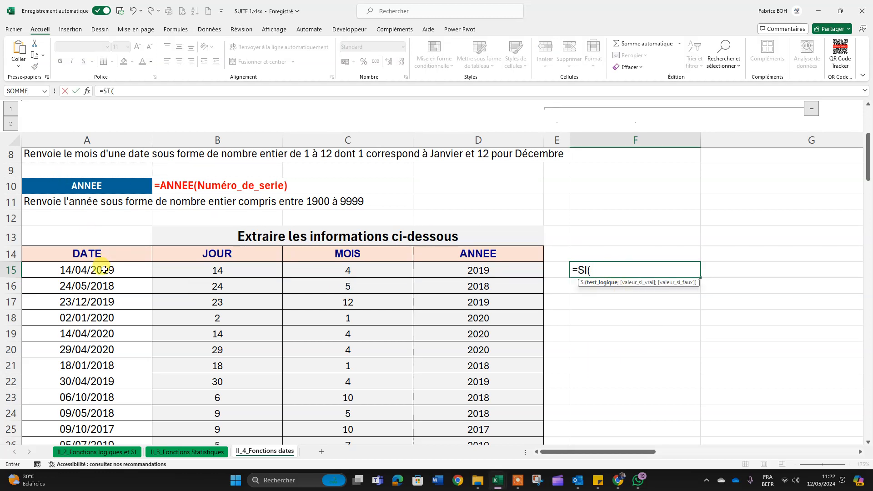
{"action": "type", "text": "ann"}
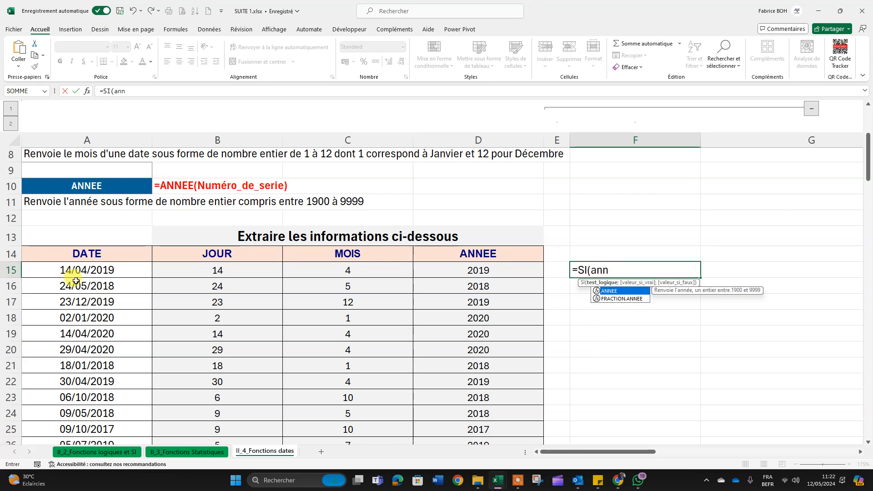
{"action": "double_click", "coordinate": [609, 291]}
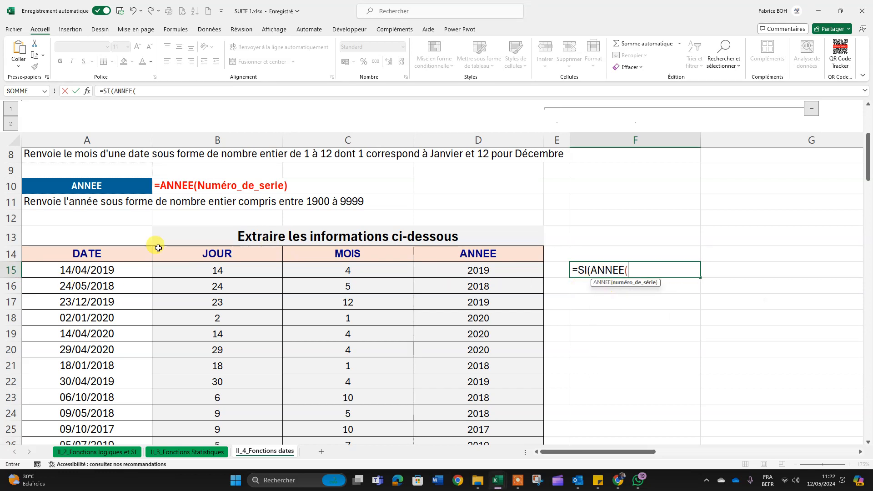
{"action": "left_click", "coordinate": [71, 271]}
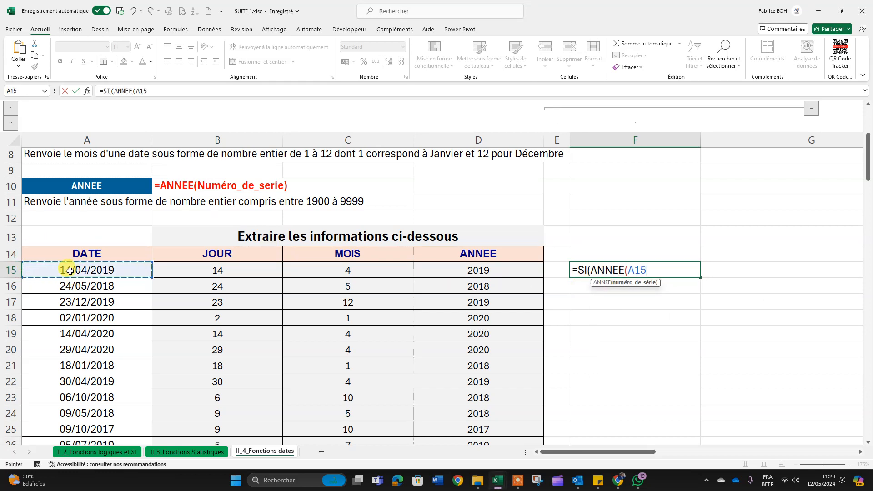
{"action": "type", "text": ")>"}
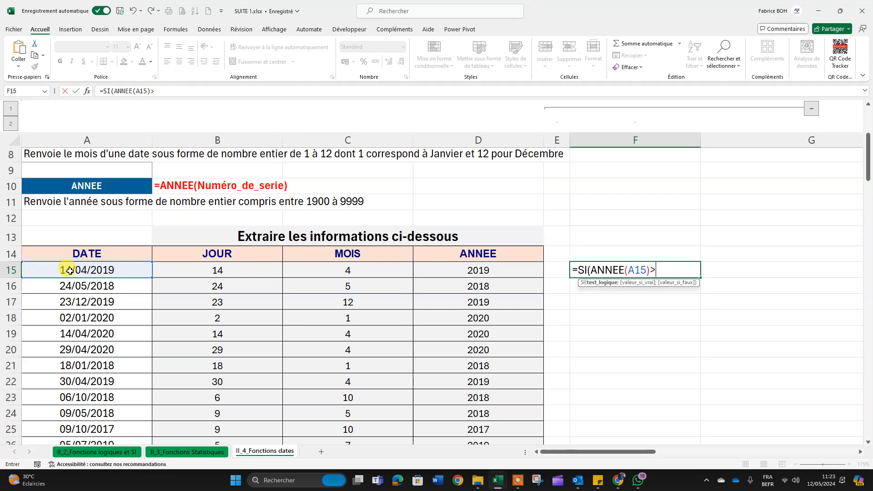
{"action": "type", "text": "201"}
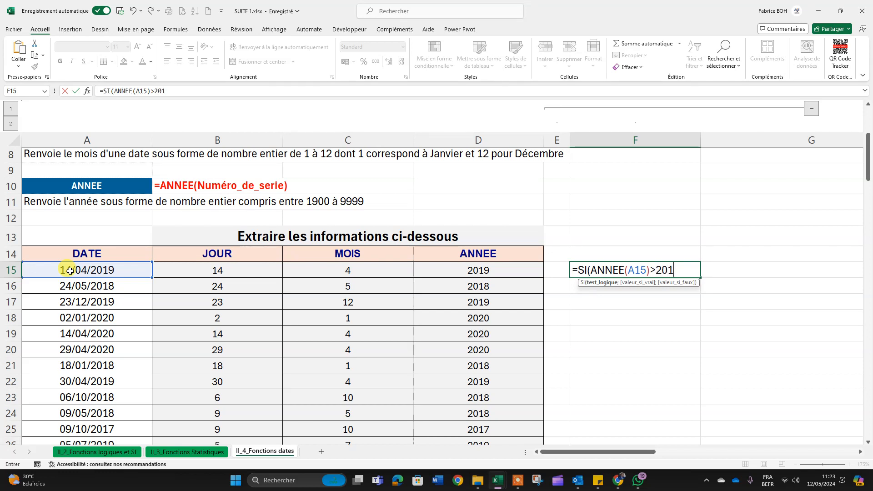
{"action": "type", "text": "9"}
{"action": "left_click", "coordinate": [657, 268]}
{"action": "type", "text": "="}
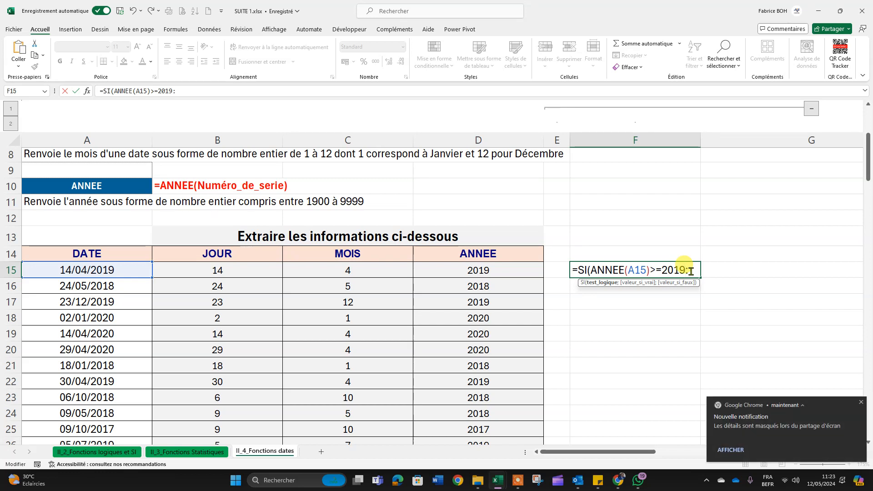
Step: Add "A JOUR" as the value if true in the F15 SI formula, using semicolons as argument separators
{"action": "key", "text": "BackSpace"}
{"action": "key", "text": "BackSpace"}
{"action": "type", "text": ";"}
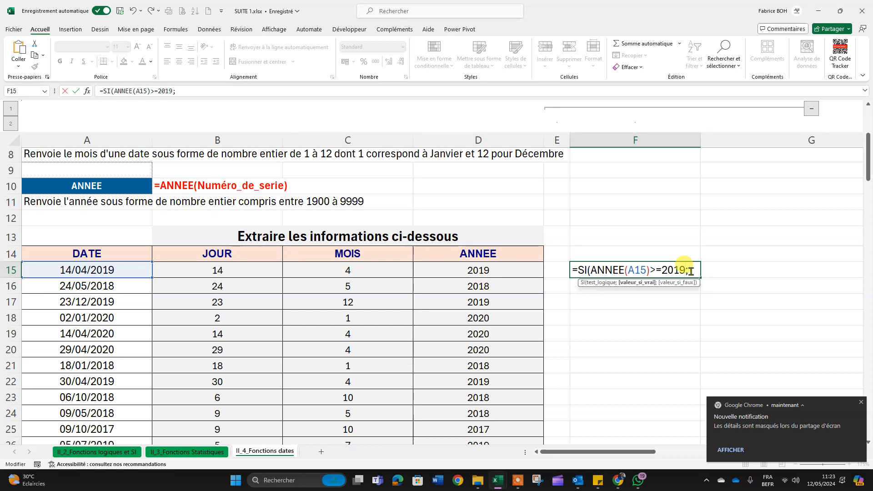
{"action": "type", "text": "\"A JOUR\"."}
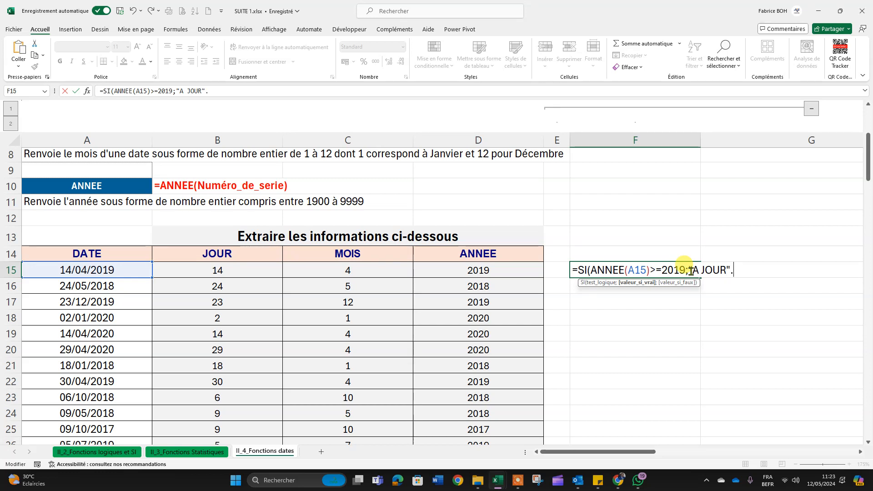
{"action": "key", "text": "BackSpace"}
{"action": "type", "text": ";"}
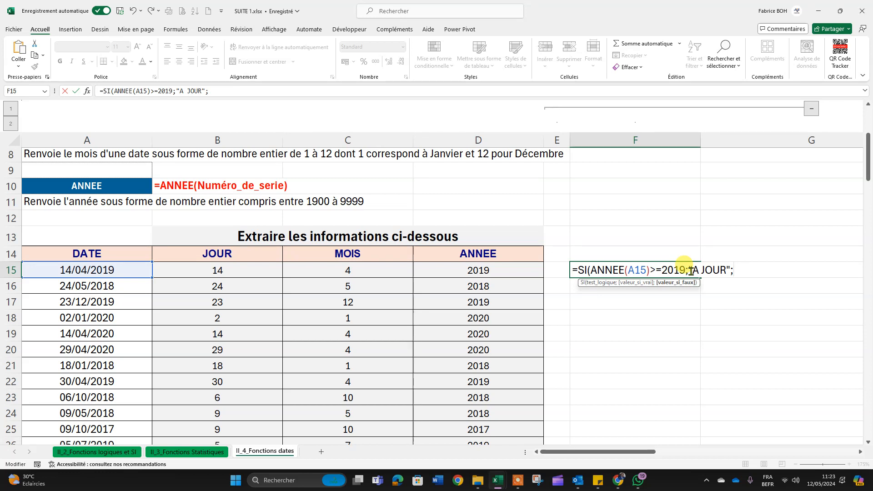
{"action": "type", "text": "re"}
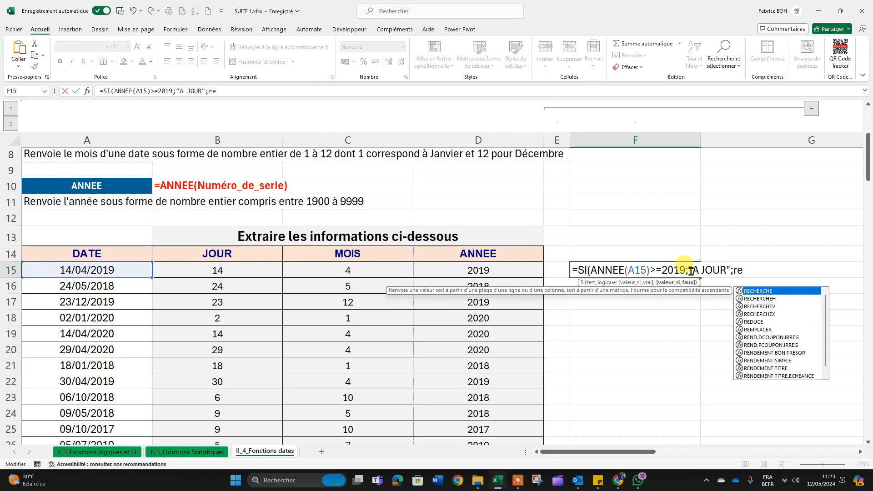
{"action": "type", "text": "atar"}
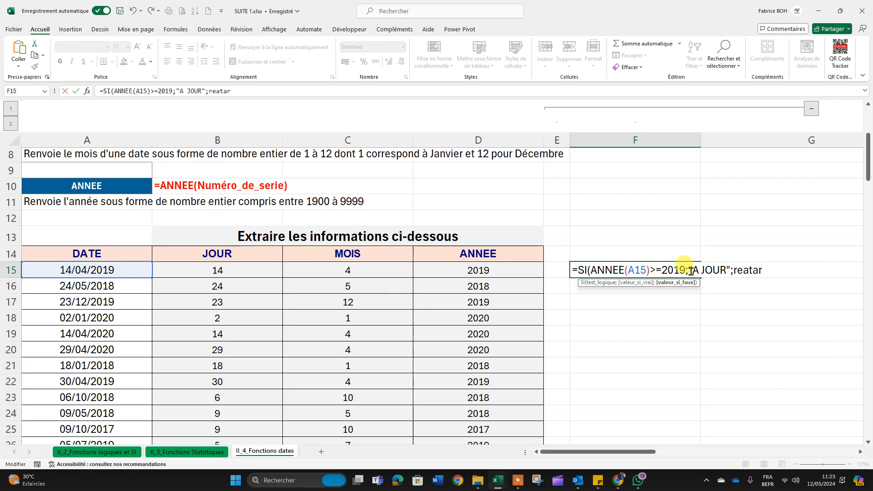
{"action": "key", "text": "BackSpace"}
{"action": "key", "text": "BackSpace"}
{"action": "key", "text": "BackSpace"}
{"action": "key", "text": "BackSpace"}
{"action": "key", "text": "BackSpace"}
{"action": "key", "text": "BackSpace"}
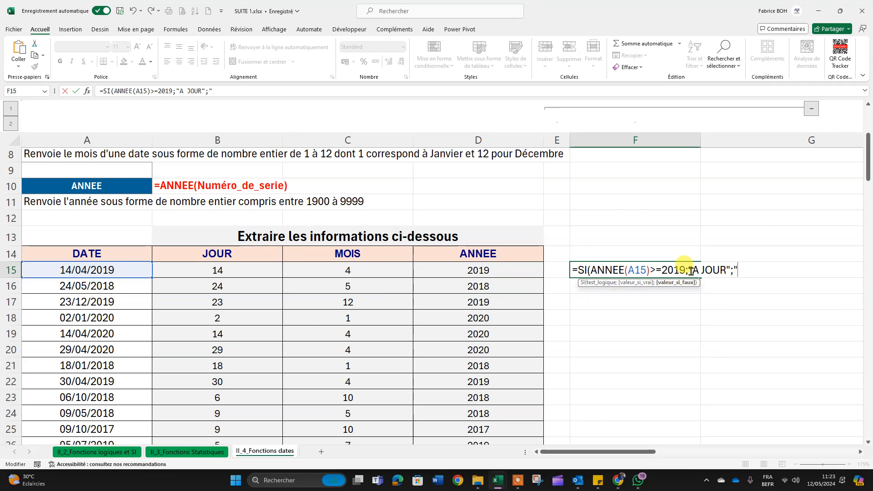
Step: Complete the F15 SI formula with "TARDIF" as the value if false and enter it
{"action": "type", "text": "\"TARDI"}
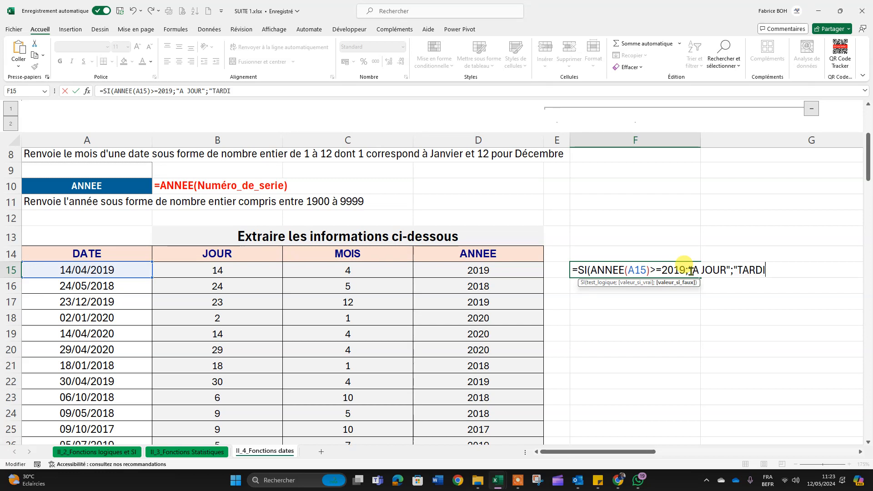
{"action": "type", "text": "F"}
{"action": "type", "text": "3"}
{"action": "type", "text": "\")"}
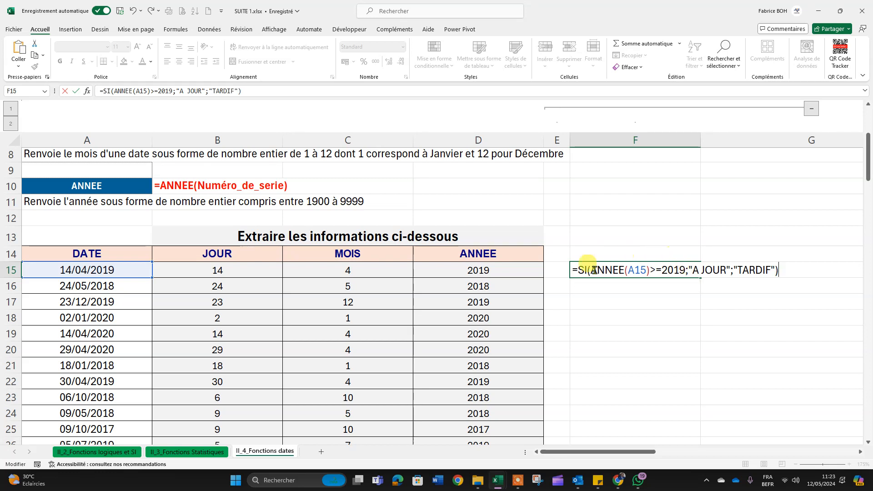
{"action": "left_click_drag", "start_coordinate": [593, 271], "coordinate": [651, 273]}
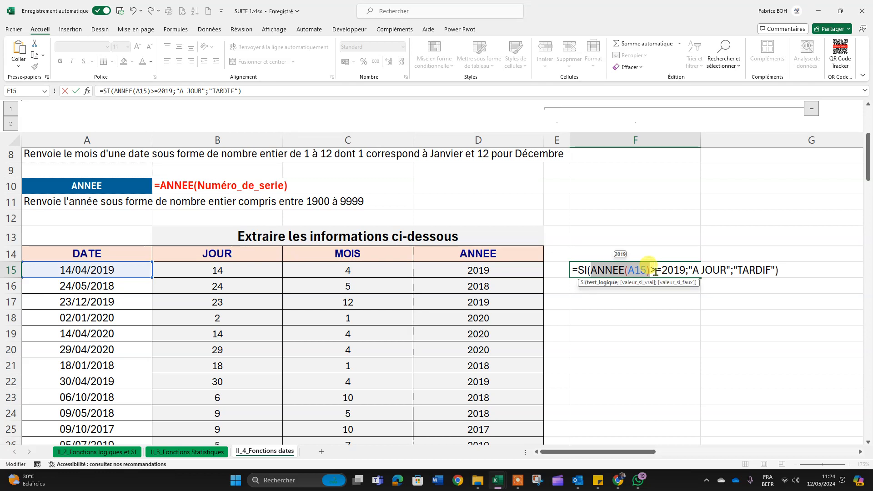
{"action": "left_click_drag", "start_coordinate": [686, 270], "coordinate": [778, 270]}
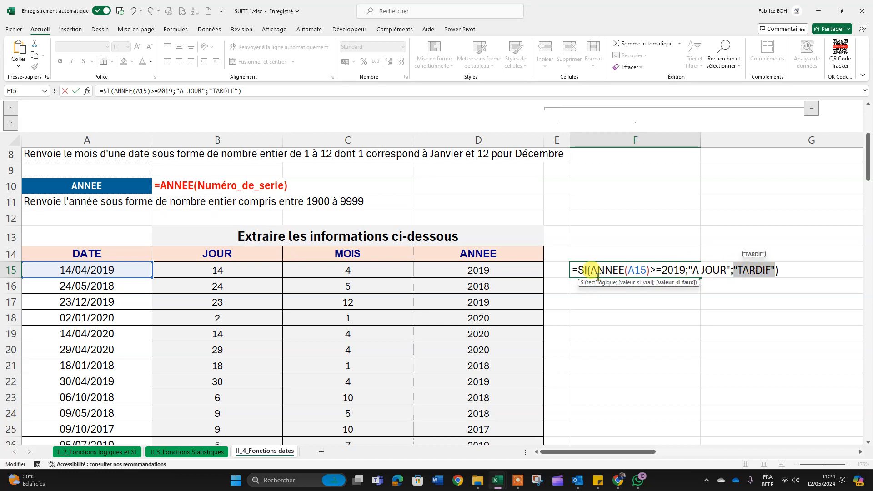
{"action": "key", "text": "Return"}
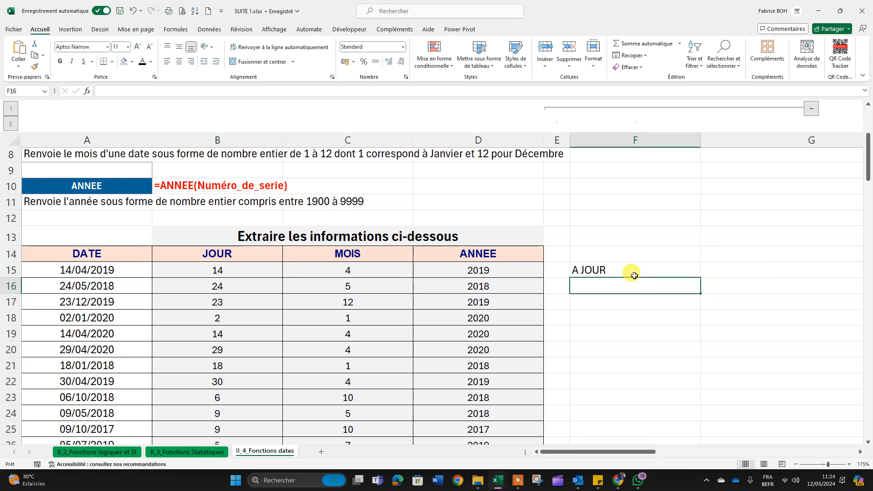
Step: Check the F15 formula against the date in A15 and fill it down through F22
{"action": "left_click", "coordinate": [580, 269]}
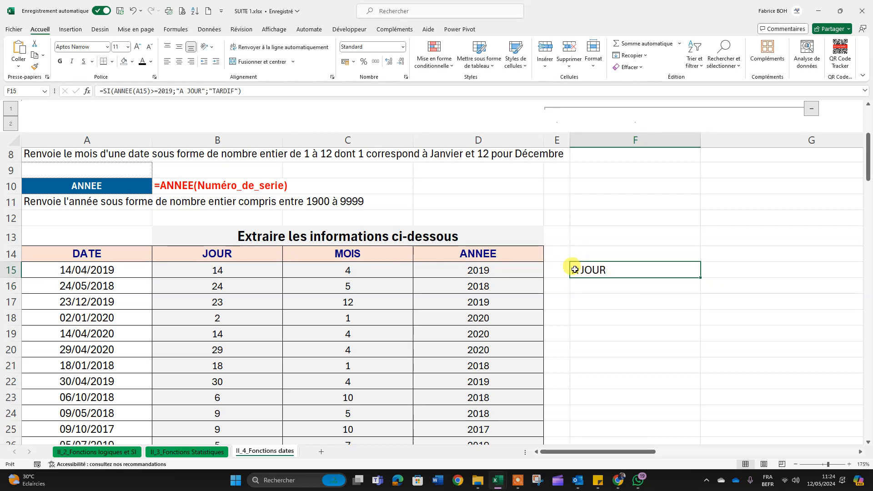
{"action": "left_click", "coordinate": [121, 270]}
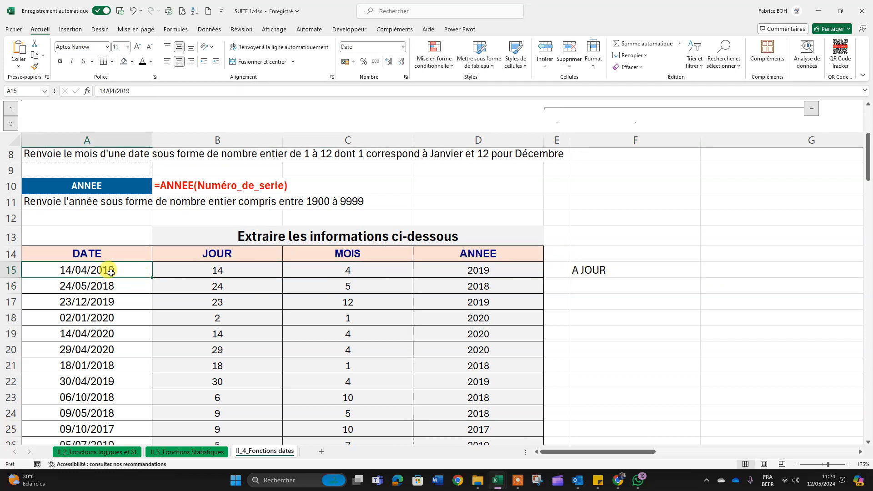
{"action": "double_click", "coordinate": [576, 268]}
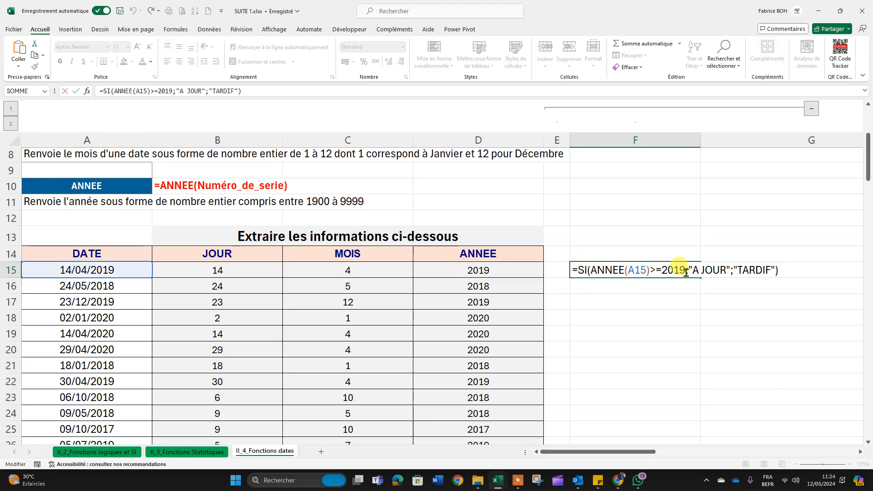
{"action": "key", "text": "Escape"}
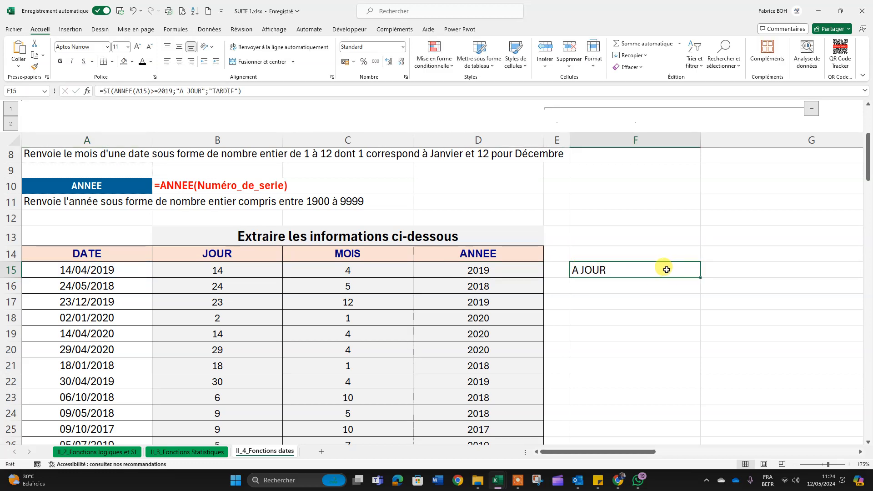
{"action": "scroll", "coordinate": [673, 261], "scroll_direction": "down", "scroll_amount": 2}
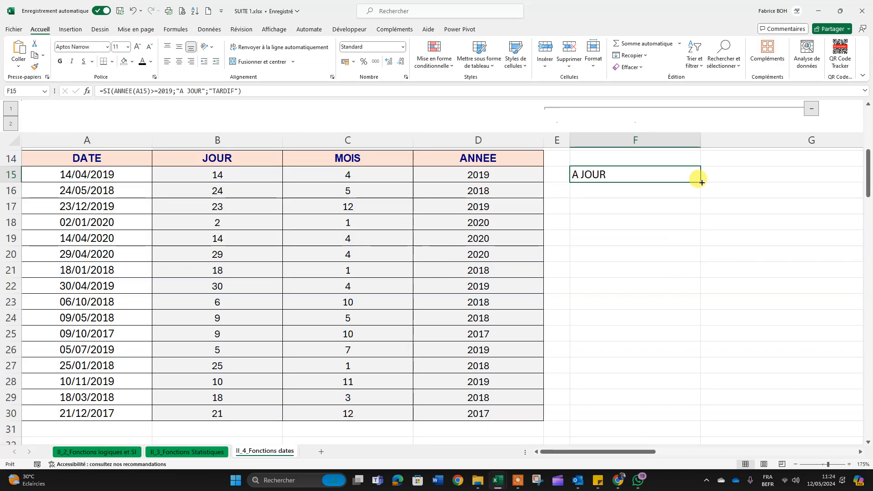
{"action": "left_click_drag", "start_coordinate": [699, 181], "coordinate": [706, 295]}
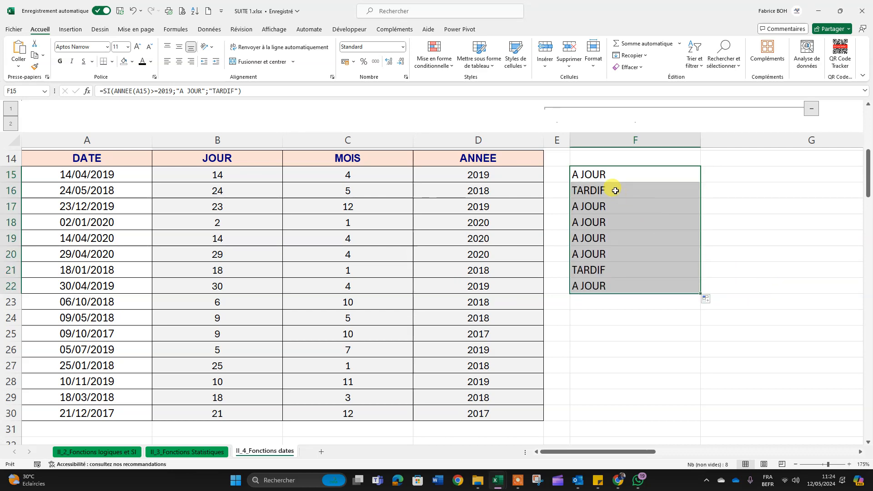
Step: Compare row 16's label with its date and extend the SI formula from F22 down to F30
{"action": "left_click_drag", "start_coordinate": [611, 187], "coordinate": [95, 184]}
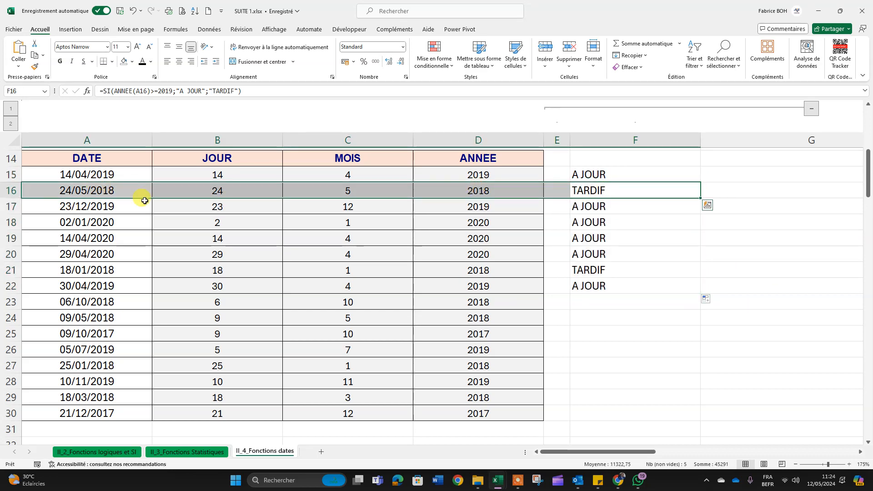
{"action": "scroll", "coordinate": [738, 269], "scroll_direction": "up", "scroll_amount": 1}
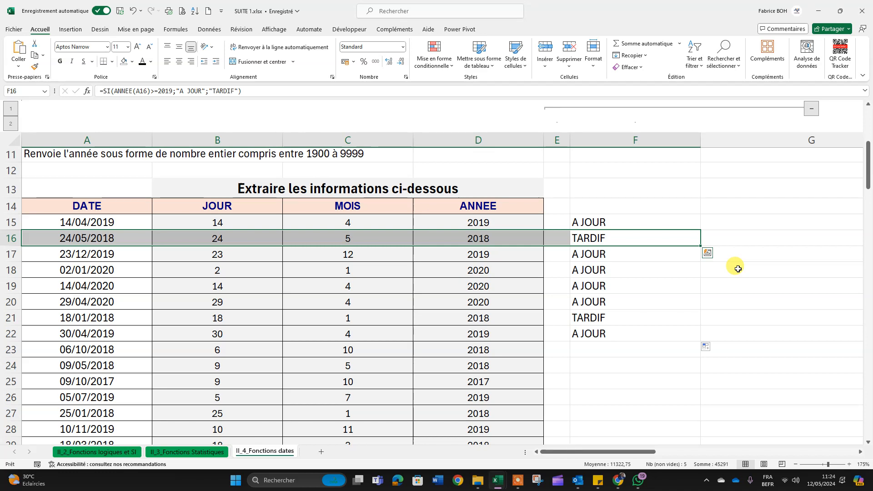
{"action": "left_click", "coordinate": [635, 300]}
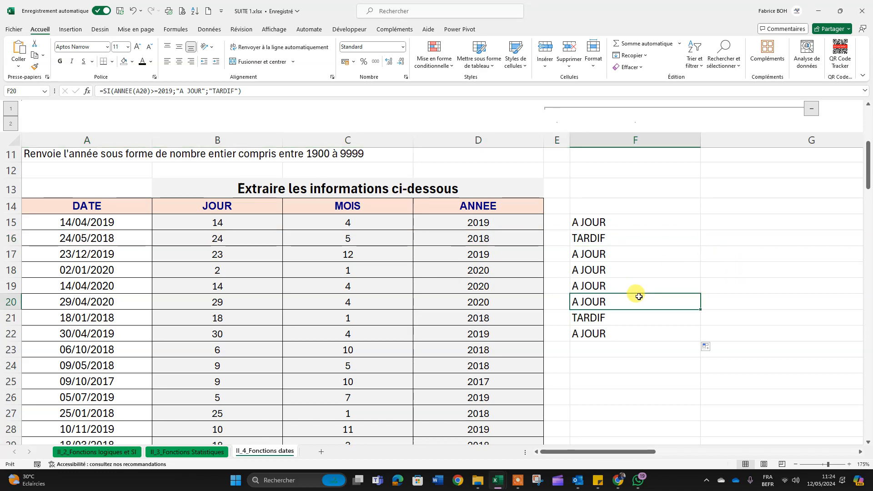
{"action": "left_click", "coordinate": [636, 334]}
{"action": "left_click_drag", "start_coordinate": [699, 340], "coordinate": [692, 400]}
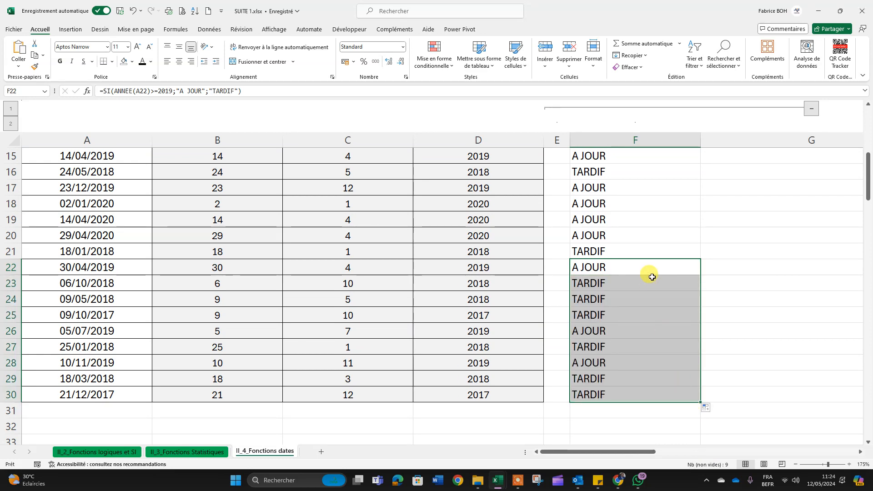
{"action": "scroll", "coordinate": [641, 272], "scroll_direction": "up", "scroll_amount": 4}
{"action": "scroll", "coordinate": [636, 269], "scroll_direction": "down", "scroll_amount": 3}
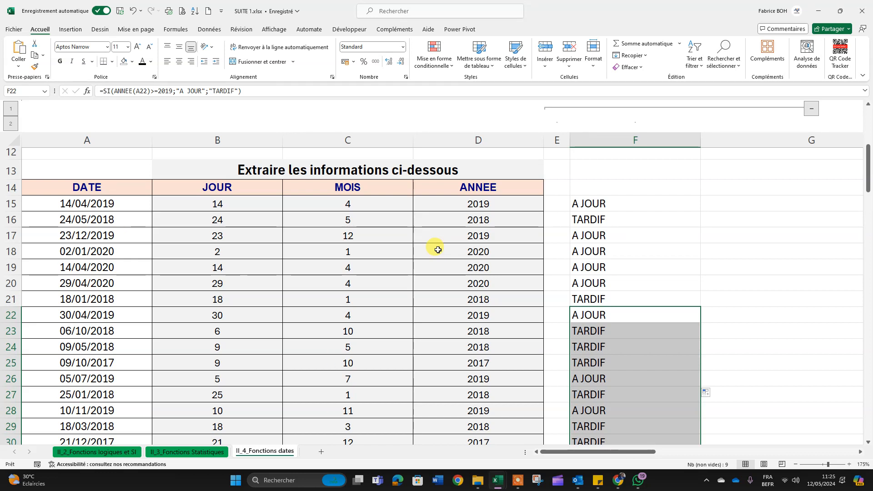
{"action": "left_click", "coordinate": [531, 479]}
{"action": "left_click", "coordinate": [584, 468]}
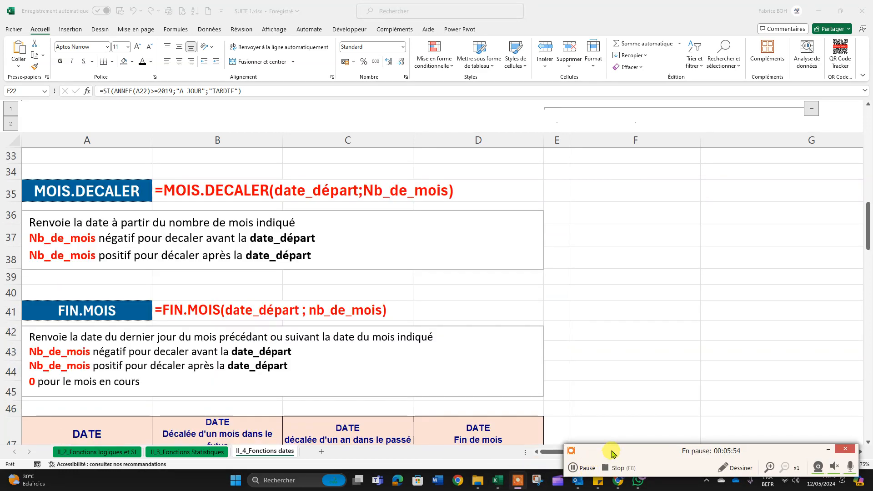
{"action": "left_click", "coordinate": [583, 468]}
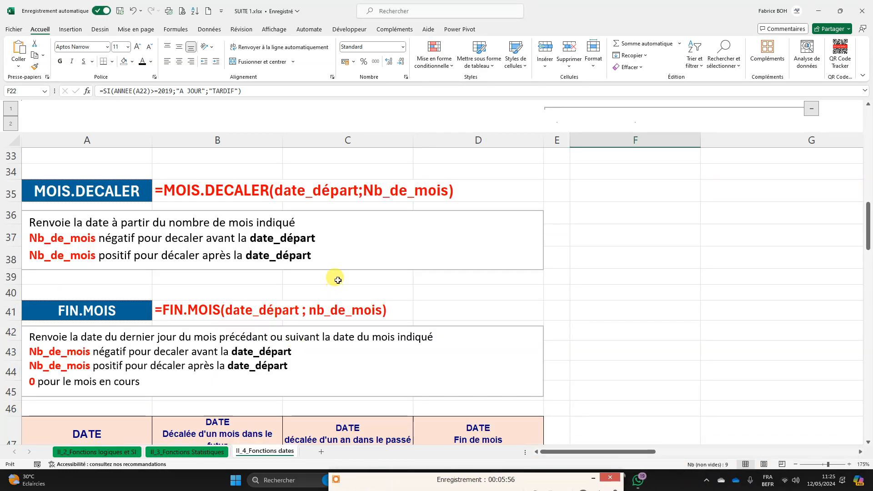
Step: Insert the current date, 12/05/2024, as a fixed value in F35 beside the MOIS.DECALER syntax
{"action": "scroll", "coordinate": [338, 280], "scroll_direction": "up", "scroll_amount": 3}
{"action": "scroll", "coordinate": [338, 280], "scroll_direction": "down", "scroll_amount": 3}
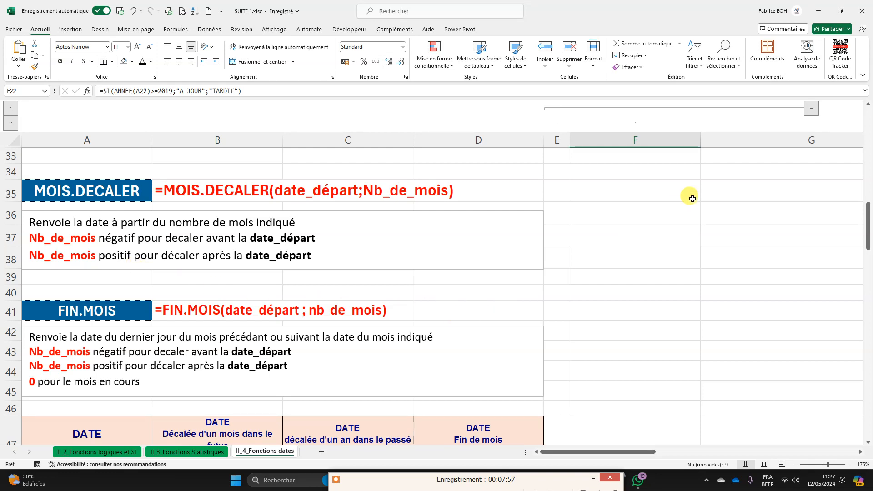
{"action": "left_click", "coordinate": [659, 195]}
{"action": "key", "text": "ctrl+semicolon"}
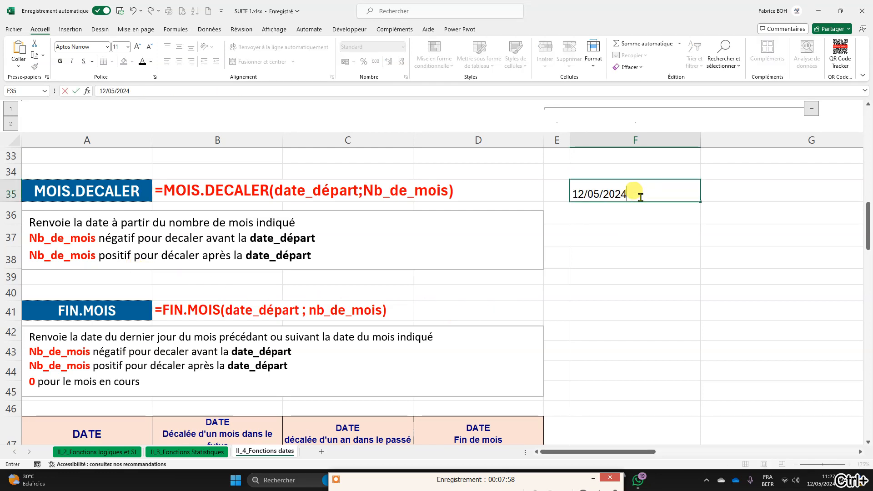
{"action": "key", "text": "Return"}
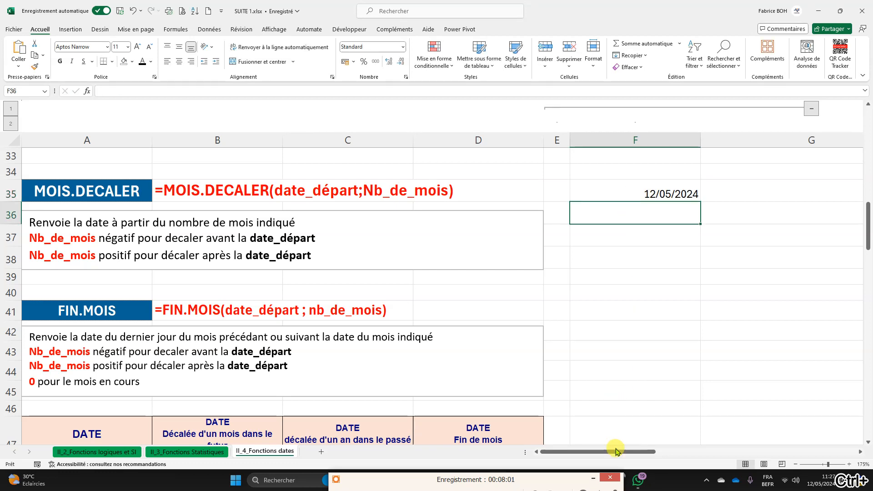
Step: Start a FIN.MOIS formula in G35, next to the date in F35
{"action": "left_click_drag", "start_coordinate": [617, 452], "coordinate": [645, 450]}
{"action": "left_click", "coordinate": [524, 197]}
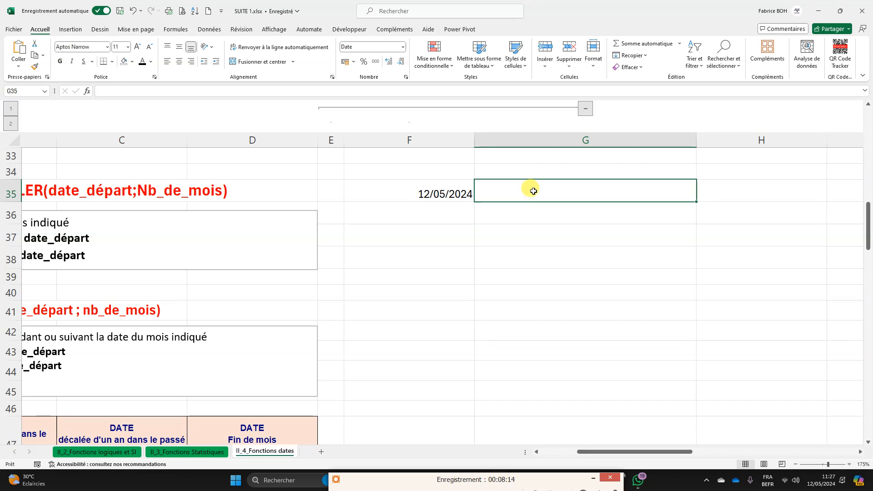
{"action": "left_click", "coordinate": [465, 194]}
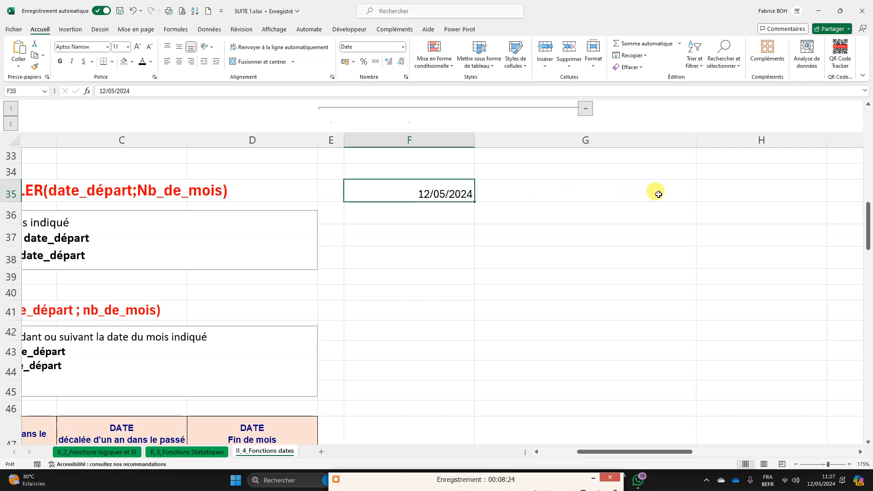
{"action": "left_click", "coordinate": [613, 192]}
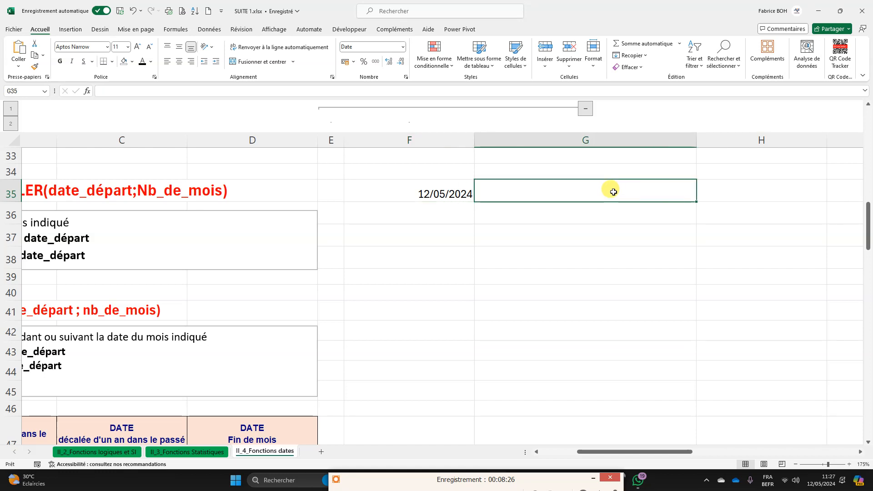
{"action": "type", "text": "="}
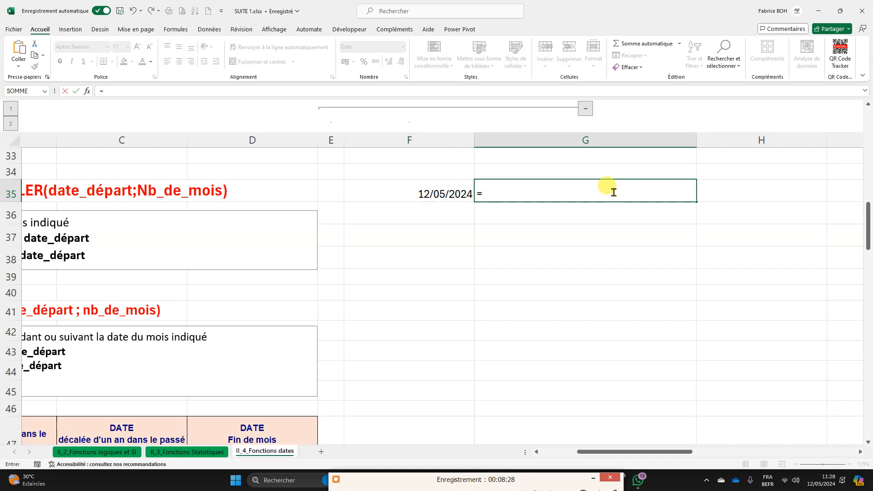
{"action": "type", "text": "fi"}
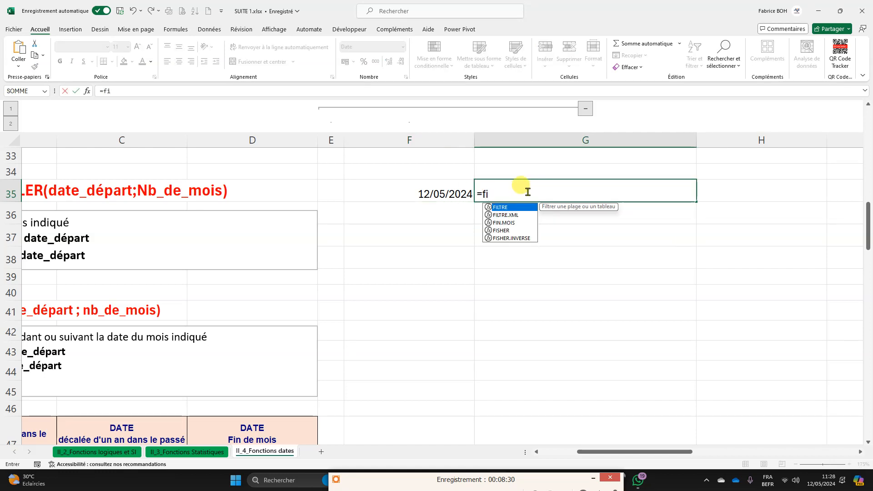
{"action": "type", "text": "n"}
{"action": "double_click", "coordinate": [517, 207]}
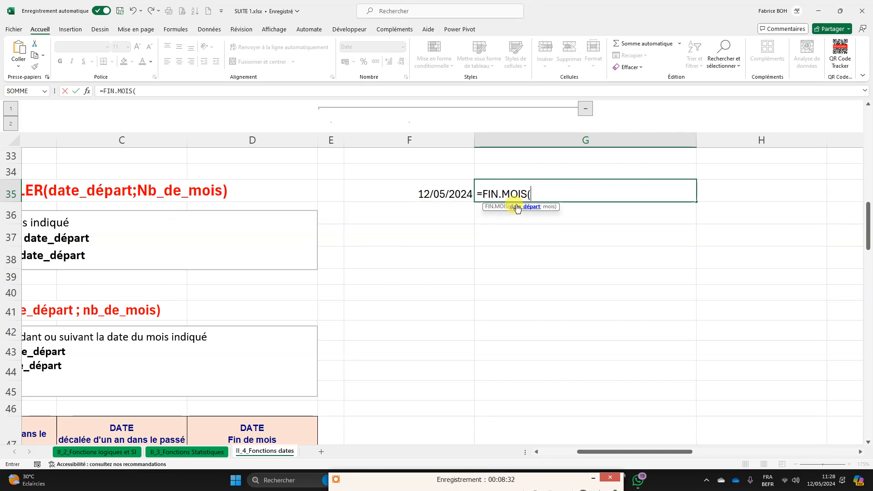
Step: Complete the G35 formula with F35 as the start date and 6 as the number of months
{"action": "left_click", "coordinate": [439, 187]}
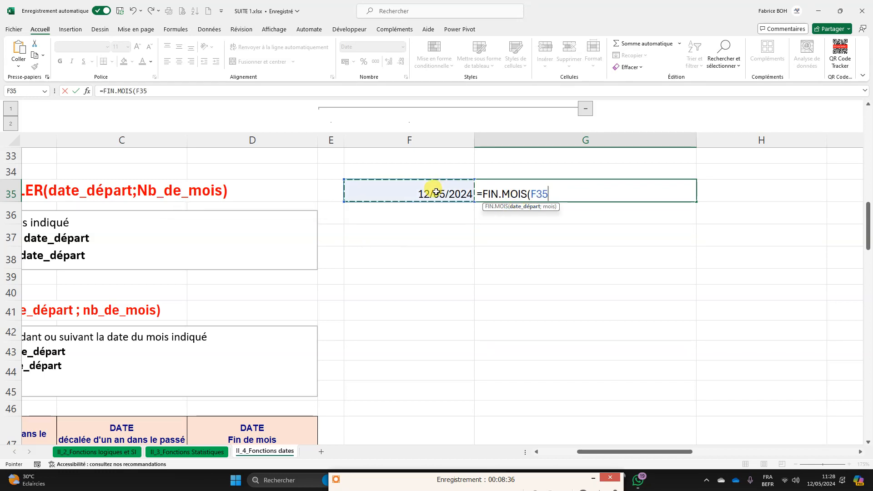
{"action": "type", "text": ";"}
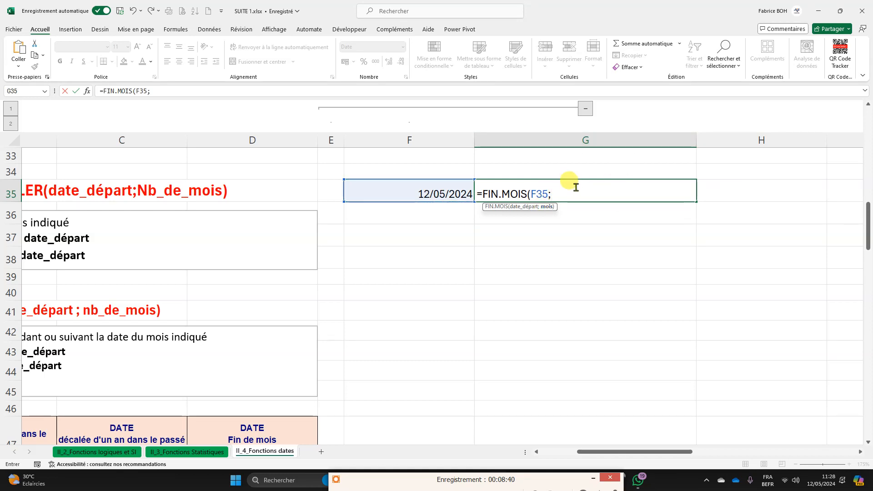
{"action": "type", "text": "6)"}
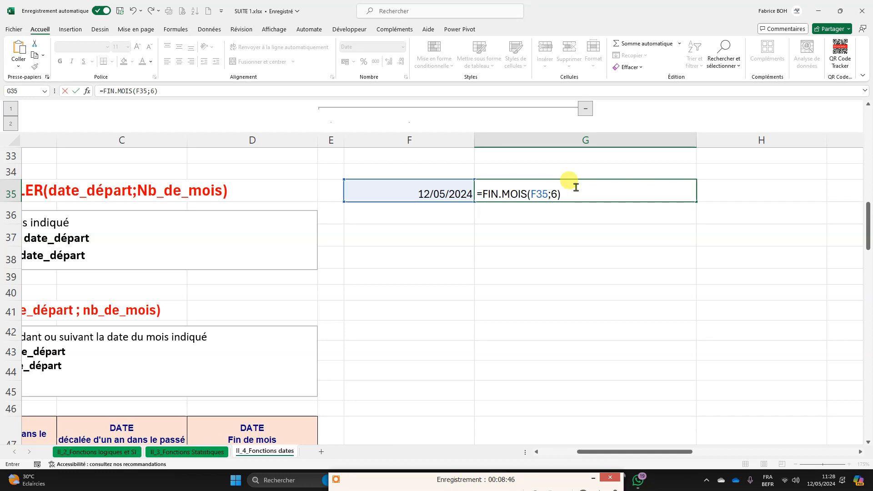
{"action": "key", "text": "Return"}
{"action": "left_click", "coordinate": [609, 187]}
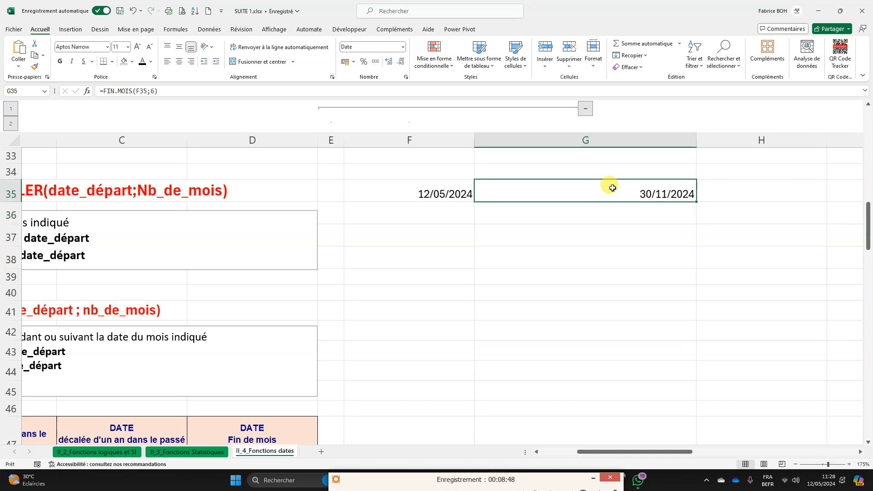
Step: Replace the FIN.MOIS function in the G35 formula with MOIS.DECALER
{"action": "double_click", "coordinate": [557, 196]}
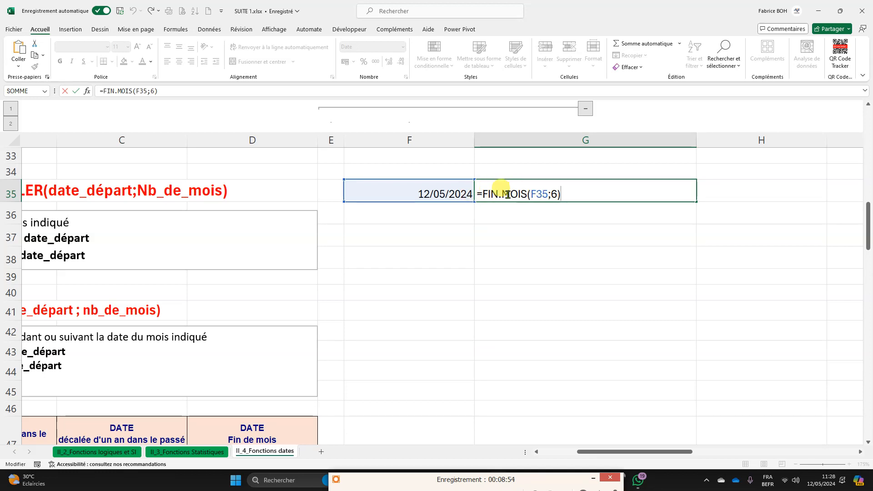
{"action": "left_click_drag", "start_coordinate": [498, 194], "coordinate": [482, 194]}
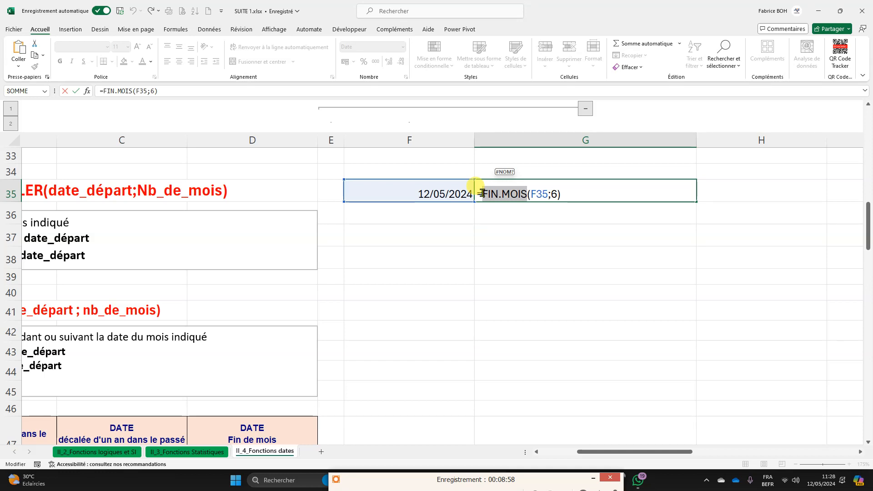
{"action": "type", "text": "mois"}
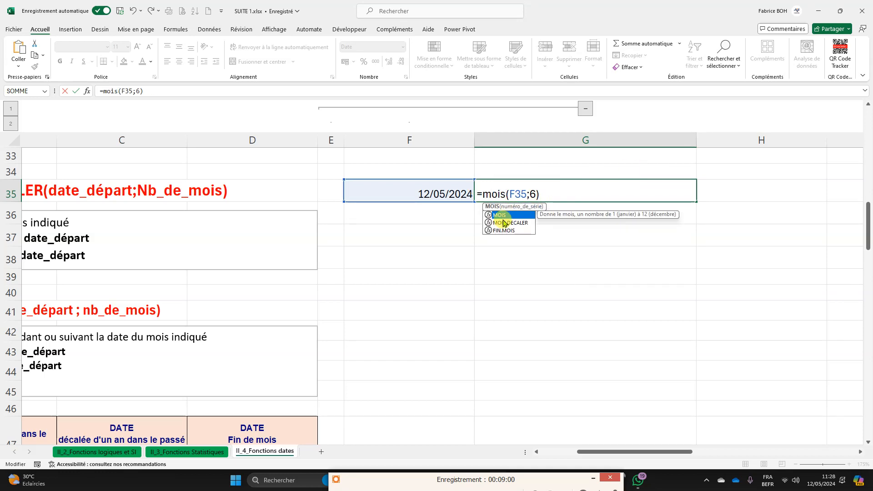
{"action": "double_click", "coordinate": [503, 223]}
{"action": "key", "text": "Return"}
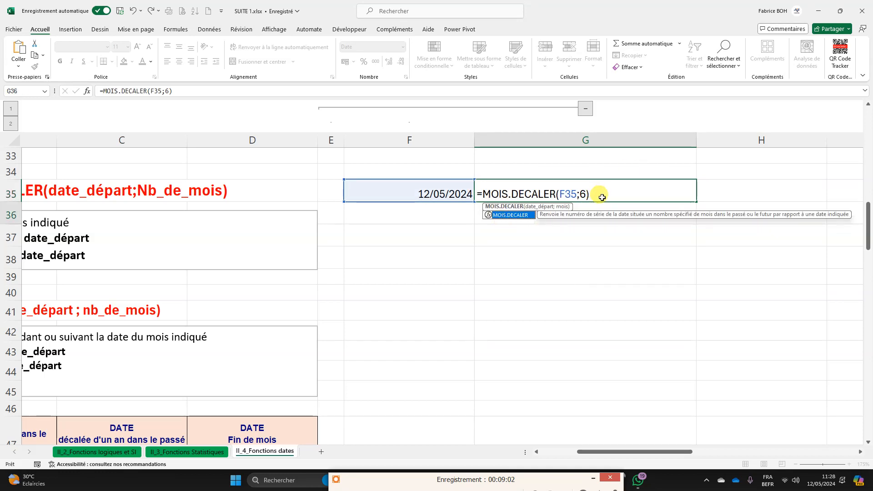
Step: Compare the start date in F35 with the MOIS.DECALER result in G35
{"action": "left_click", "coordinate": [584, 193]}
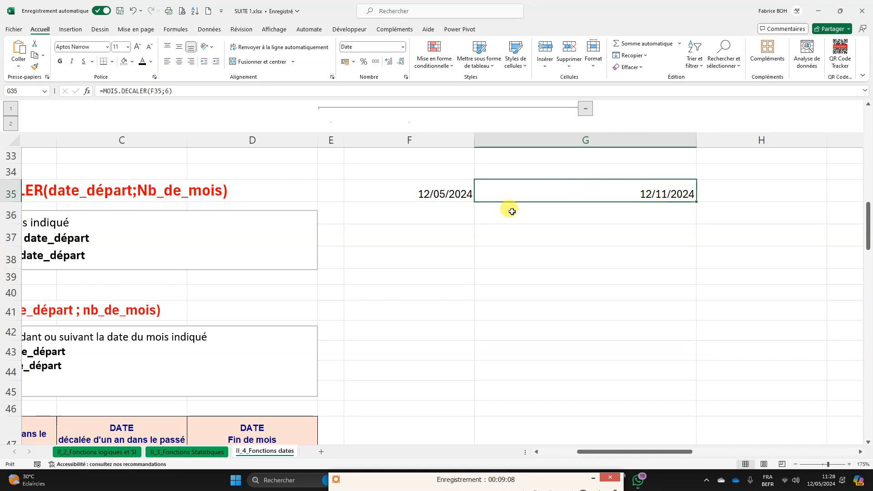
{"action": "left_click", "coordinate": [444, 194]}
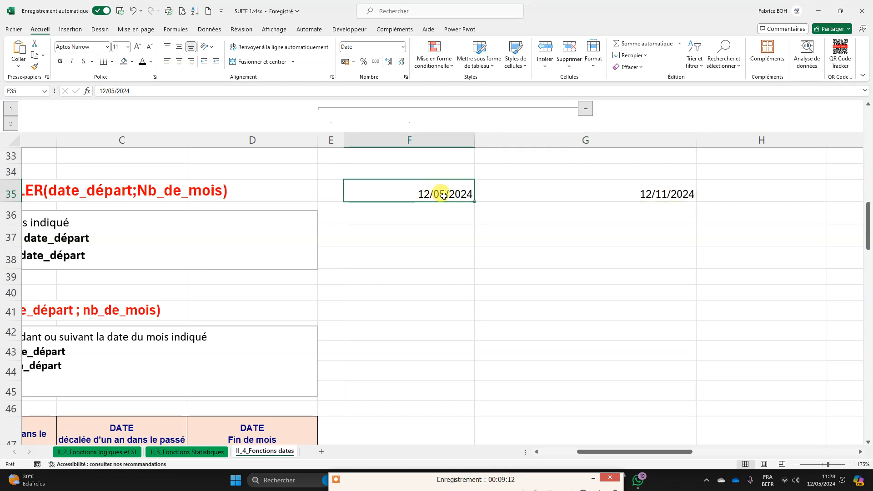
{"action": "left_click", "coordinate": [643, 193]}
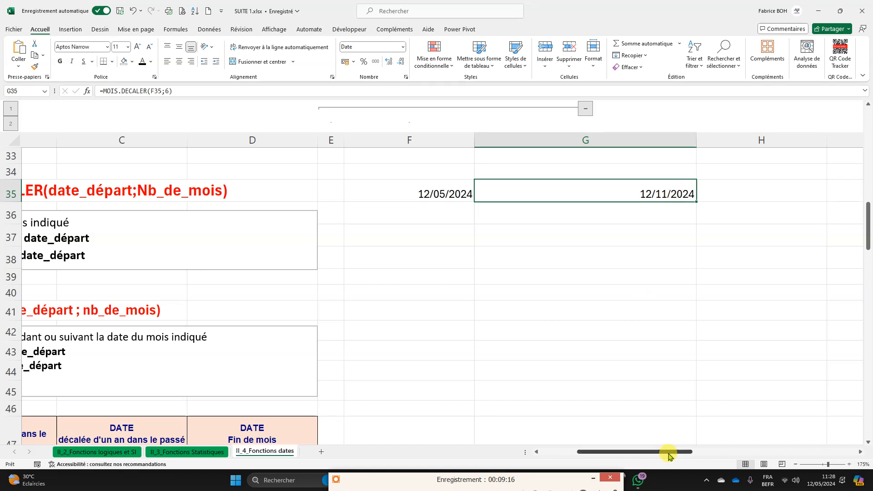
{"action": "left_click_drag", "start_coordinate": [660, 452], "coordinate": [671, 457]}
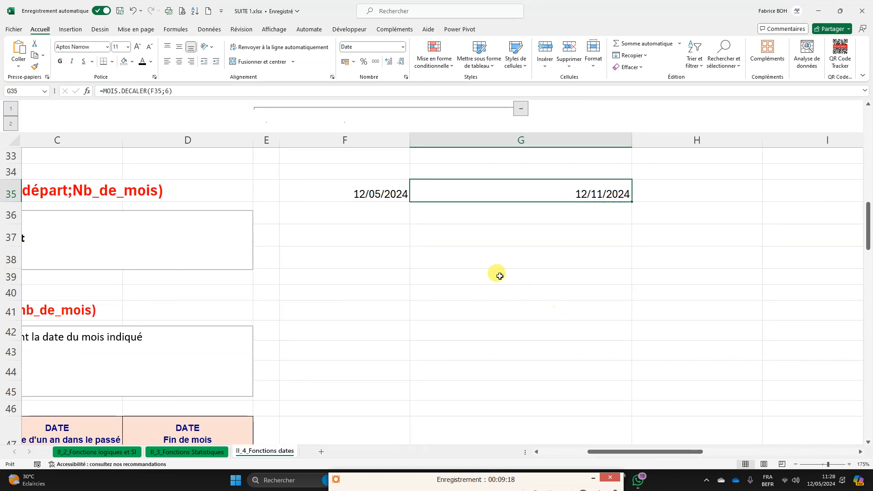
{"action": "left_click", "coordinate": [474, 220]}
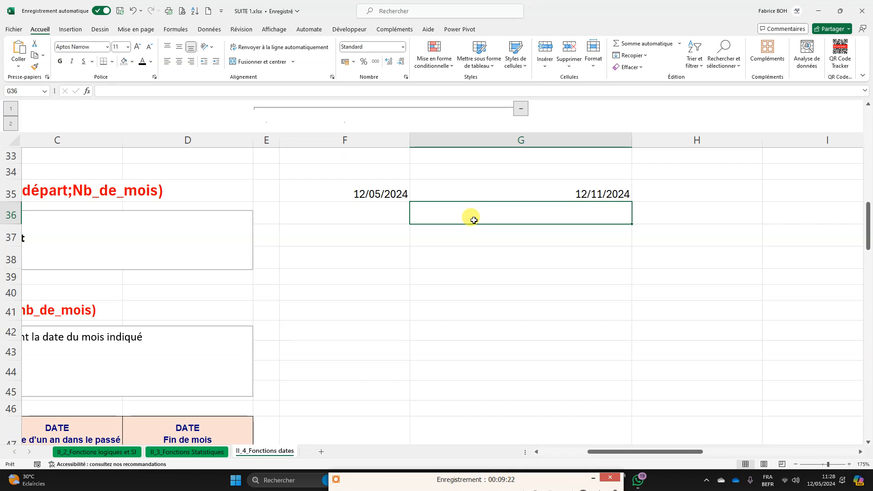
{"action": "type", "text": "="}
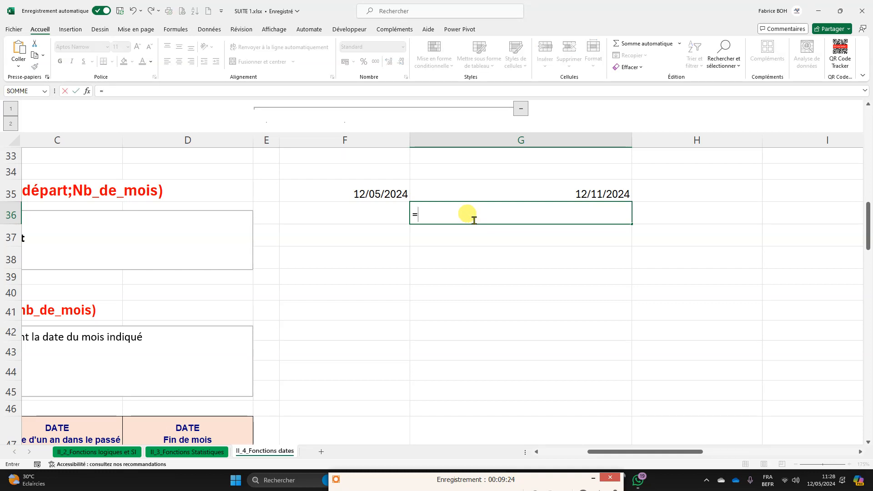
{"action": "left_click_drag", "start_coordinate": [600, 452], "coordinate": [540, 454]}
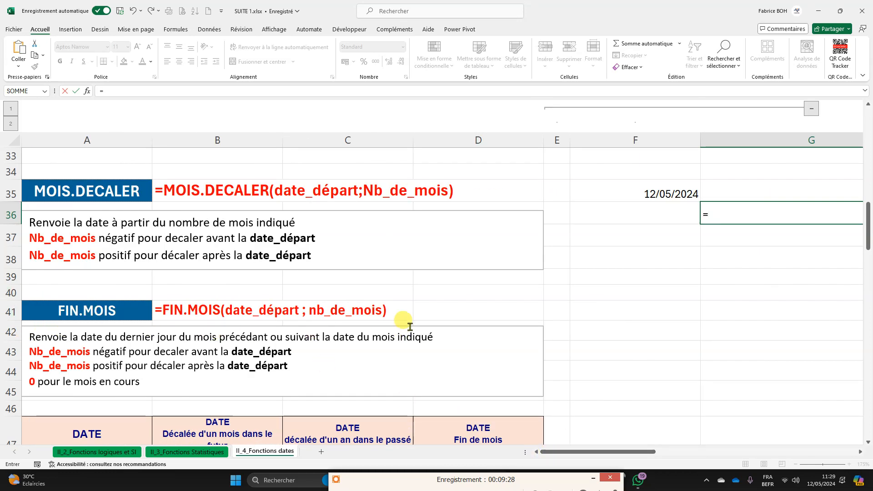
{"action": "key", "text": "Escape"}
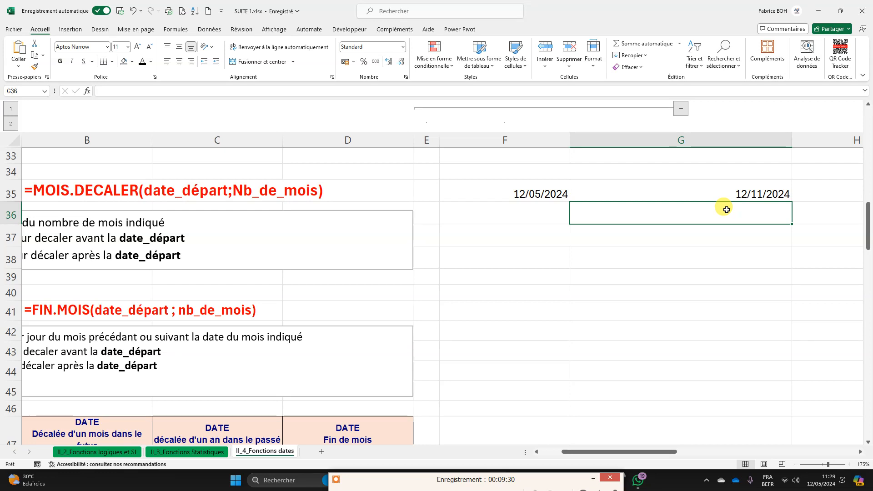
Step: Start a MOIS.DECALER formula in G36, below the first shifted date
{"action": "type", "text": "="}
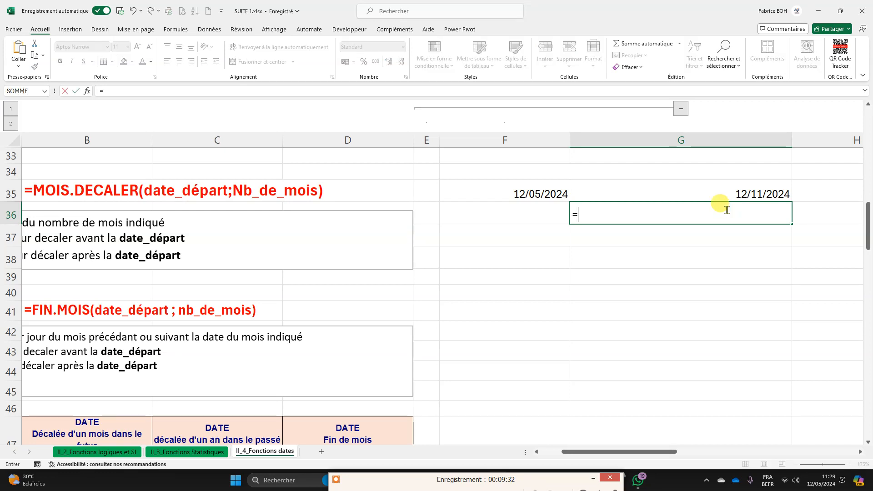
{"action": "type", "text": "mois"}
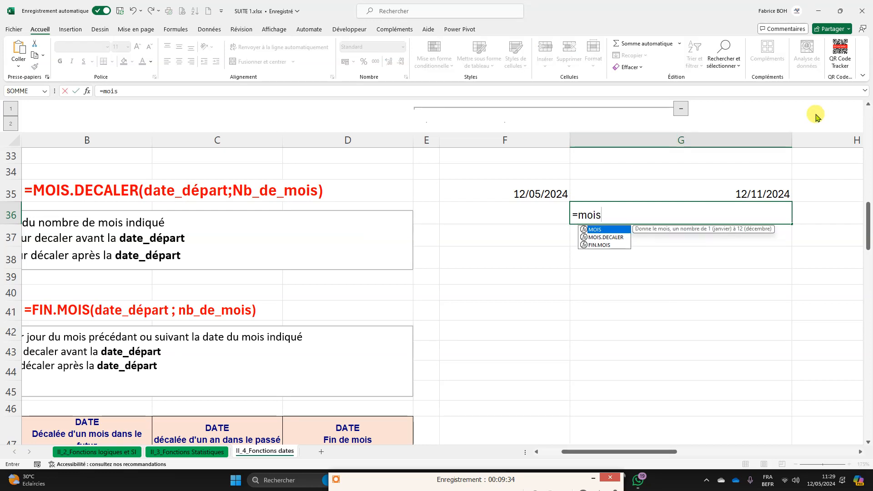
{"action": "double_click", "coordinate": [605, 237]}
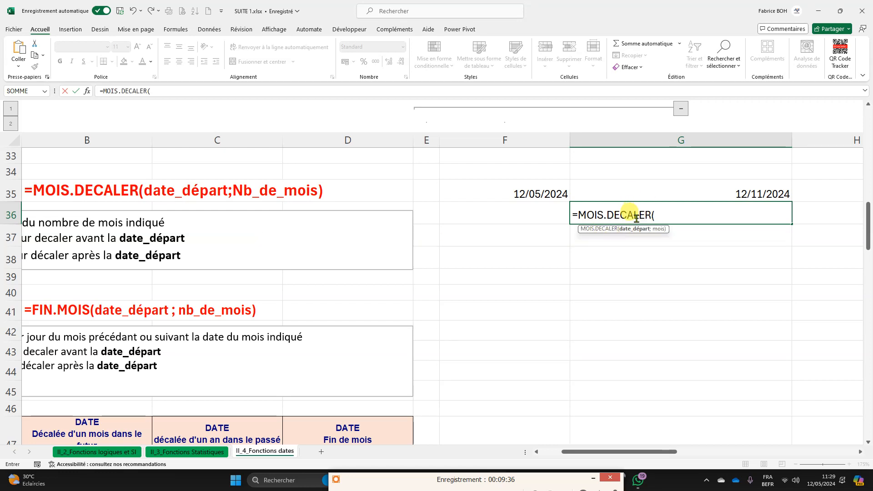
{"action": "left_click", "coordinate": [540, 197]}
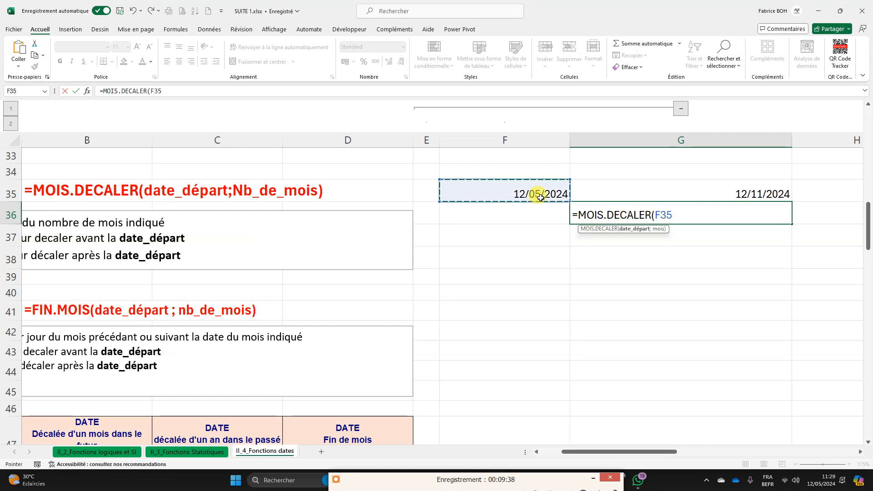
{"action": "type", "text": ":F3;"}
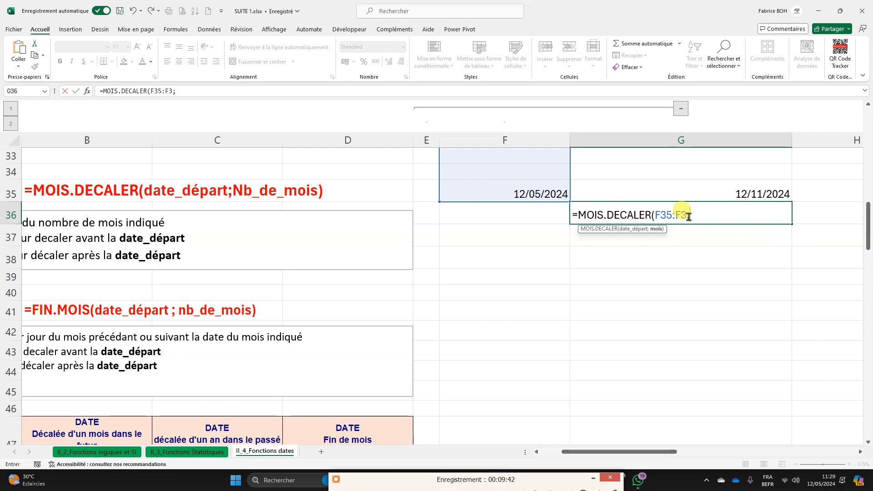
{"action": "key", "text": "BackSpace"}
{"action": "key", "text": "BackSpace"}
{"action": "key", "text": "BackSpace"}
{"action": "key", "text": "BackSpace"}
{"action": "key", "text": "BackSpace"}
{"action": "key", "text": "BackSpace"}
{"action": "key", "text": "BackSpace"}
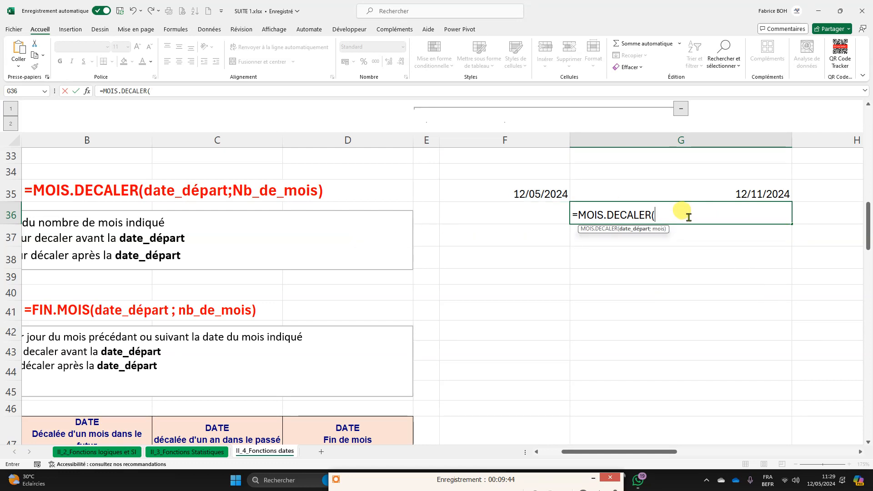
Step: Complete the G36 formula with F35 as the start date and -6 as the number of months
{"action": "left_click", "coordinate": [522, 195]}
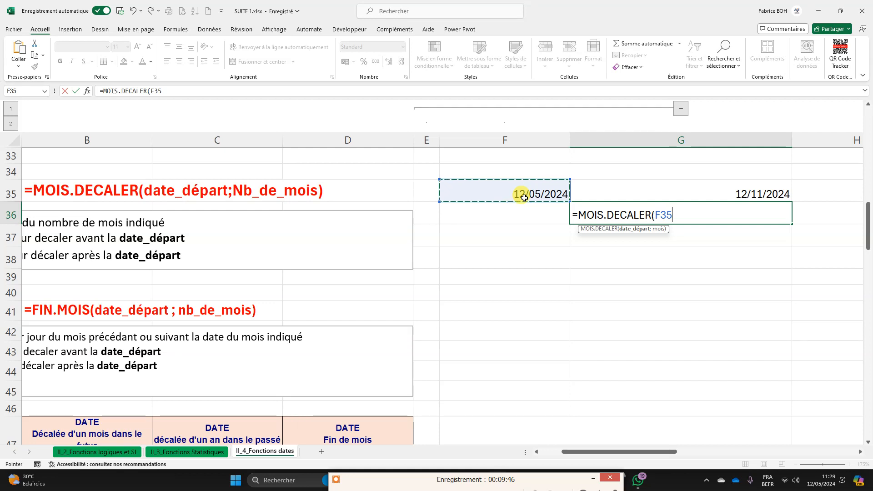
{"action": "type", "text": ";"}
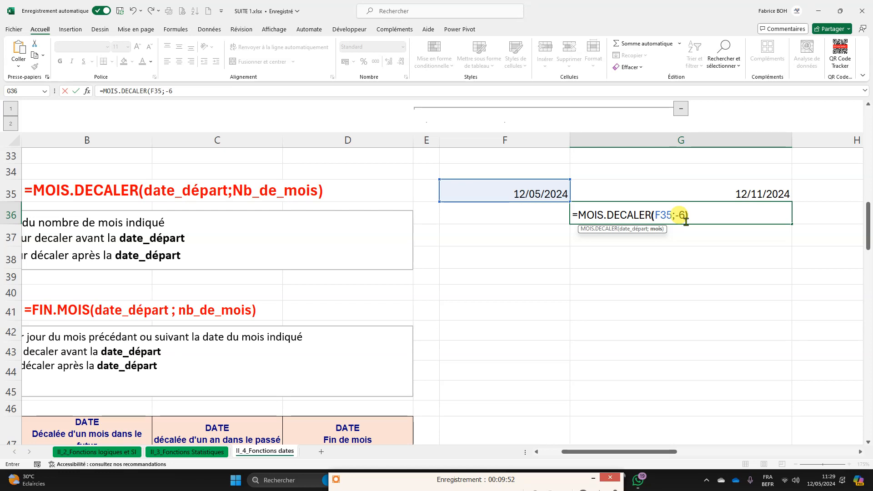
{"action": "type", "text": "-6)"}
{"action": "key", "text": "Return"}
Step: Apply the Date courte number format to the MOIS.DECALER result in G36
{"action": "left_click", "coordinate": [724, 215]}
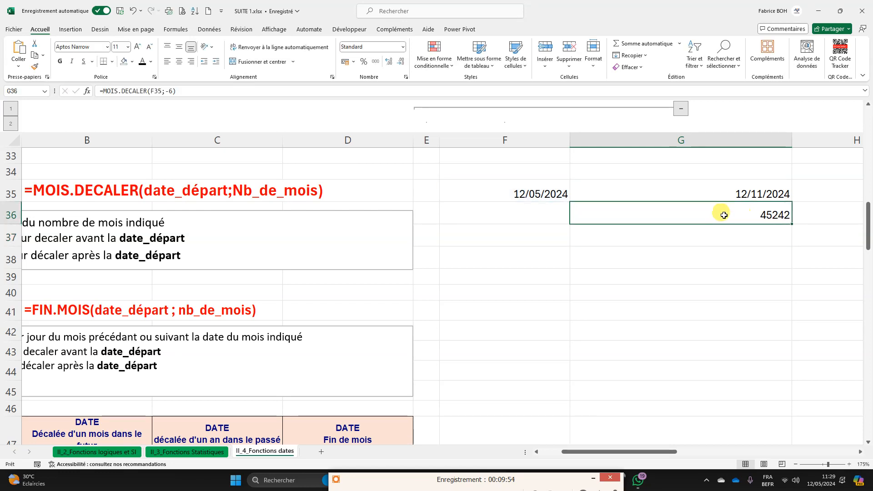
{"action": "left_click", "coordinate": [404, 48]}
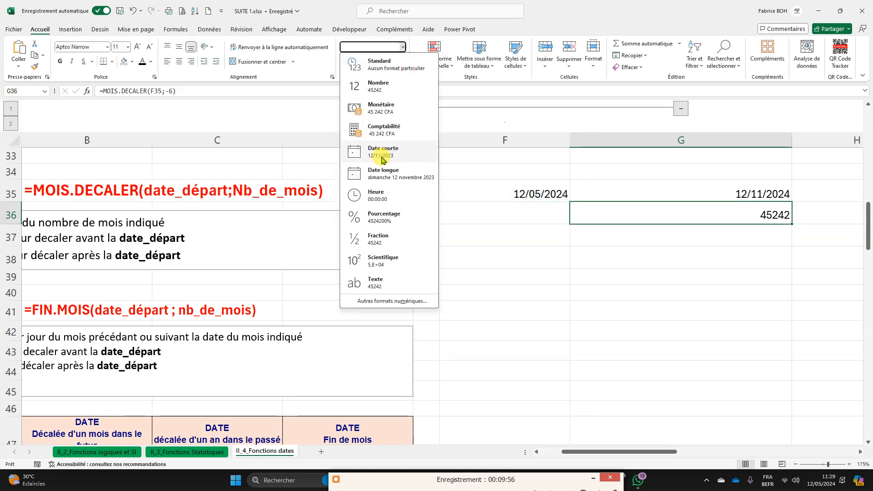
{"action": "left_click", "coordinate": [415, 150]}
{"action": "left_click", "coordinate": [788, 265]}
{"action": "left_click", "coordinate": [741, 220]}
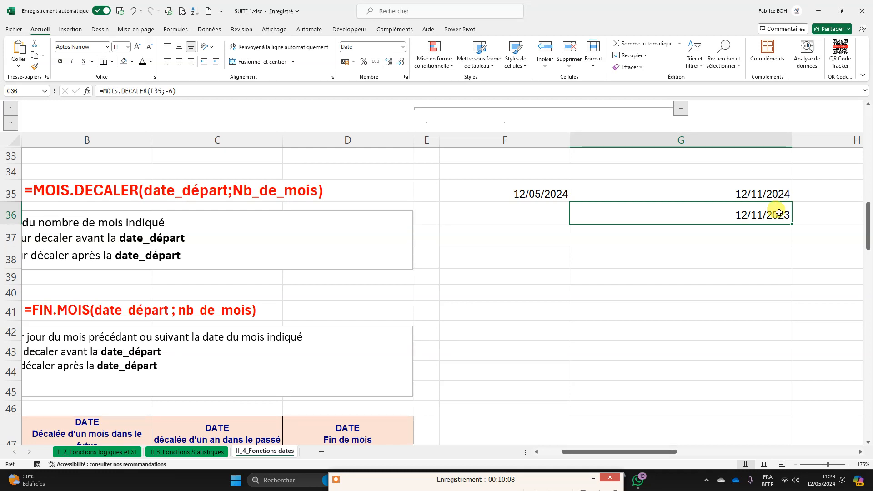
Step: Inspect the negative number-of-months argument in the G36 formula, leaving the formula as it is
{"action": "double_click", "coordinate": [779, 214]}
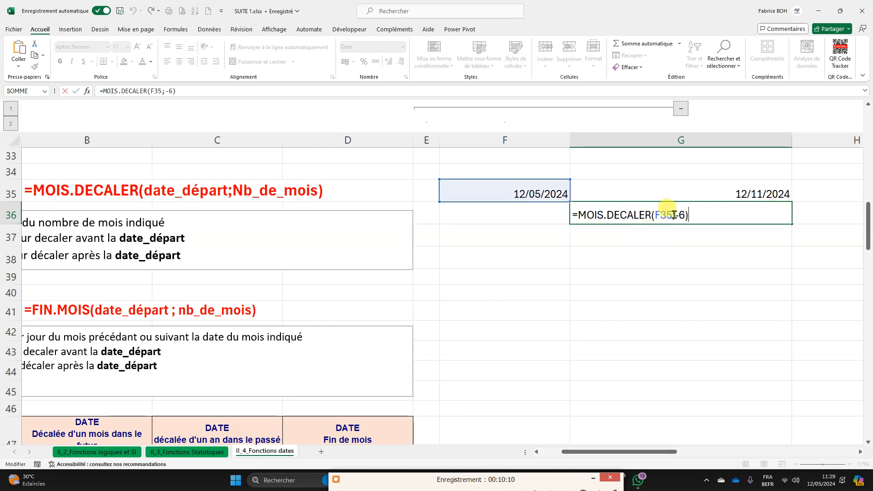
{"action": "left_click_drag", "start_coordinate": [674, 215], "coordinate": [686, 216]}
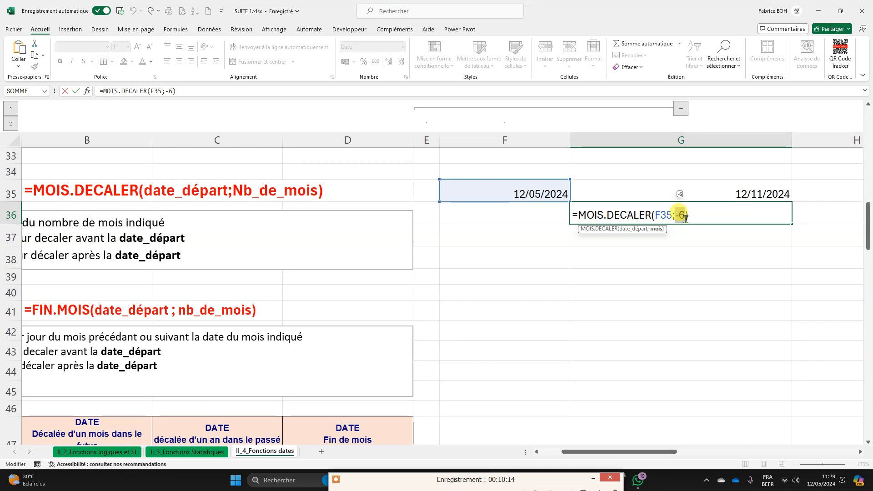
{"action": "key", "text": "Return"}
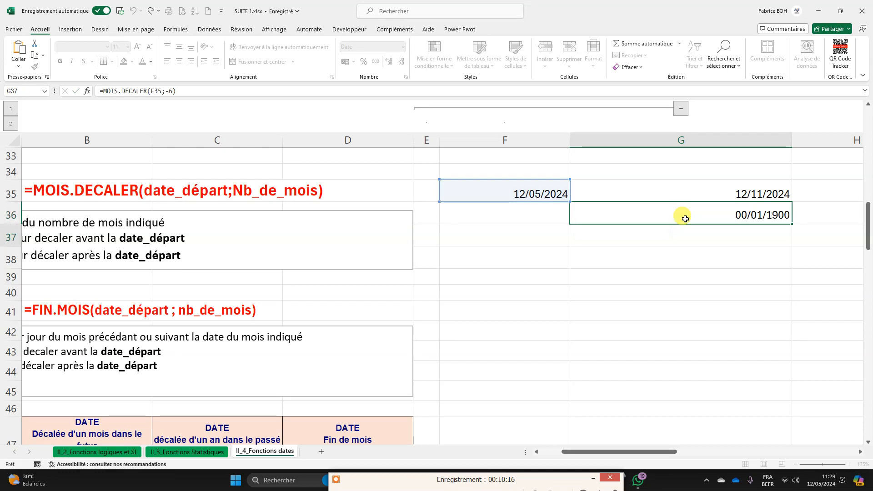
{"action": "left_click", "coordinate": [544, 230]}
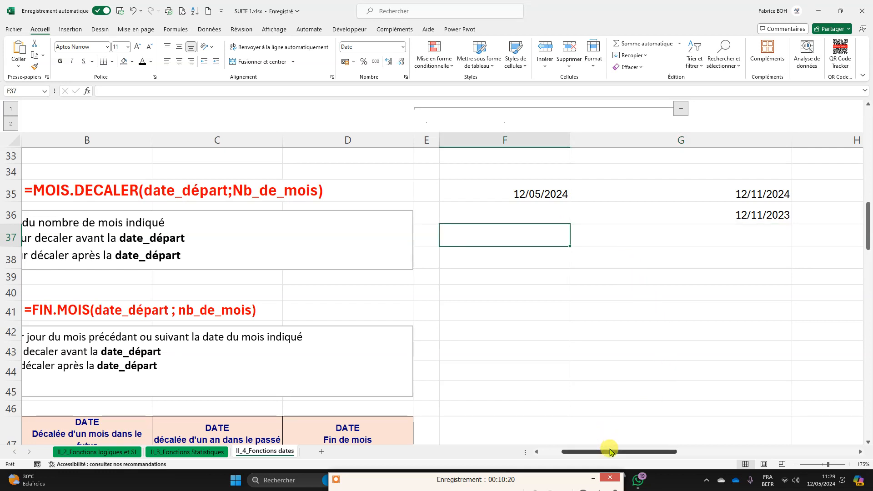
{"action": "left_click_drag", "start_coordinate": [506, 481], "coordinate": [504, 471]}
{"action": "left_click", "coordinate": [341, 489]}
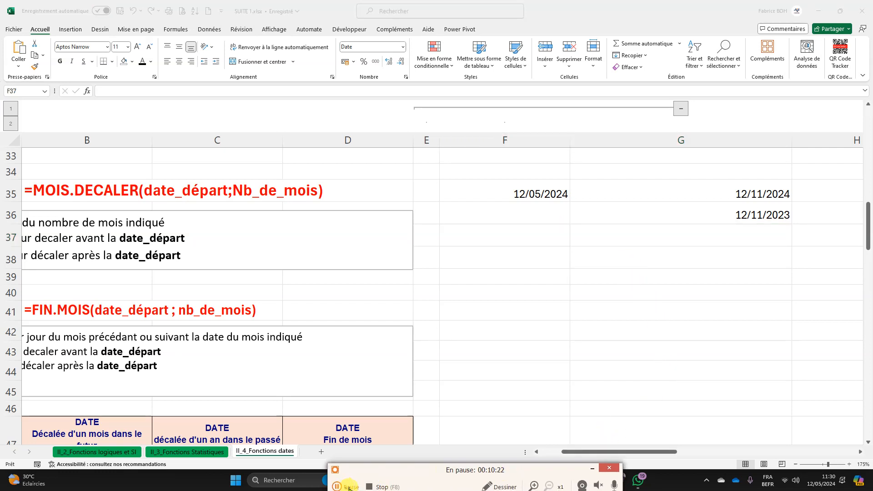
{"action": "left_click", "coordinate": [345, 487]}
{"action": "left_click_drag", "start_coordinate": [409, 470], "coordinate": [398, 488]}
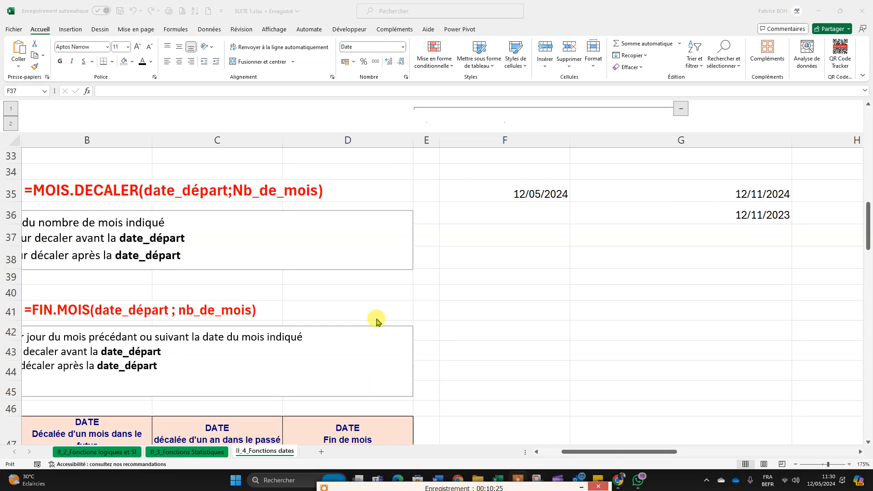
Step: Review the G36 formula and read the FIN.MOIS syntax and its explanation of the number of months
{"action": "left_click", "coordinate": [495, 233]}
{"action": "left_click", "coordinate": [734, 215]}
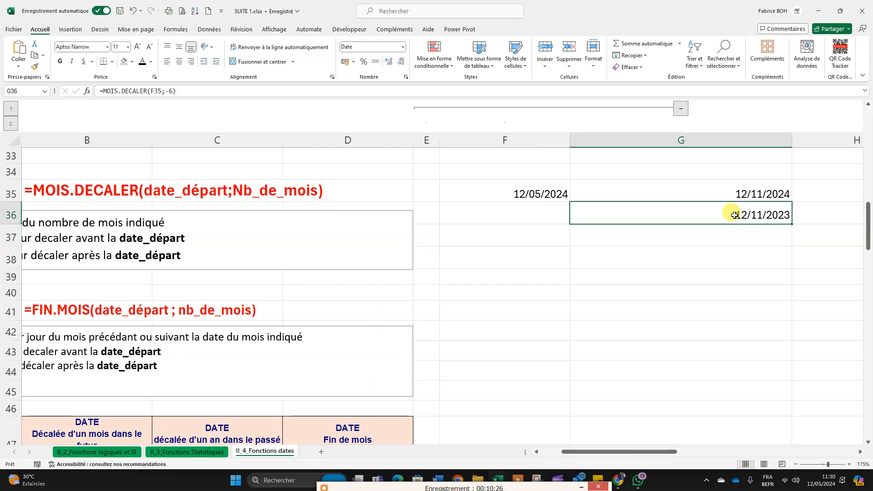
{"action": "left_click", "coordinate": [553, 233]}
{"action": "left_click_drag", "start_coordinate": [583, 452], "coordinate": [548, 450]}
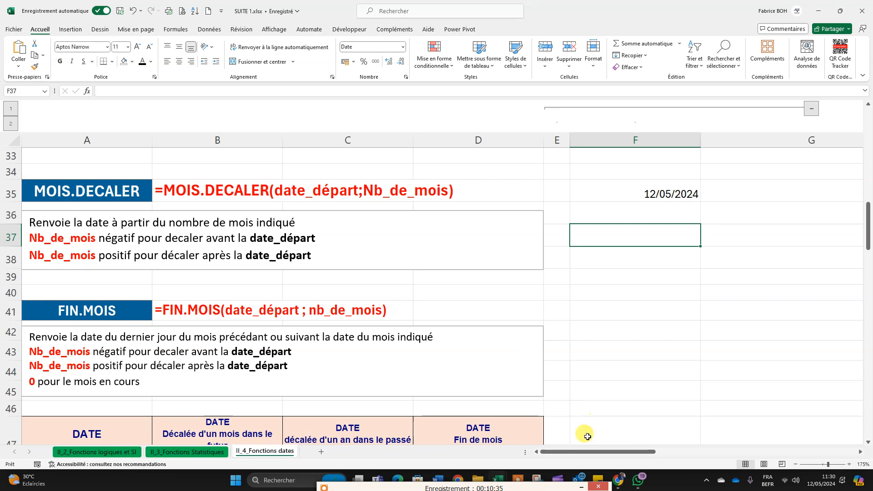
{"action": "left_click_drag", "start_coordinate": [577, 452], "coordinate": [624, 454]}
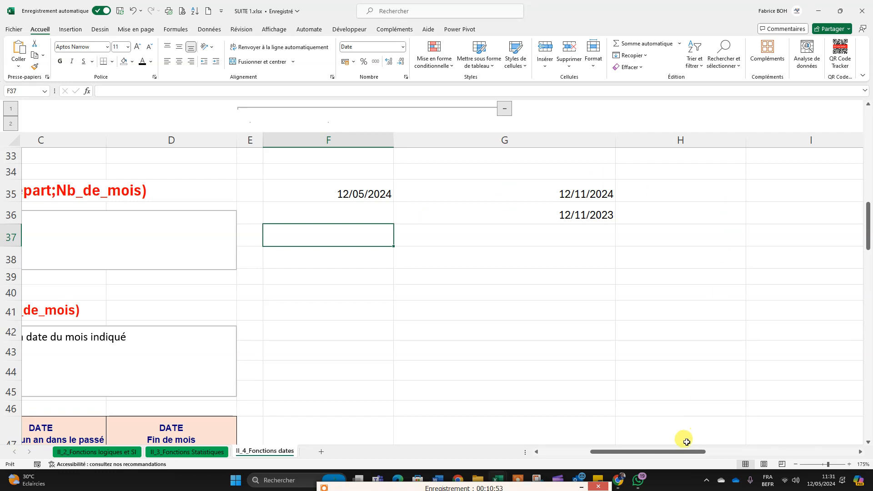
Step: Enter a FIN.MOIS formula in G37 with F35 as the start date and 6 as the number of months
{"action": "left_click_drag", "start_coordinate": [649, 452], "coordinate": [619, 452]}
{"action": "left_click", "coordinate": [735, 238]}
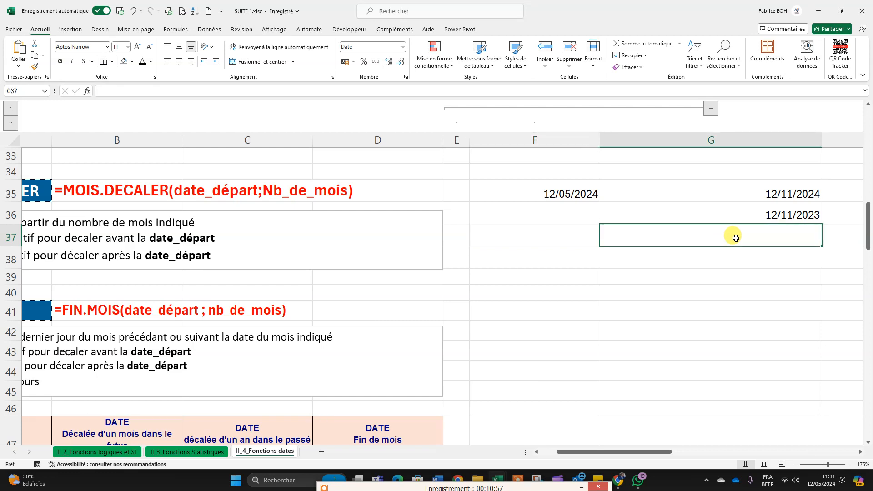
{"action": "type", "text": "="}
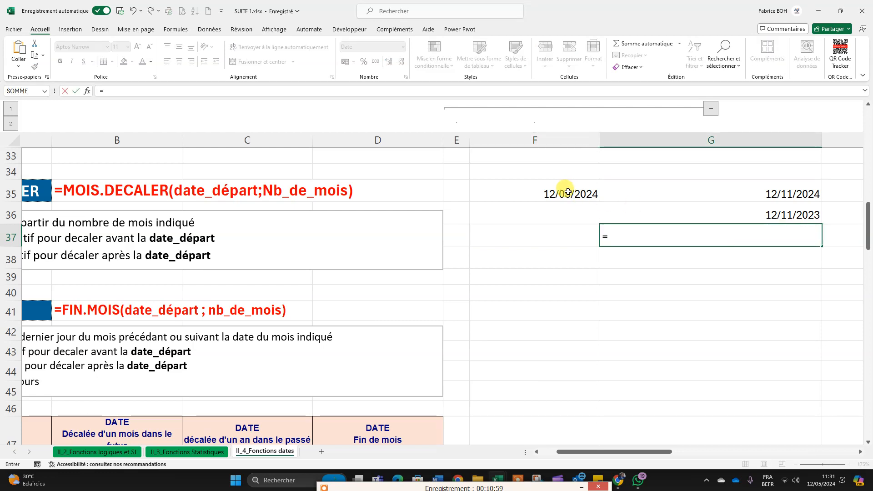
{"action": "type", "text": "fi"}
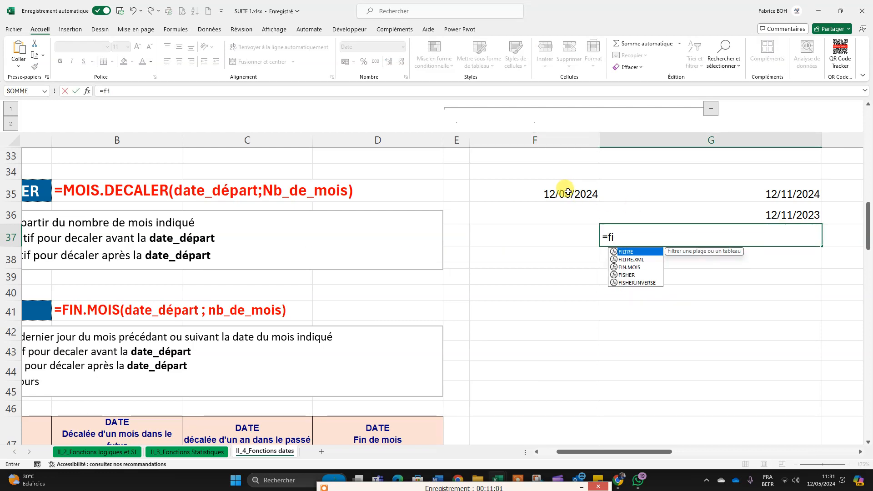
{"action": "type", "text": "n"}
{"action": "double_click", "coordinate": [646, 251]}
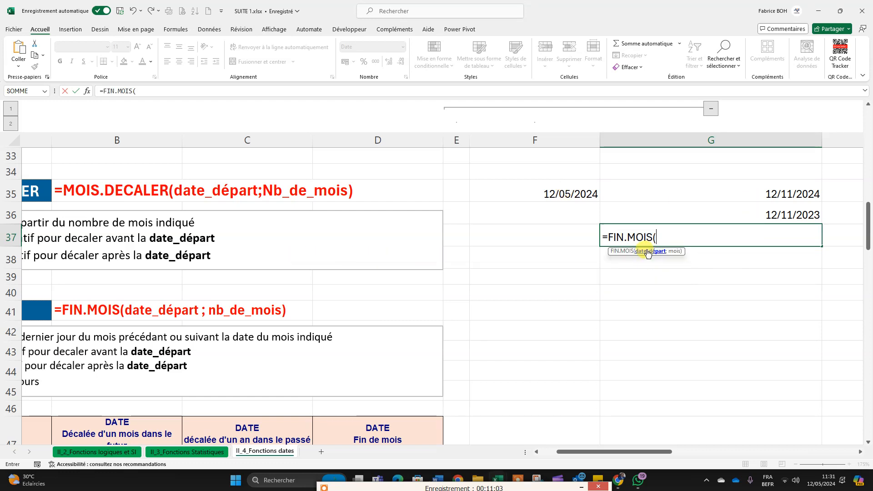
{"action": "left_click", "coordinate": [569, 188]}
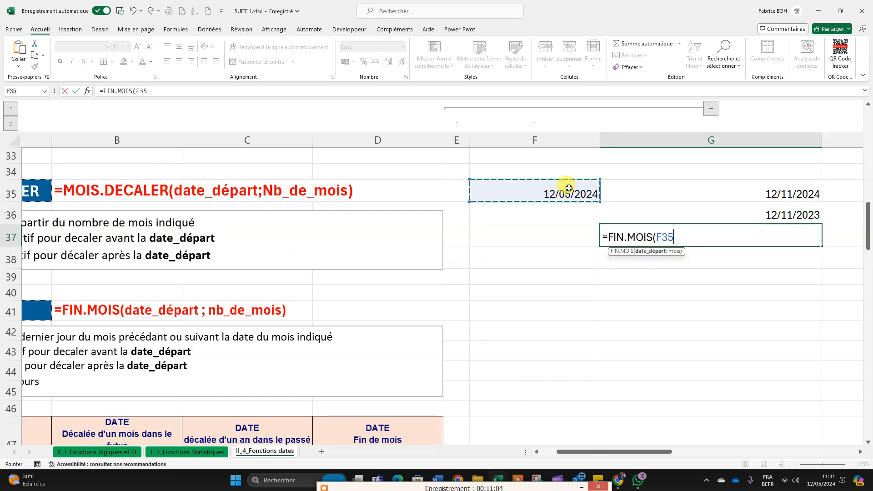
{"action": "type", "text": ";"}
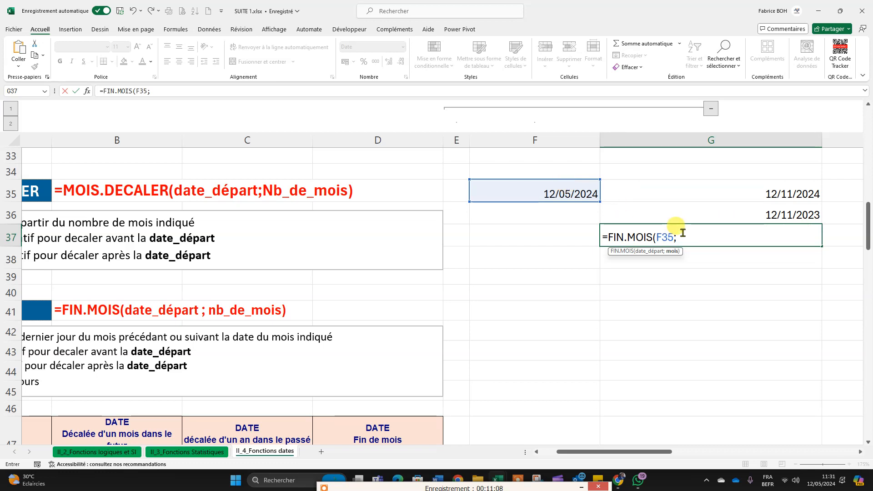
{"action": "type", "text": "6)"}
{"action": "key", "text": "Return"}
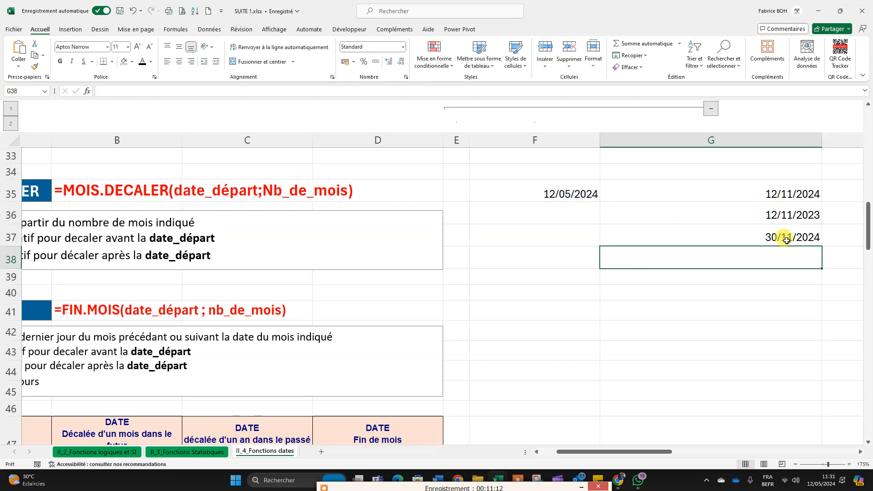
Step: Inspect the number-of-months argument in the G37 FIN.MOIS formula against the syntax explanation, leaving the formula as it is
{"action": "left_click", "coordinate": [786, 240]}
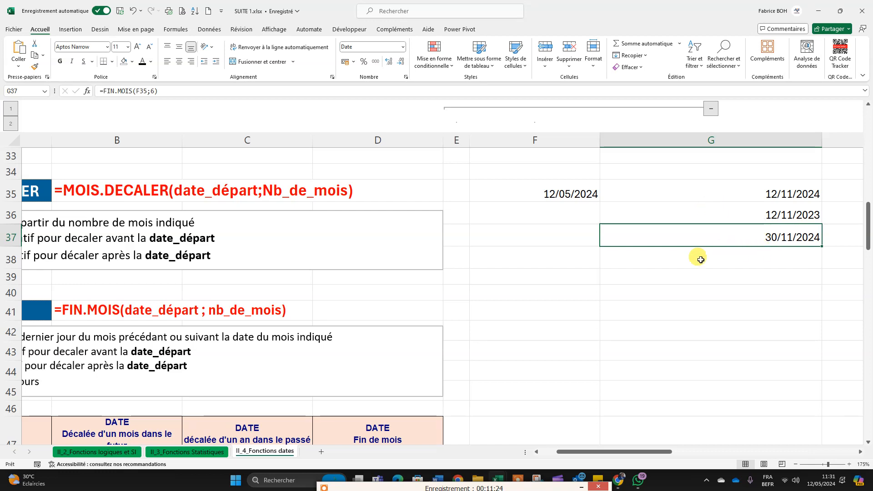
{"action": "left_click_drag", "start_coordinate": [617, 452], "coordinate": [572, 451]}
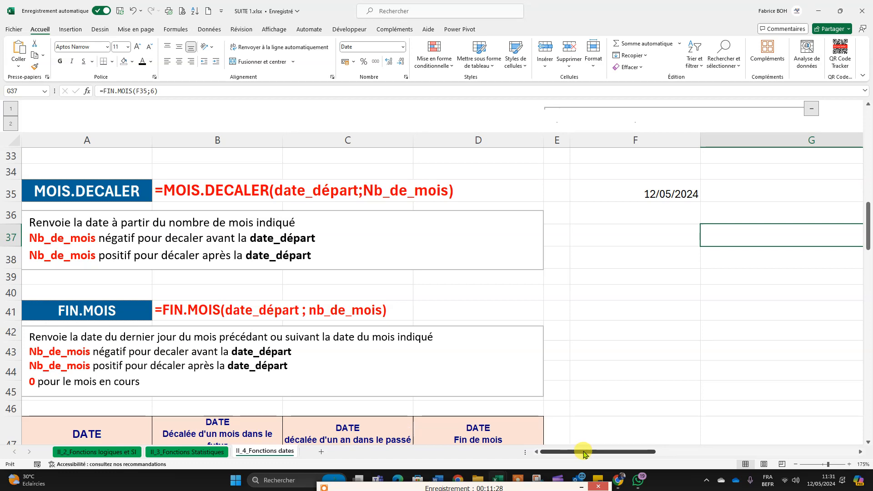
{"action": "left_click_drag", "start_coordinate": [584, 453], "coordinate": [624, 450]}
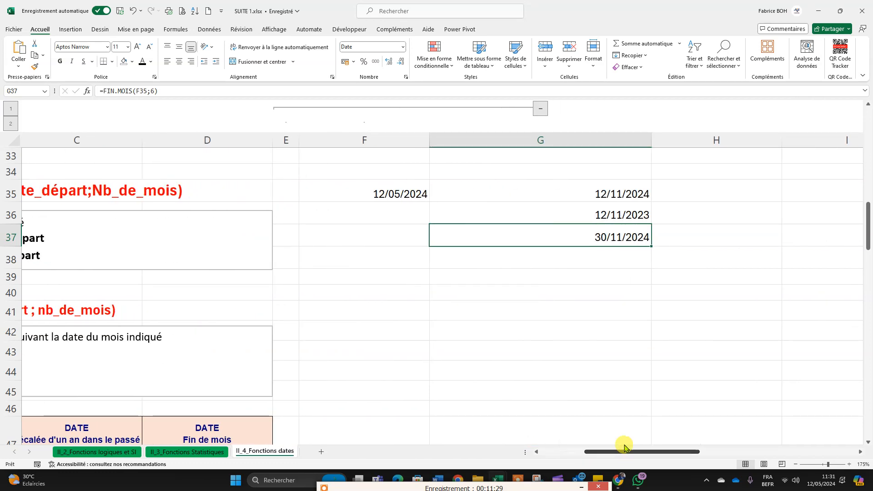
{"action": "double_click", "coordinate": [608, 236]}
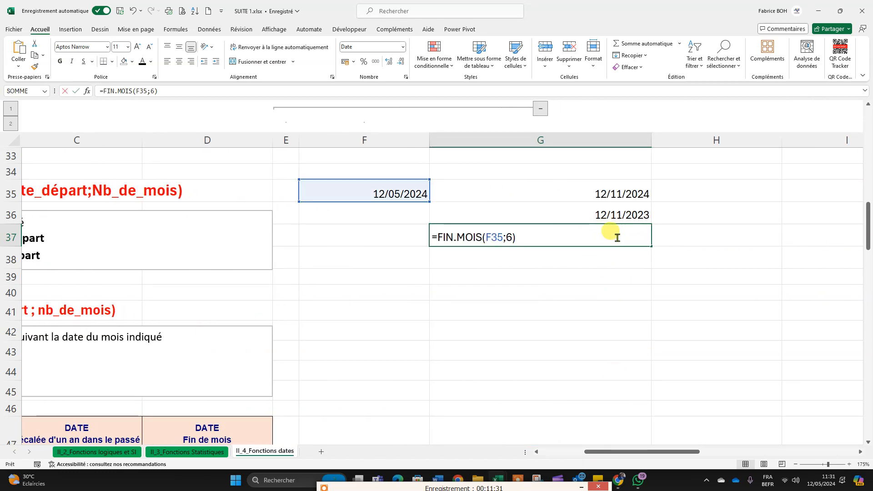
{"action": "double_click", "coordinate": [508, 238]}
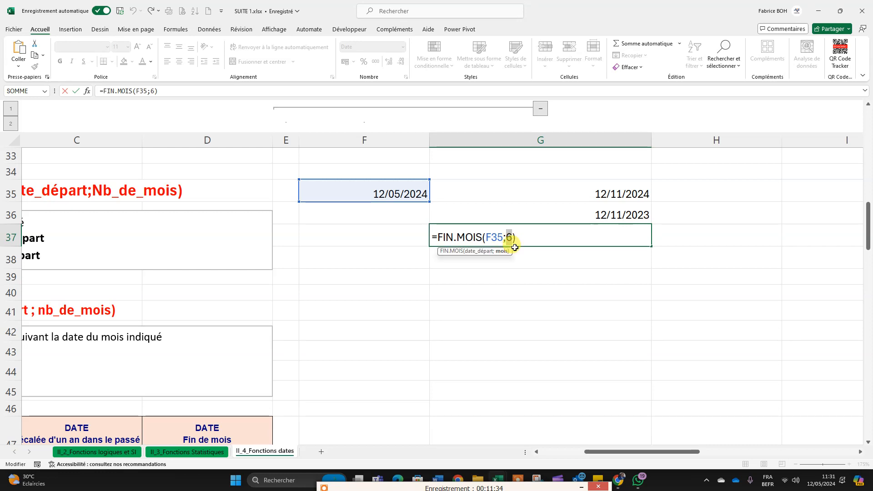
{"action": "key", "text": "Escape"}
{"action": "left_click_drag", "start_coordinate": [595, 452], "coordinate": [550, 452]}
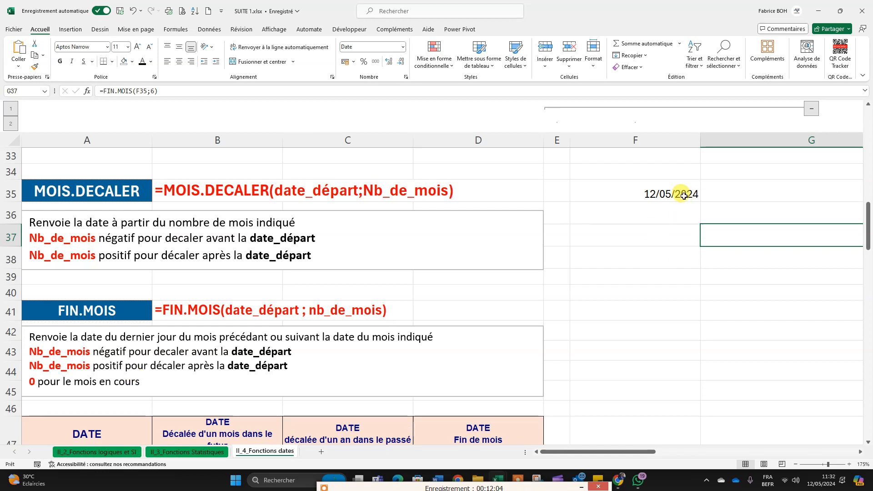
Step: Enter a FIN.MOIS formula in G38 with F35 as the start date and 0 as the number of months
{"action": "left_click_drag", "start_coordinate": [632, 451], "coordinate": [665, 450]}
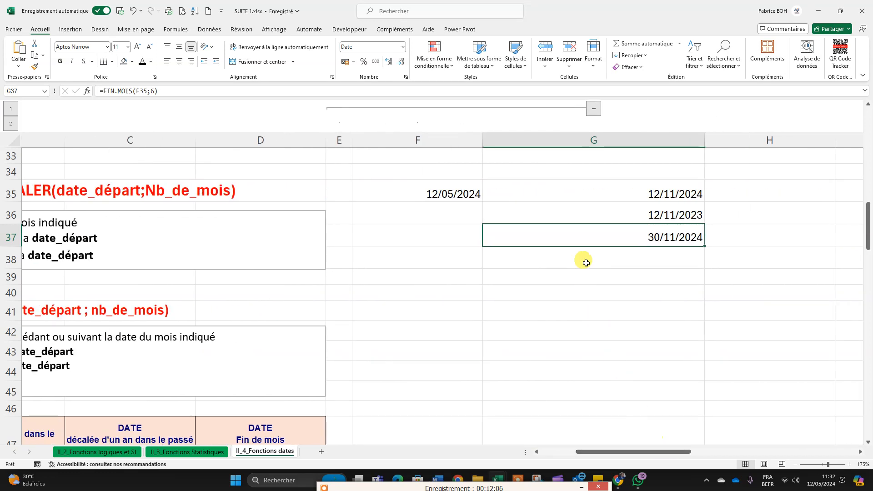
{"action": "left_click", "coordinate": [641, 260]}
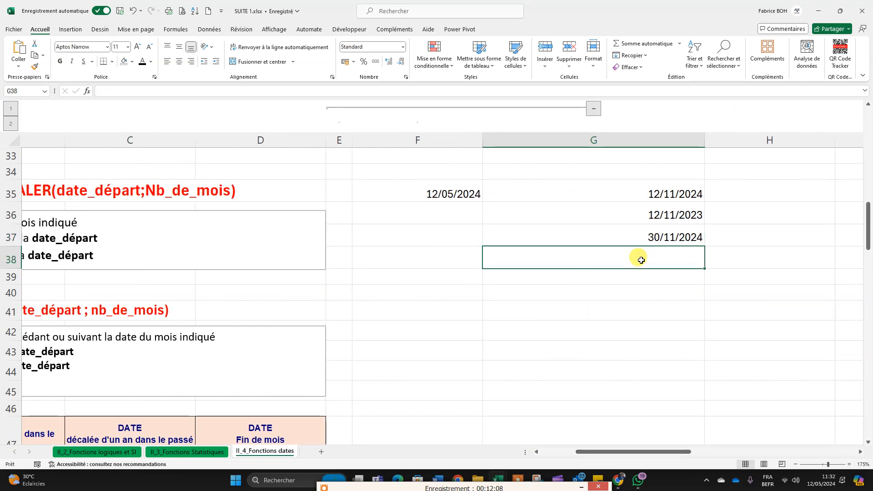
{"action": "type", "text": "=fin"}
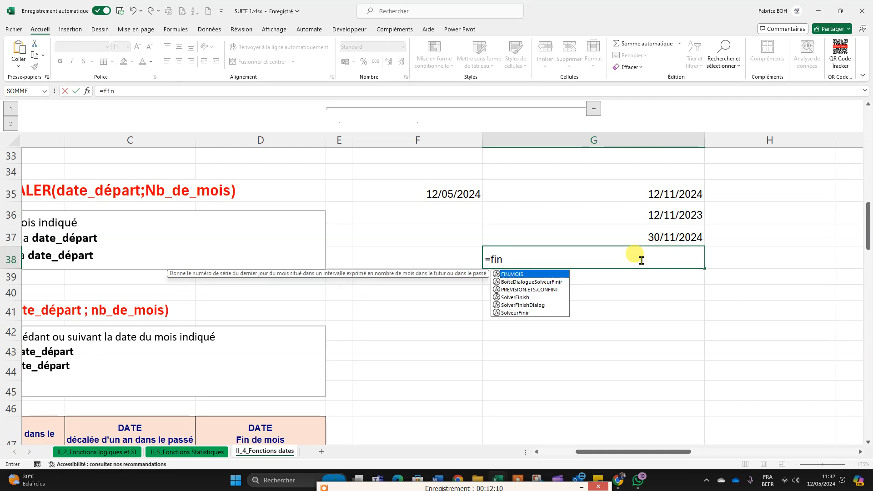
{"action": "key", "text": "Tab"}
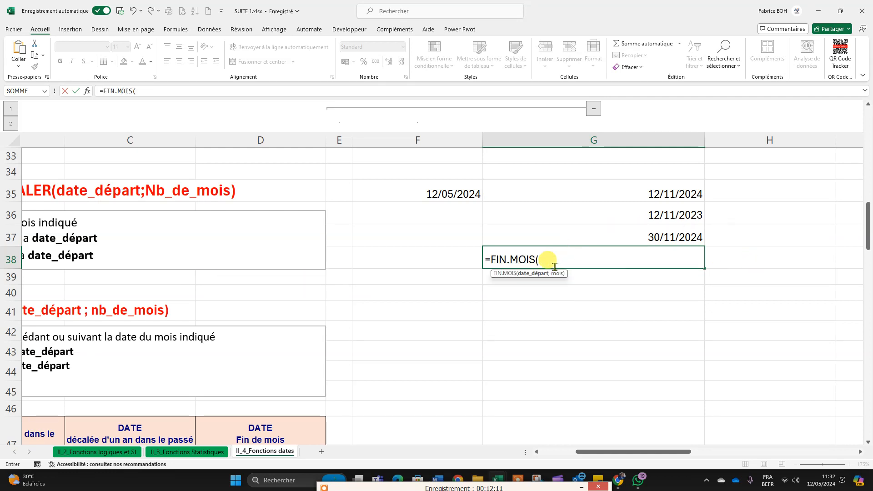
{"action": "left_click", "coordinate": [447, 194]}
{"action": "type", "text": ";"}
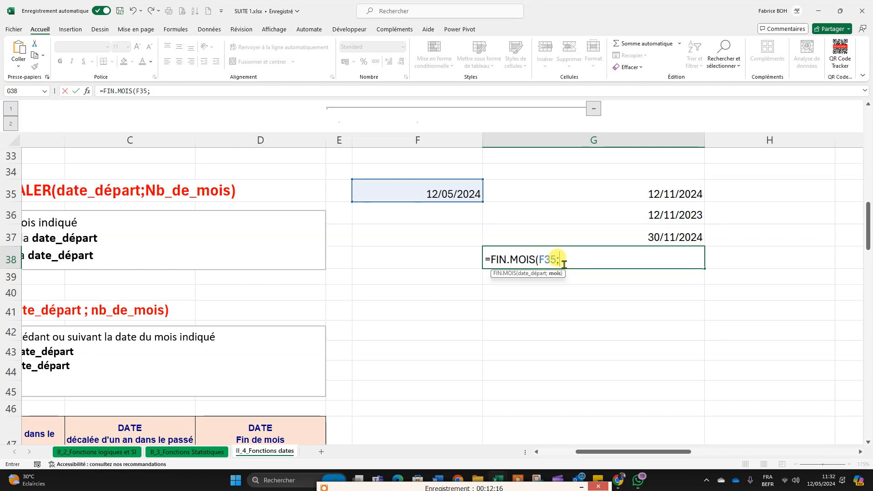
{"action": "type", "text": "0)"}
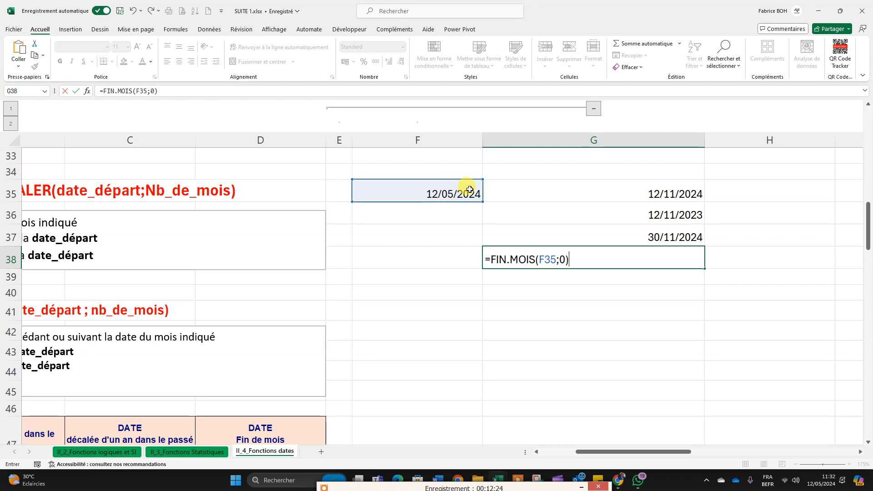
{"action": "key", "text": "Return"}
Step: Apply the Date courte number format to the whole of column G
{"action": "left_click", "coordinate": [698, 252]}
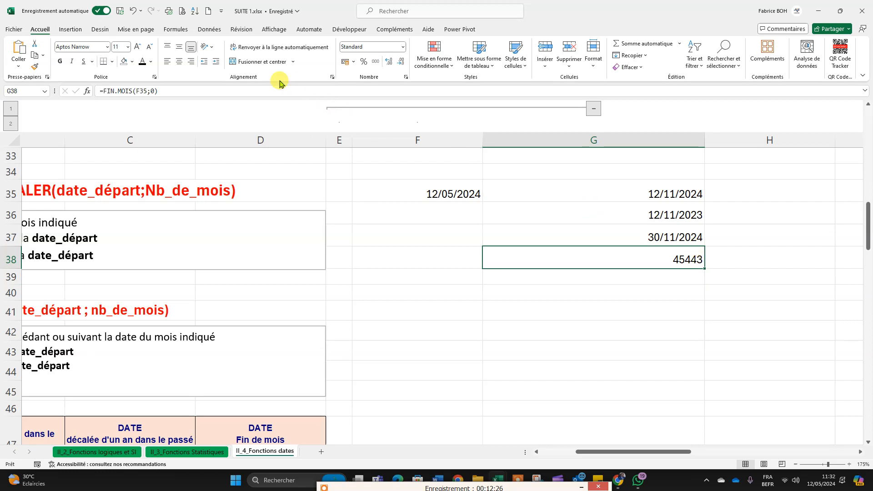
{"action": "left_click", "coordinate": [613, 139]}
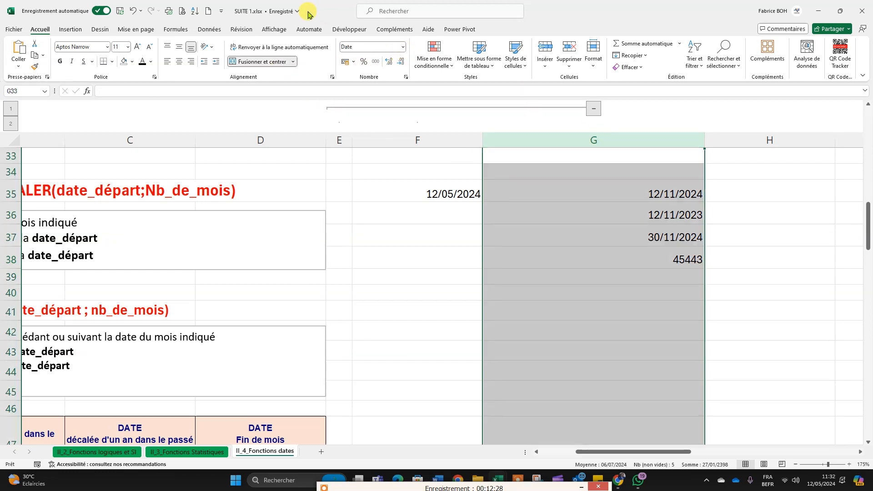
{"action": "left_click", "coordinate": [403, 47]}
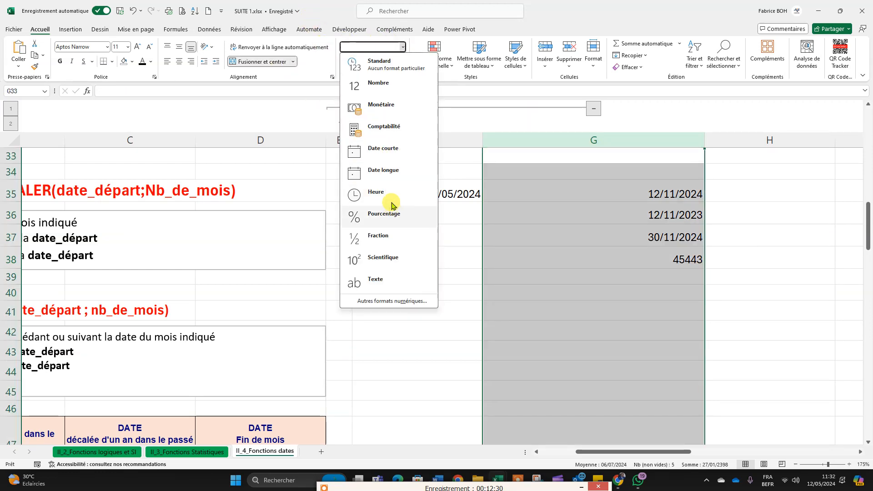
{"action": "left_click", "coordinate": [384, 154]}
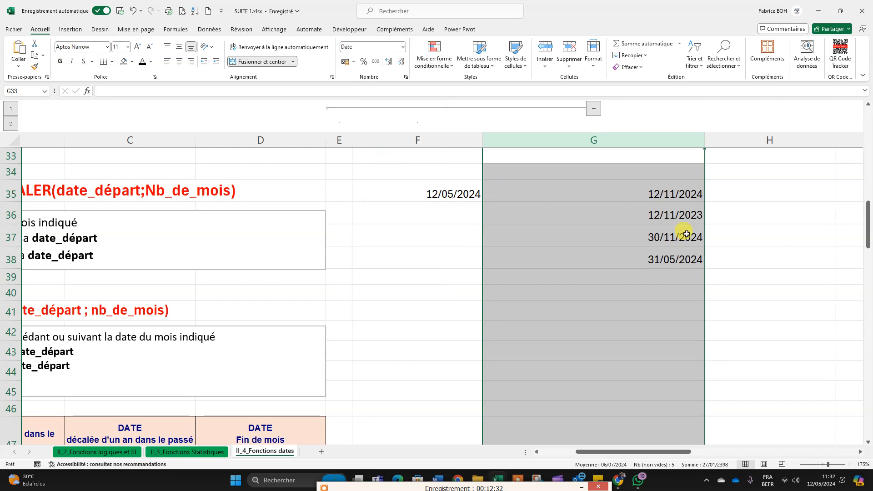
{"action": "left_click", "coordinate": [742, 258]}
Step: Compare the FIN.MOIS result in G38 with the month of the start date in F35, leaving both cells as they are
{"action": "left_click", "coordinate": [667, 264]}
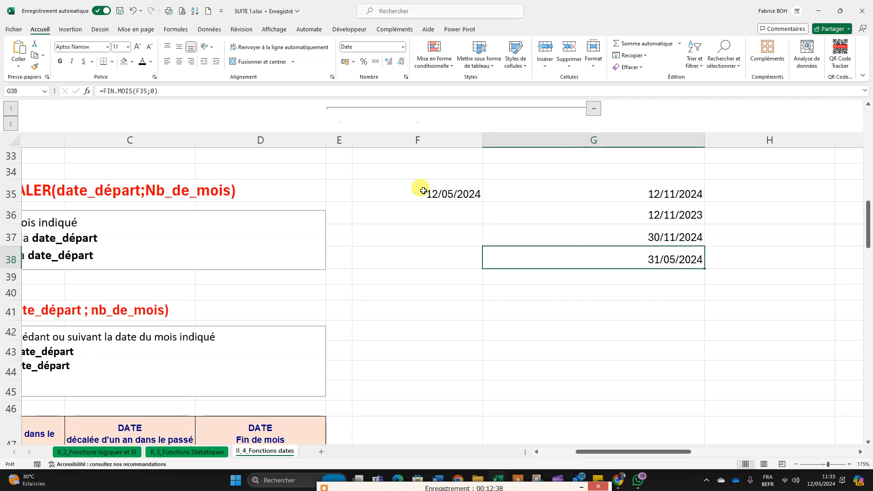
{"action": "double_click", "coordinate": [452, 194]}
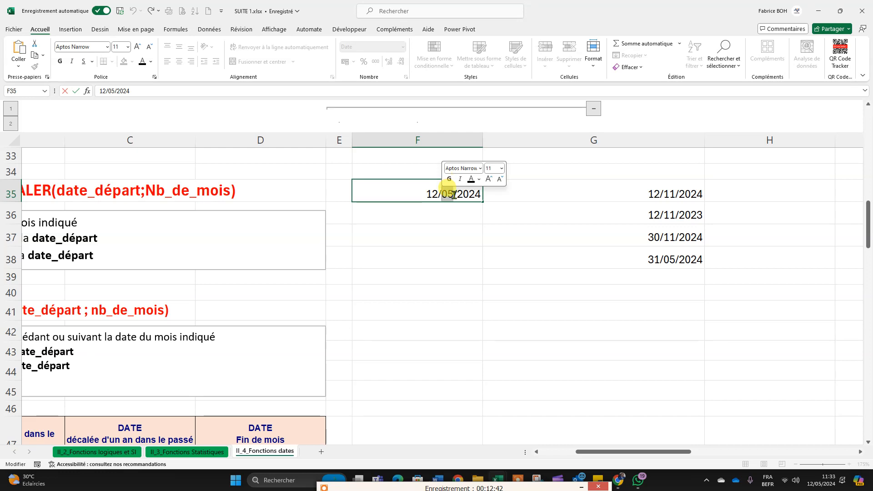
{"action": "left_click", "coordinate": [628, 254]}
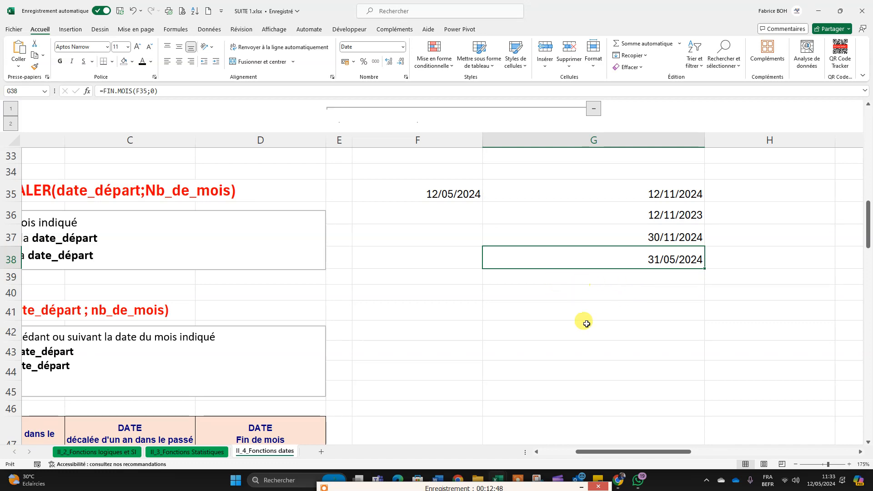
Step: Review the exercise table below the FIN.MOIS explanation, including its source dates from A48 down and its column headings
{"action": "left_click_drag", "start_coordinate": [628, 452], "coordinate": [592, 452]}
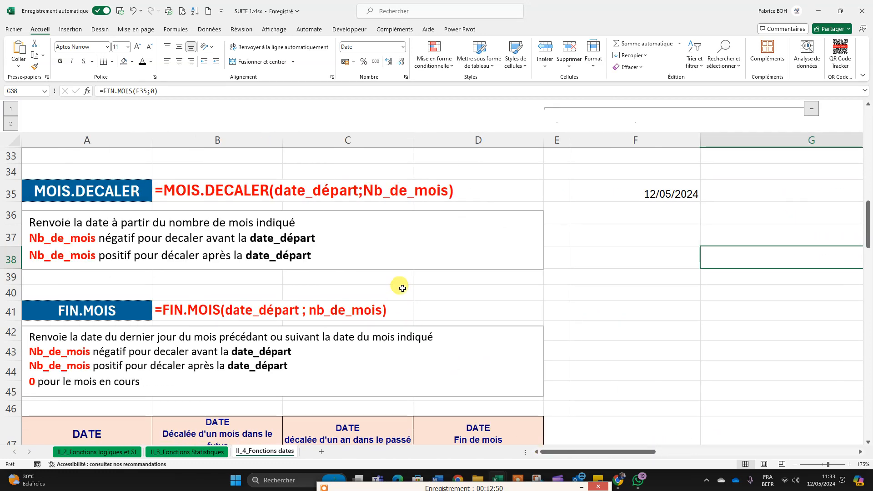
{"action": "scroll", "coordinate": [400, 287], "scroll_direction": "down", "scroll_amount": 4}
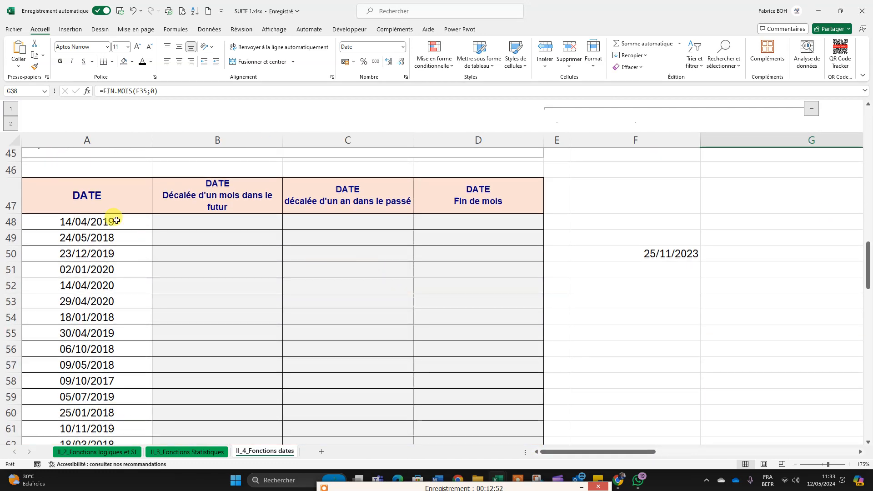
{"action": "left_click", "coordinate": [101, 220]}
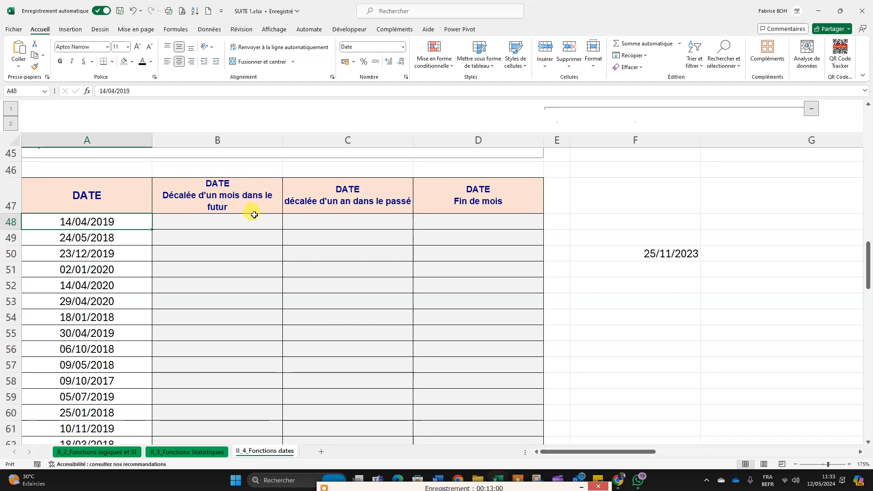
{"action": "left_click_drag", "start_coordinate": [132, 223], "coordinate": [126, 389]}
{"action": "scroll", "coordinate": [175, 275], "scroll_direction": "up", "scroll_amount": 2}
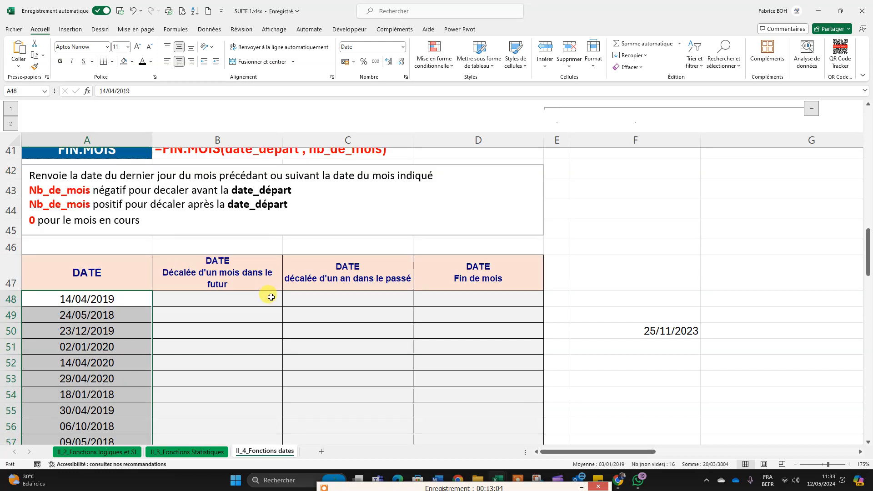
Step: Enter a MOIS.DECALER formula in B48 with A48 as the start date and 1 as the number of months
{"action": "left_click", "coordinate": [242, 296]}
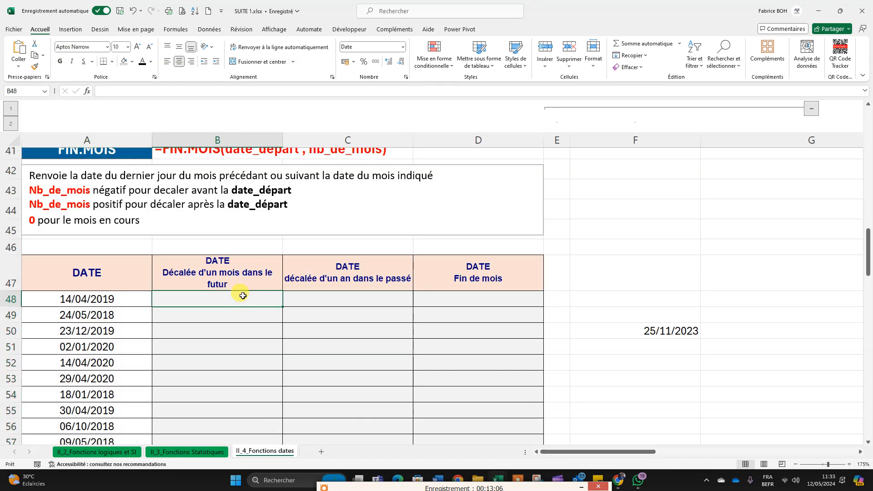
{"action": "type", "text": "=m"}
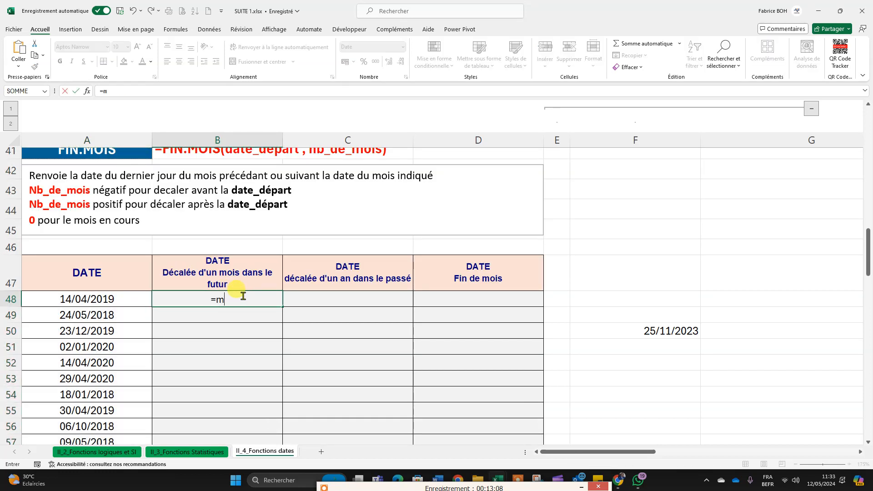
{"action": "type", "text": "ois"}
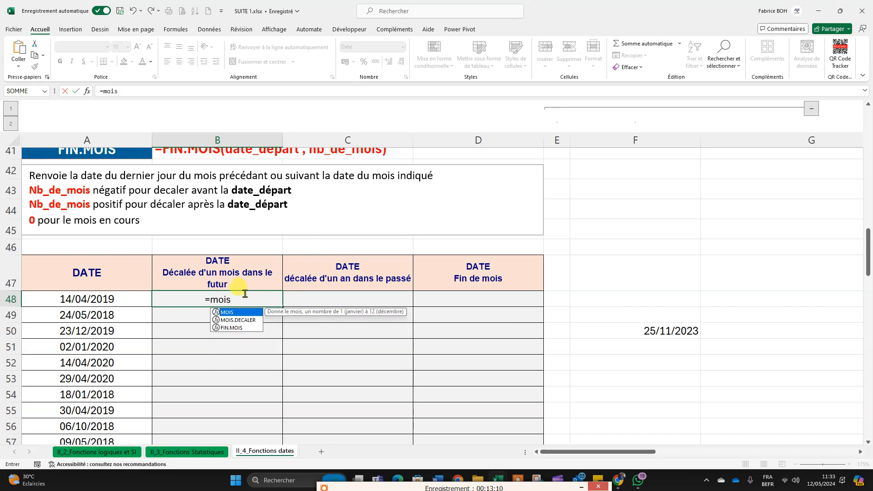
{"action": "double_click", "coordinate": [238, 320]}
{"action": "left_click", "coordinate": [82, 298]}
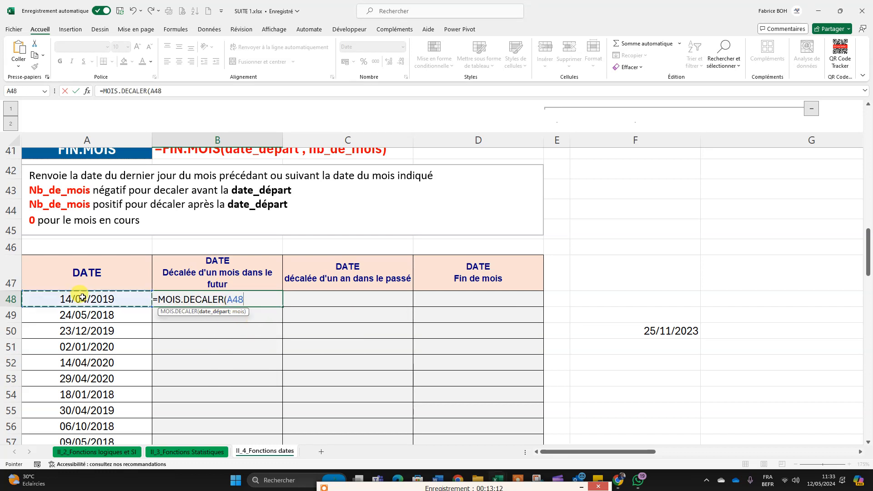
{"action": "type", "text": ";"}
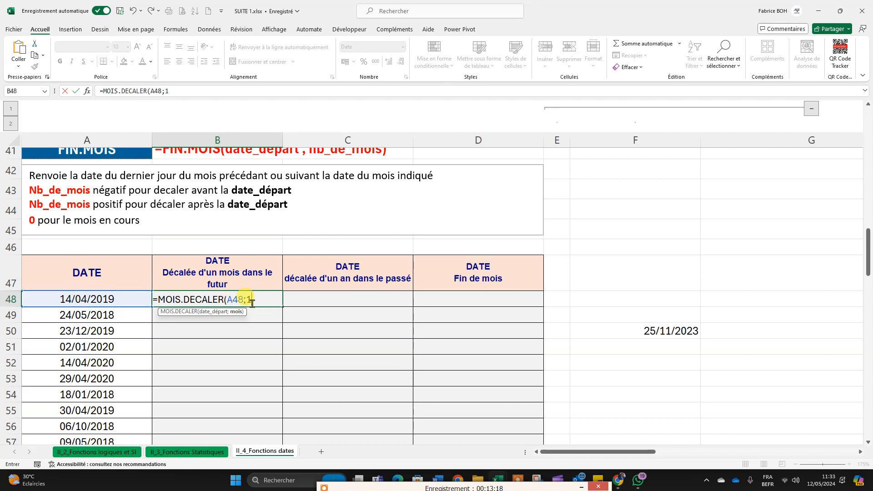
{"action": "type", "text": "1)"}
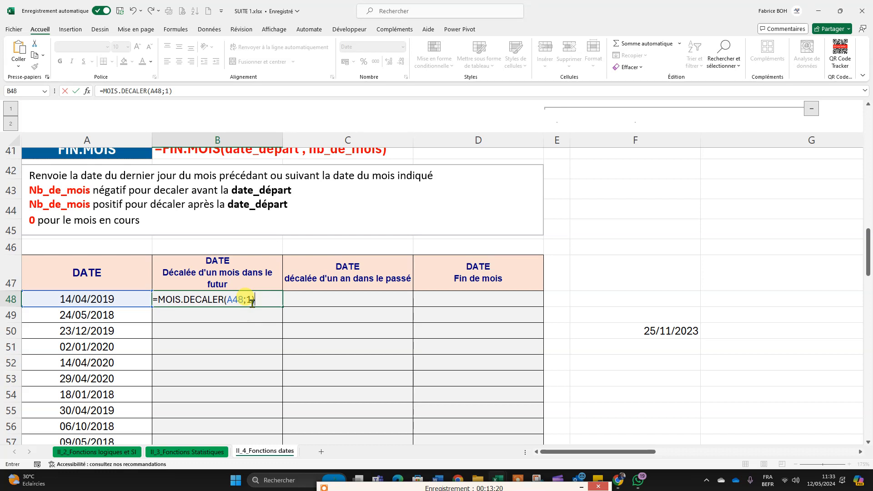
{"action": "key", "text": "Return"}
Step: Fill the B48 formula down the one-month-in-the-future column and check the shifted date in row 53 against its source date
{"action": "left_click", "coordinate": [231, 302]}
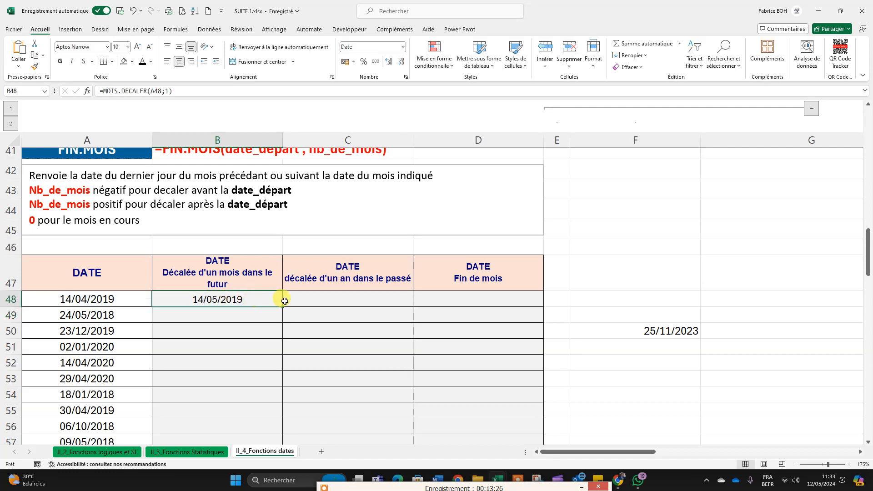
{"action": "double_click", "coordinate": [283, 306]}
{"action": "scroll", "coordinate": [302, 296], "scroll_direction": "down", "scroll_amount": 2}
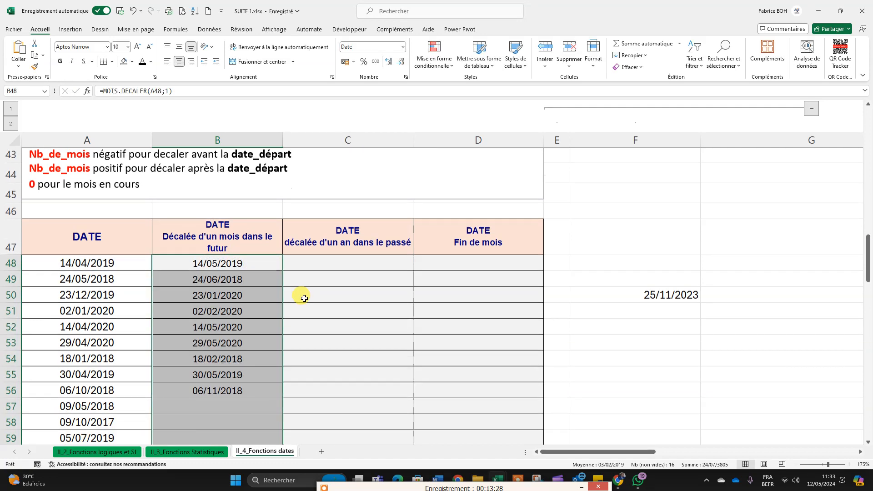
{"action": "left_click", "coordinate": [201, 285]}
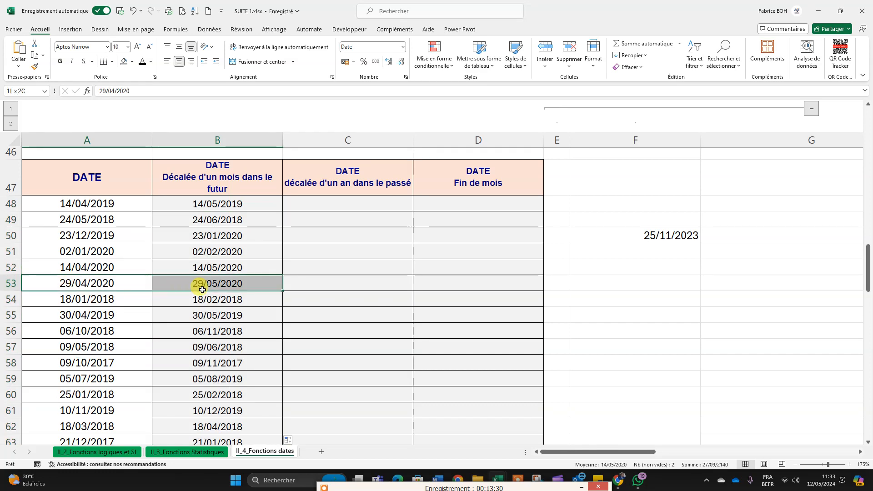
{"action": "left_click", "coordinate": [84, 286]}
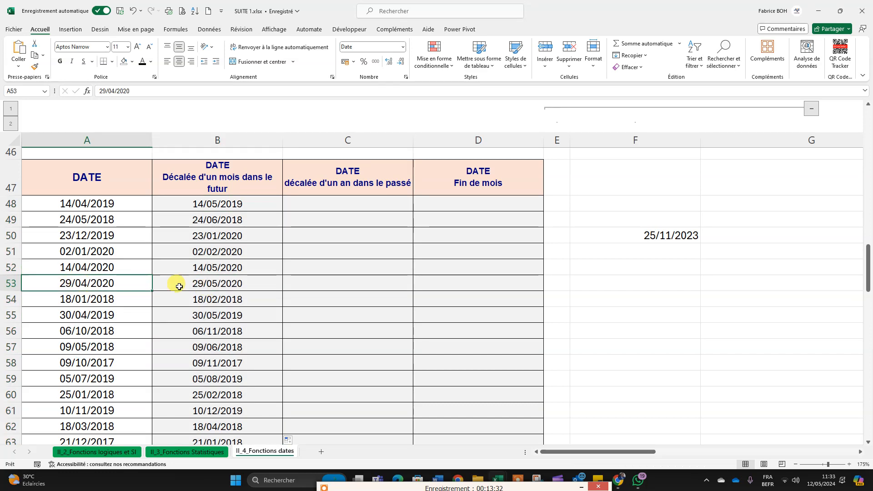
{"action": "left_click", "coordinate": [205, 285]}
Step: Try a MOIS formula in C48 with A48 as the date and 12 as a second argument
{"action": "scroll", "coordinate": [329, 323], "scroll_direction": "up", "scroll_amount": 1}
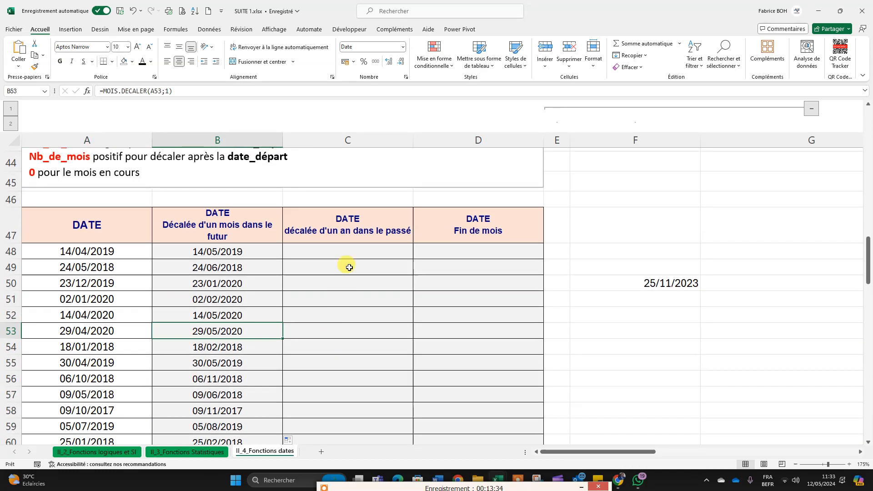
{"action": "left_click", "coordinate": [350, 251]}
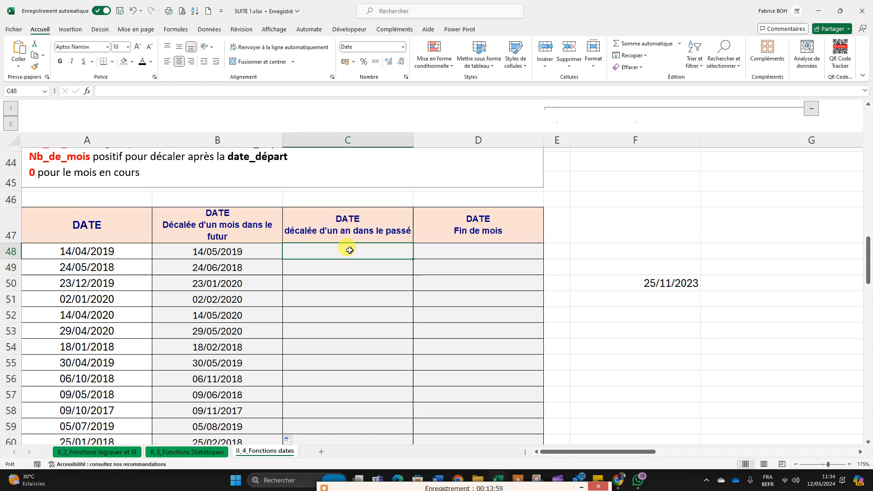
{"action": "type", "text": "="}
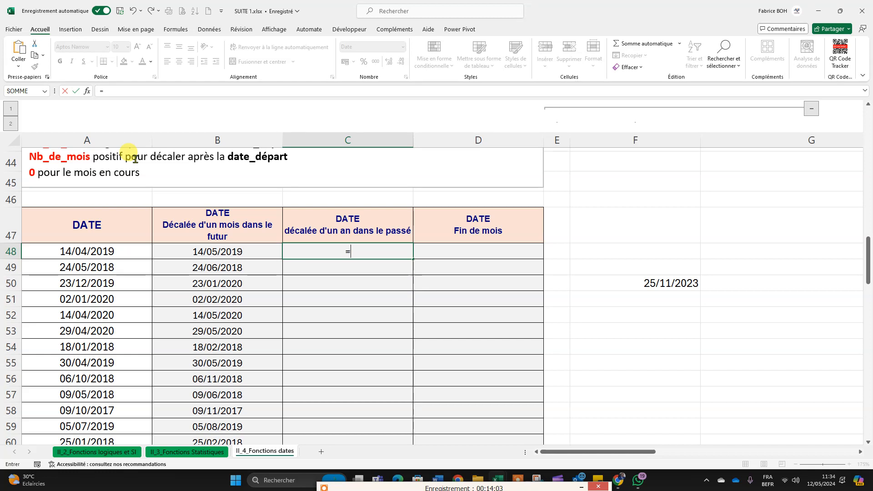
{"action": "type", "text": "mois"}
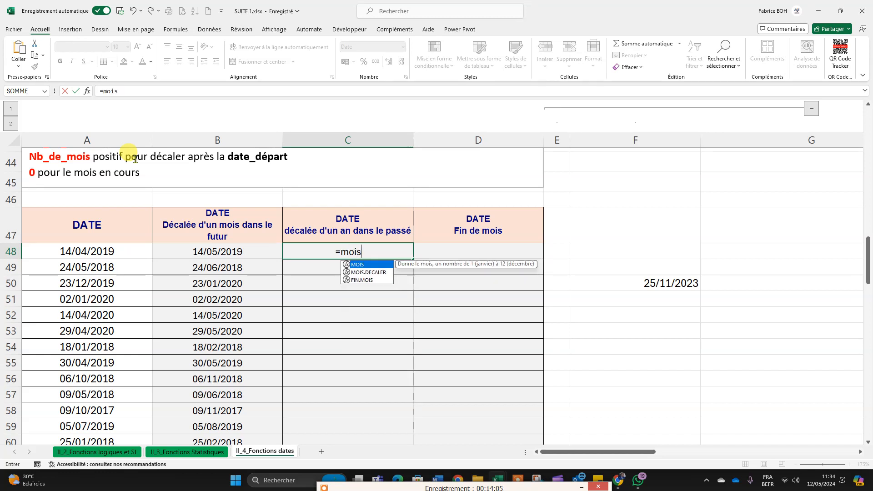
{"action": "key", "text": "Tab"}
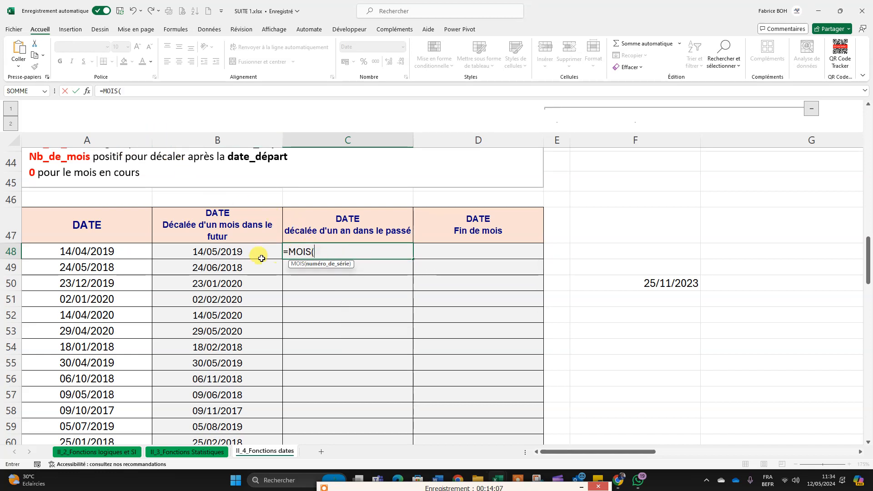
{"action": "left_click", "coordinate": [91, 252]}
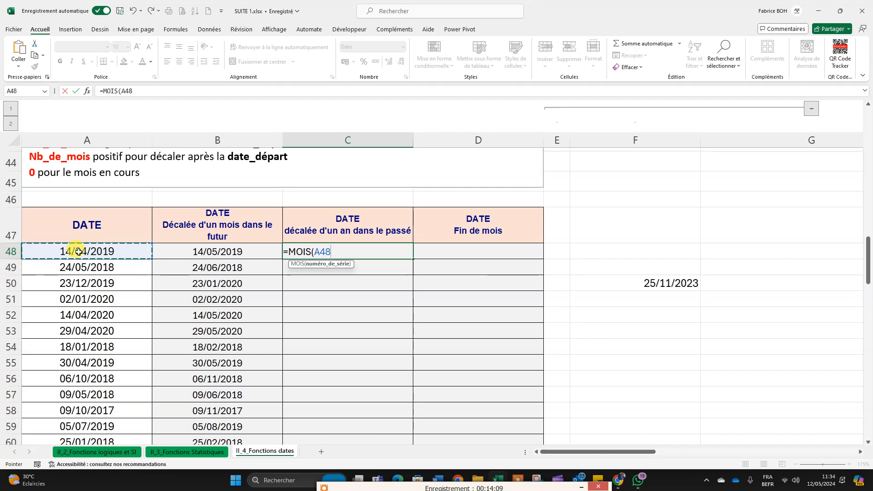
{"action": "type", "text": ";"}
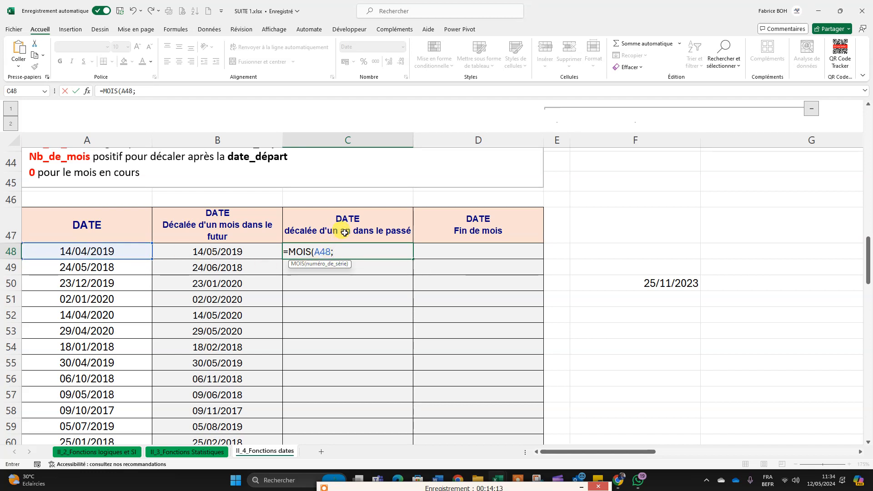
{"action": "type", "text": "12"}
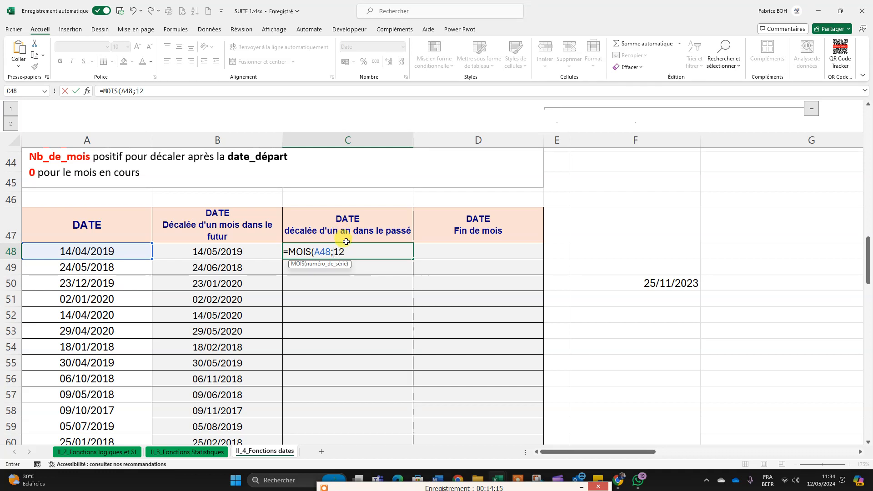
{"action": "type", "text": ")"}
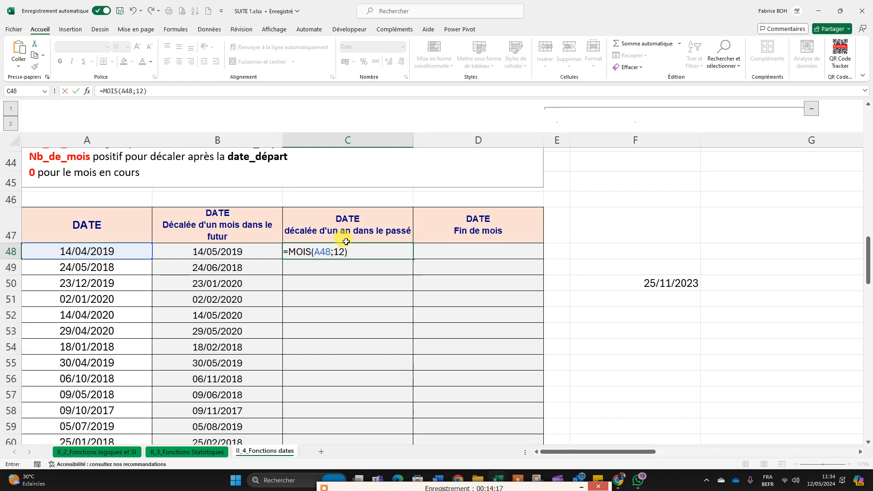
{"action": "key", "text": "Return"}
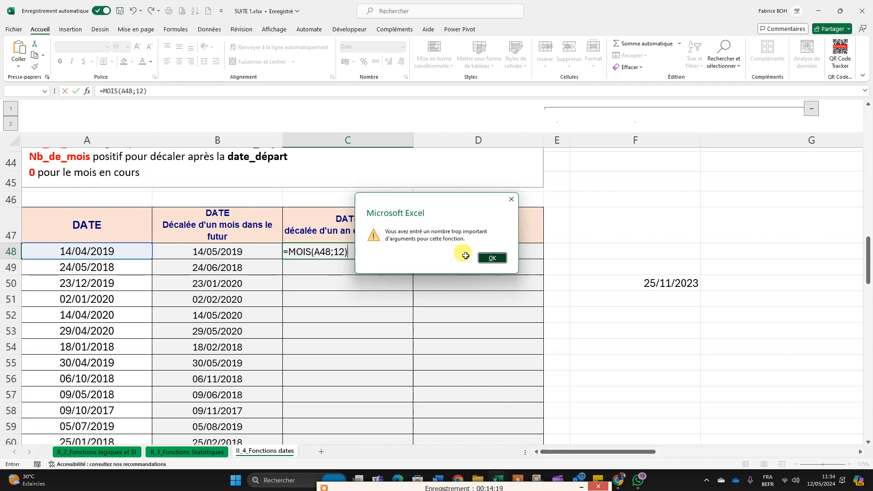
{"action": "left_click", "coordinate": [492, 258]}
Step: Change the function in the C48 formula to MOIS.DECALER, keeping A48 and 12 as its arguments
{"action": "left_click", "coordinate": [310, 253]}
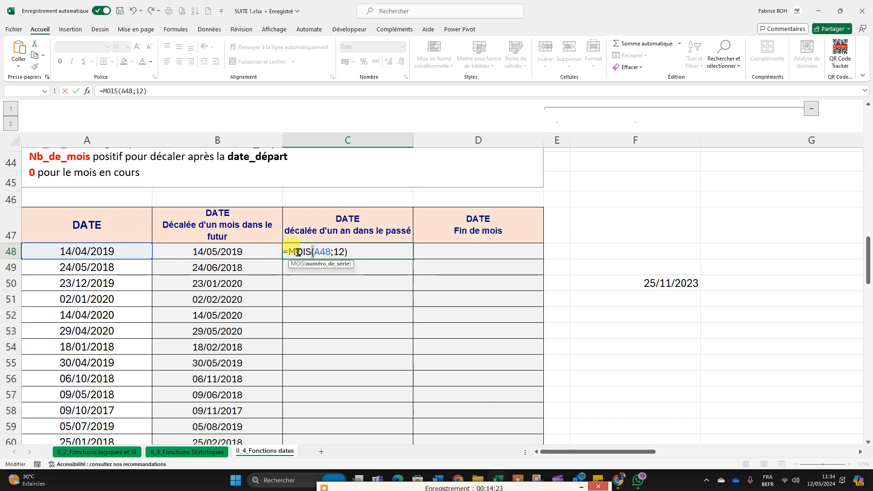
{"action": "left_click", "coordinate": [311, 252]}
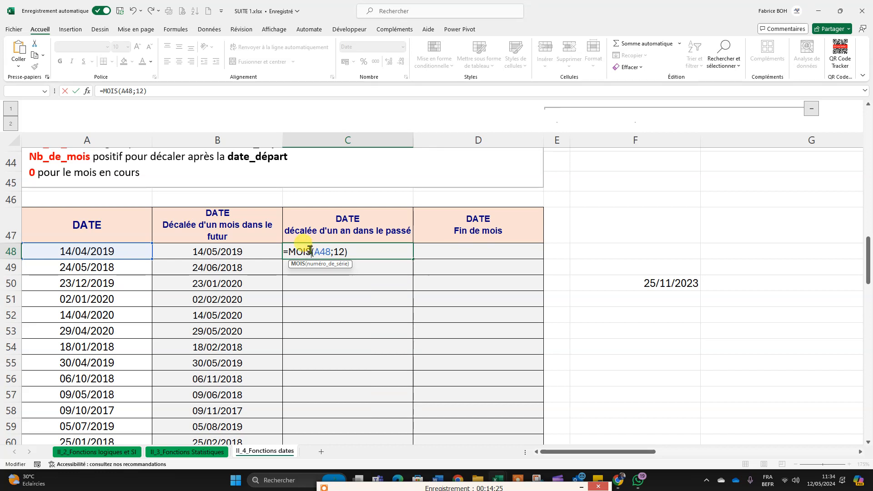
{"action": "type", "text": ","}
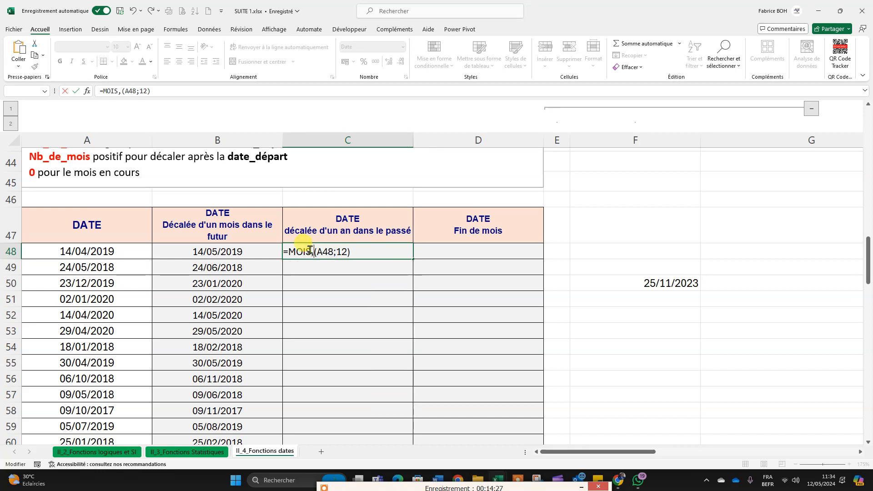
{"action": "key", "text": "BackSpace"}
{"action": "type", "text": ".de"}
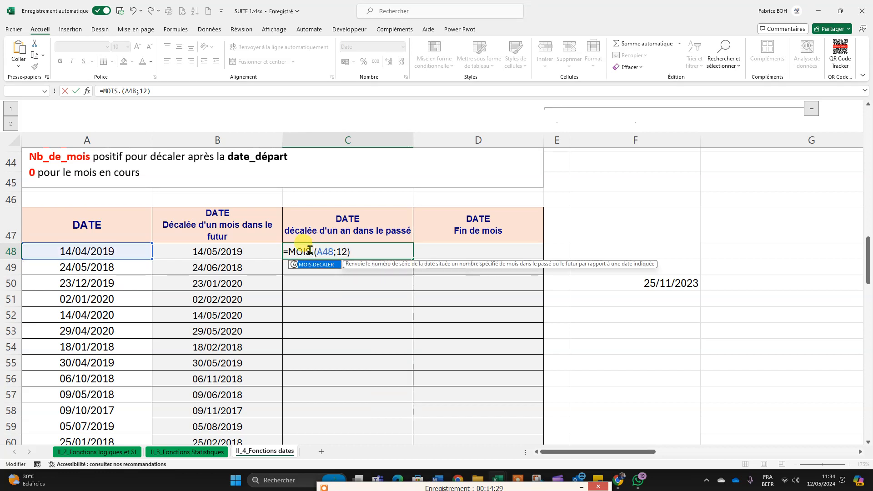
{"action": "key", "text": "Tab"}
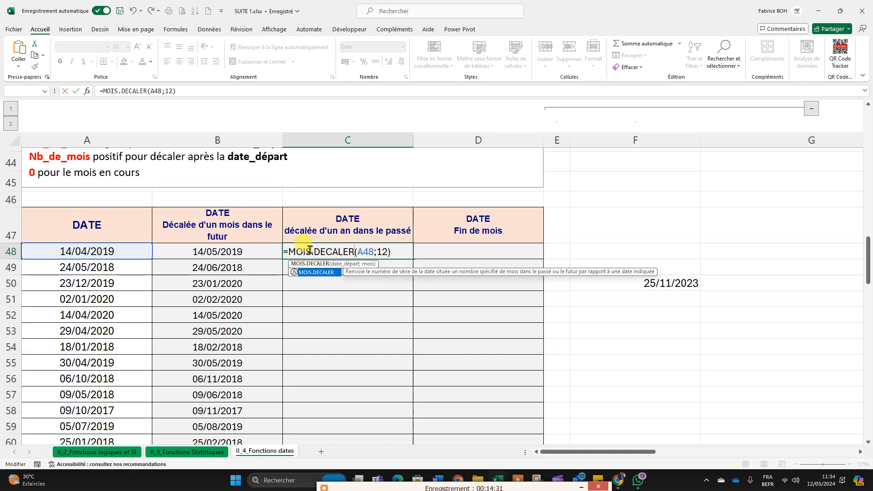
{"action": "left_click", "coordinate": [393, 251]}
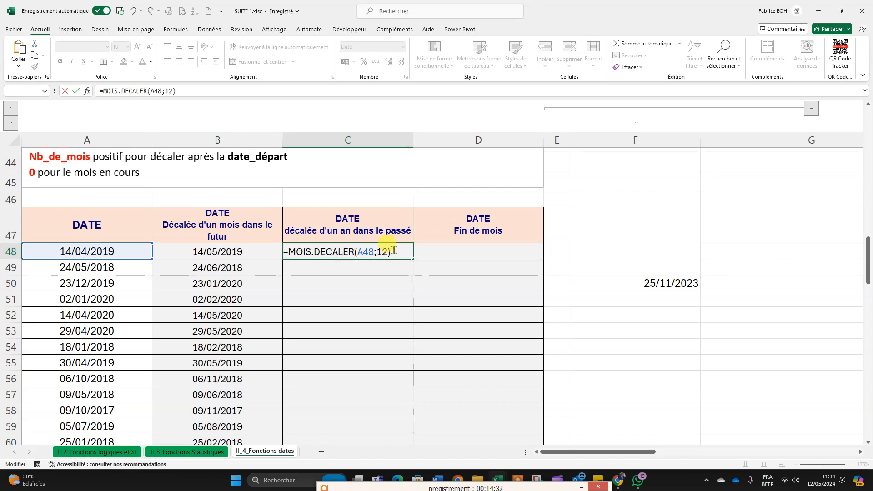
{"action": "key", "text": "ctrl+Return"}
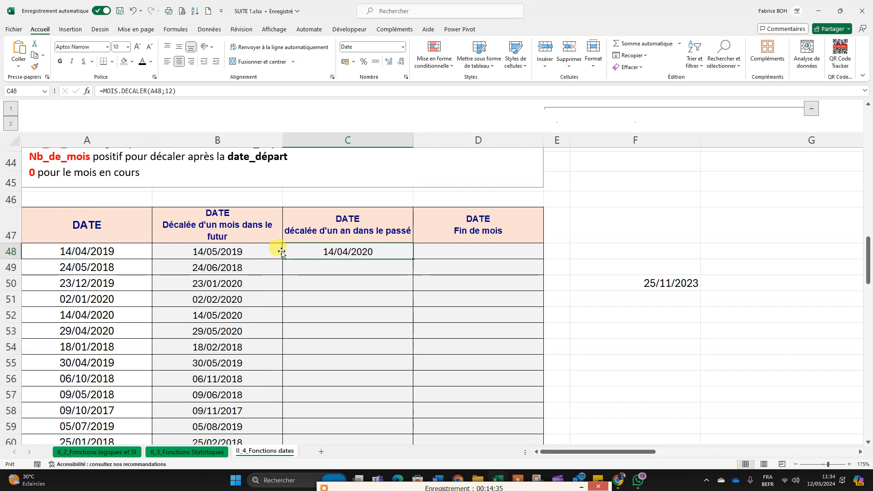
Step: Set the number of months in the C48 formula to -12 and fill it down the one-year-in-the-past column
{"action": "double_click", "coordinate": [352, 251]}
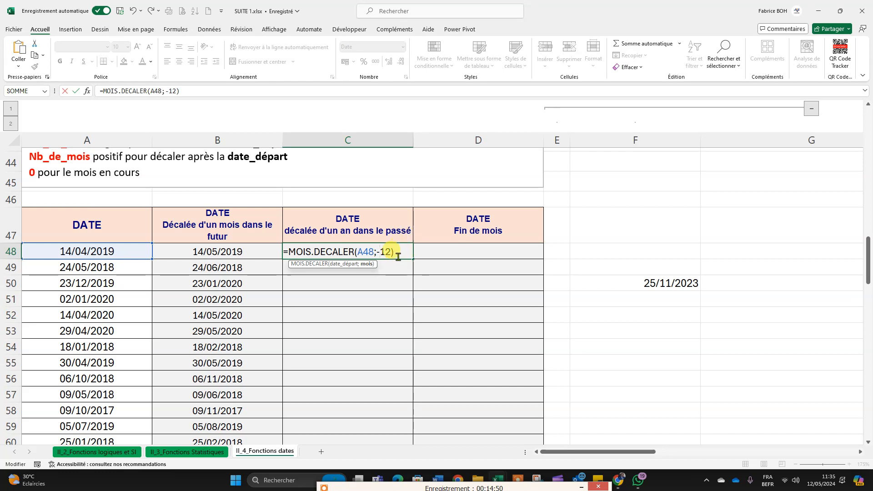
{"action": "key", "text": "Return"}
{"action": "left_click", "coordinate": [302, 252]}
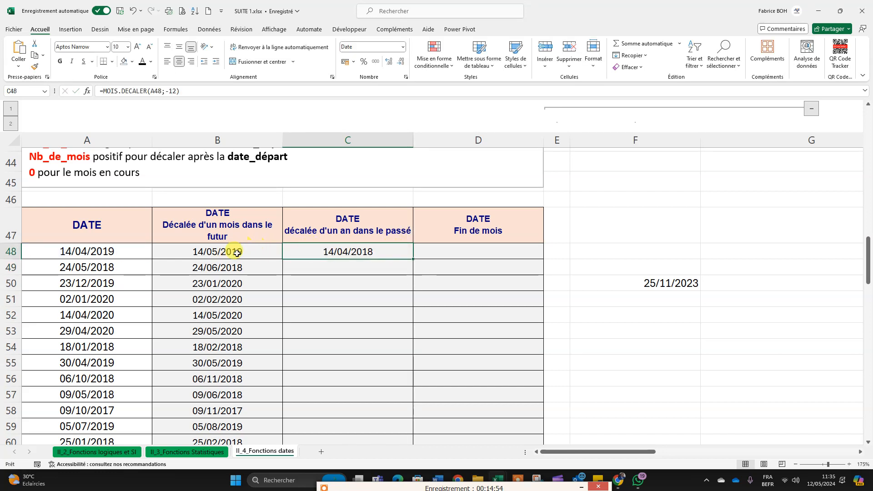
{"action": "double_click", "coordinate": [414, 260]}
{"action": "scroll", "coordinate": [413, 253], "scroll_direction": "down", "scroll_amount": 2}
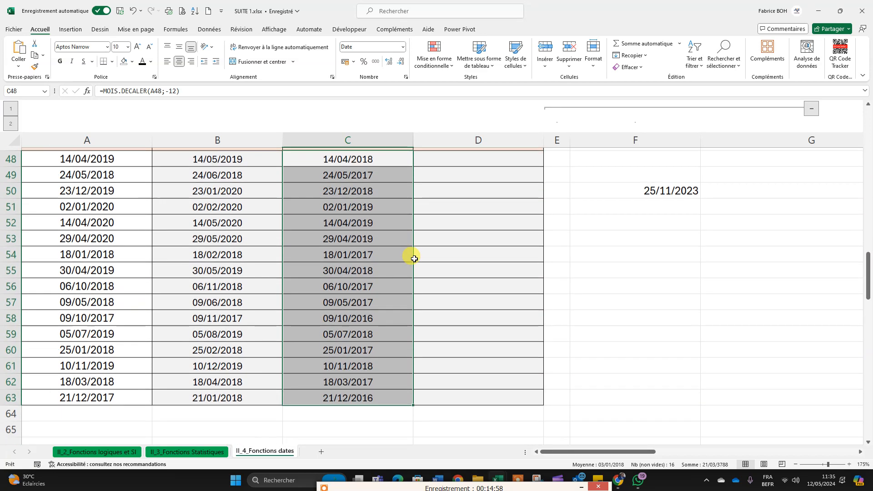
{"action": "scroll", "coordinate": [424, 195], "scroll_direction": "up", "scroll_amount": 2}
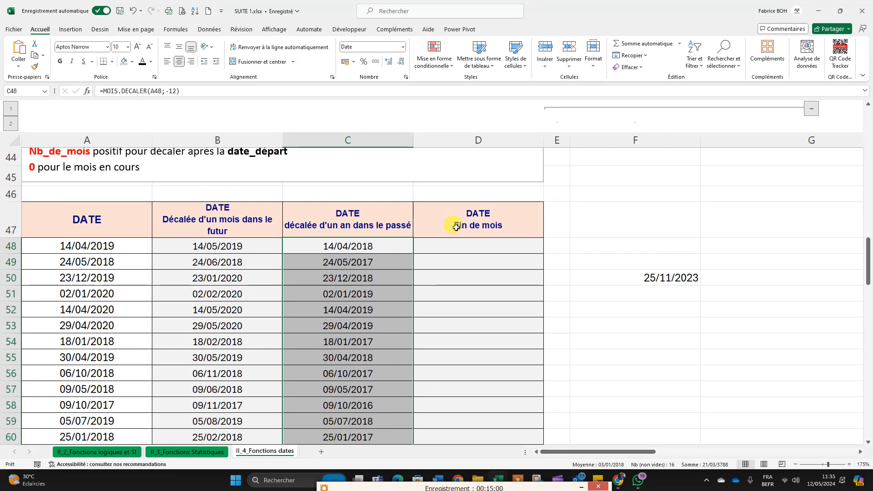
Step: Enter a FIN.MOIS formula in D48 with A48 as the start date and 0 as the number of months
{"action": "left_click", "coordinate": [478, 255]}
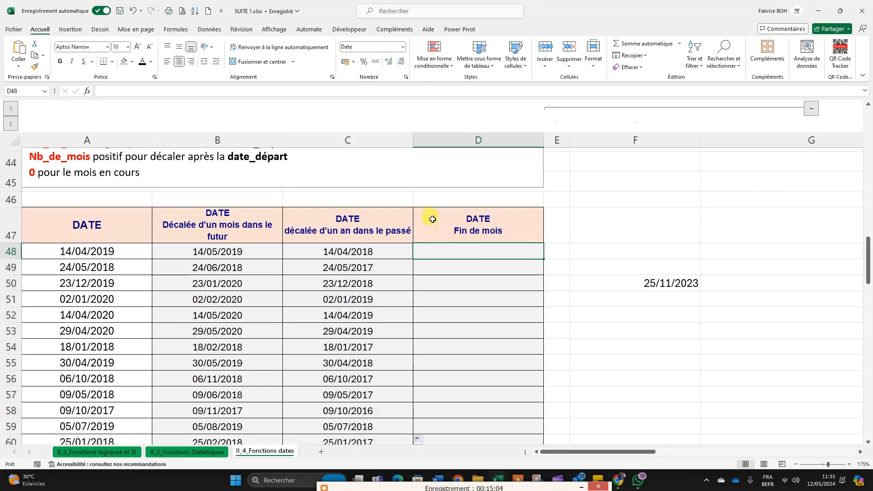
{"action": "left_click", "coordinate": [87, 251]}
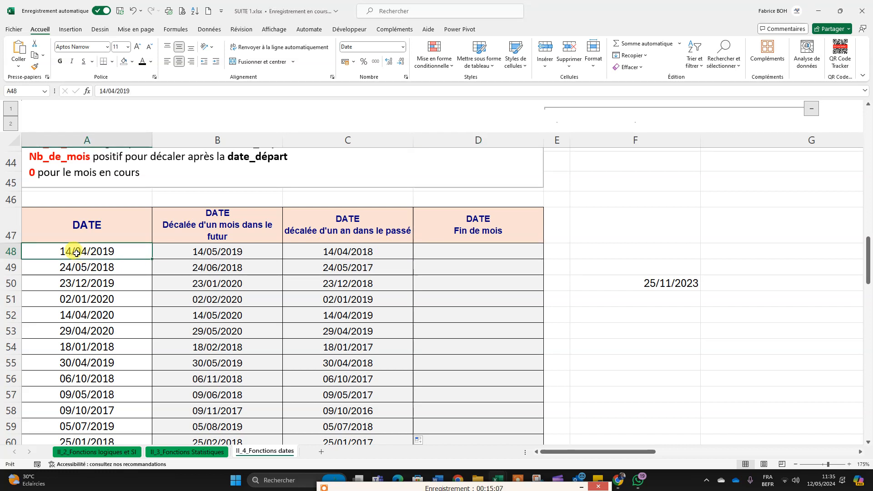
{"action": "double_click", "coordinate": [452, 253]}
{"action": "type", "text": "=fin"}
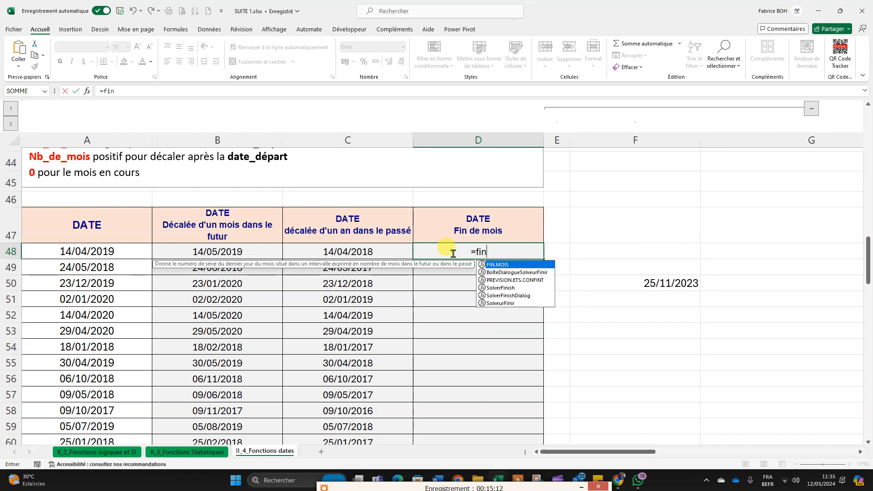
{"action": "key", "text": "Tab"}
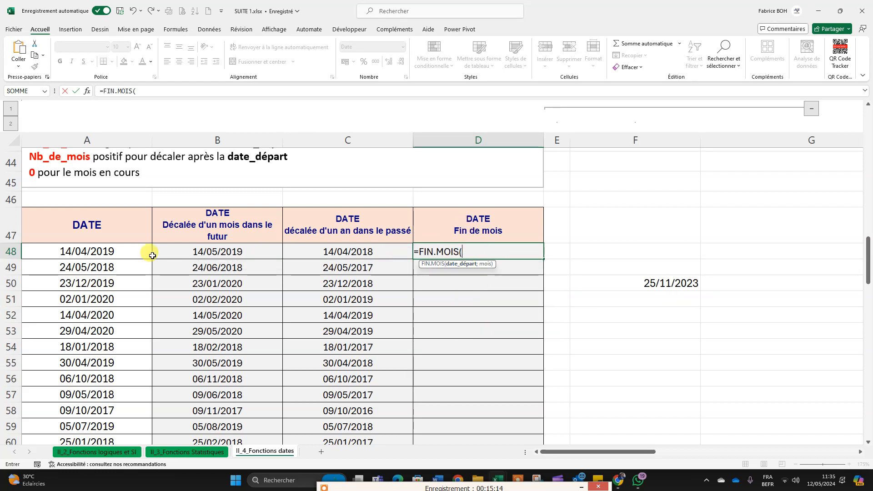
{"action": "left_click", "coordinate": [103, 253]}
{"action": "type", "text": ";0"}
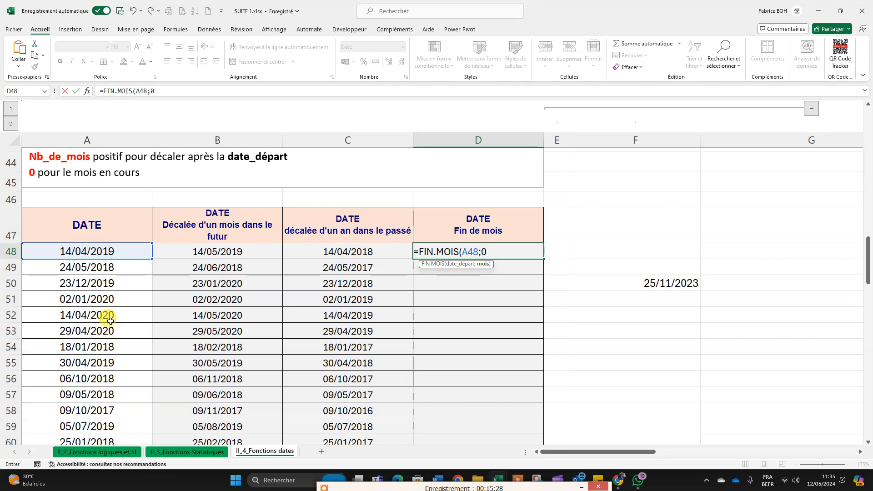
{"action": "type", "text": ")"}
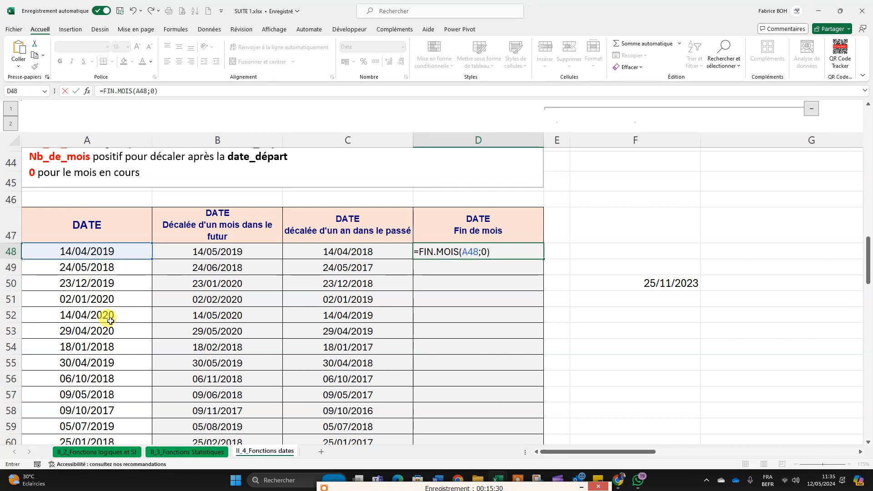
{"action": "key", "text": "Return"}
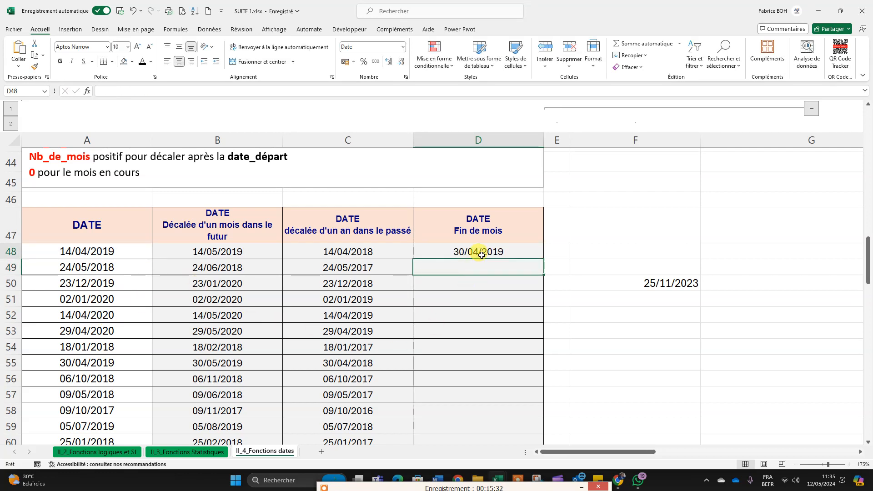
Step: Fill the D48 formula down the end-of-month column to the last row of the table
{"action": "left_click", "coordinate": [481, 255]}
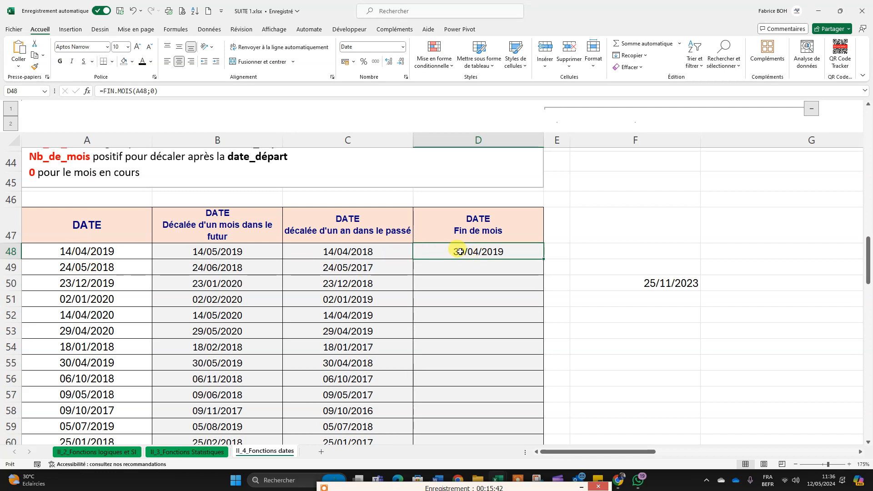
{"action": "double_click", "coordinate": [546, 259]}
{"action": "scroll", "coordinate": [553, 253], "scroll_direction": "down", "scroll_amount": 5}
{"action": "scroll", "coordinate": [555, 251], "scroll_direction": "up", "scroll_amount": 4}
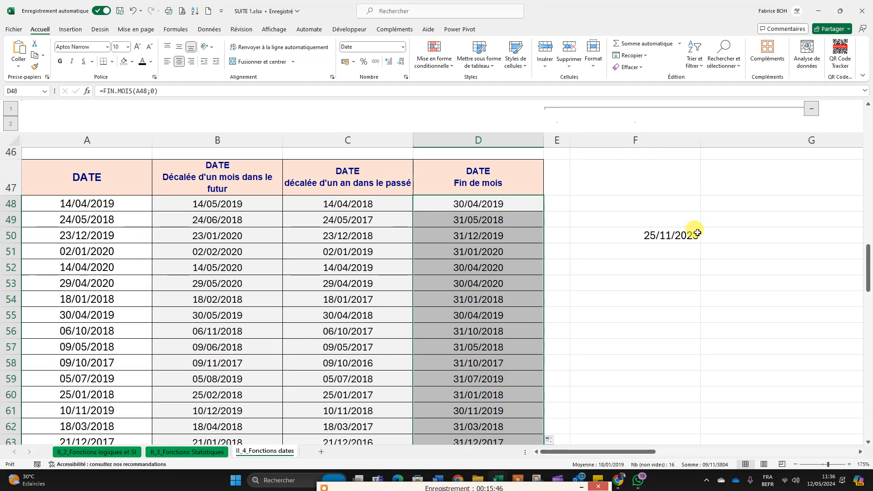
Step: Clear the stray date in F50 beside the exercise table
{"action": "left_click", "coordinate": [664, 234]}
{"action": "key", "text": "BackSpace"}
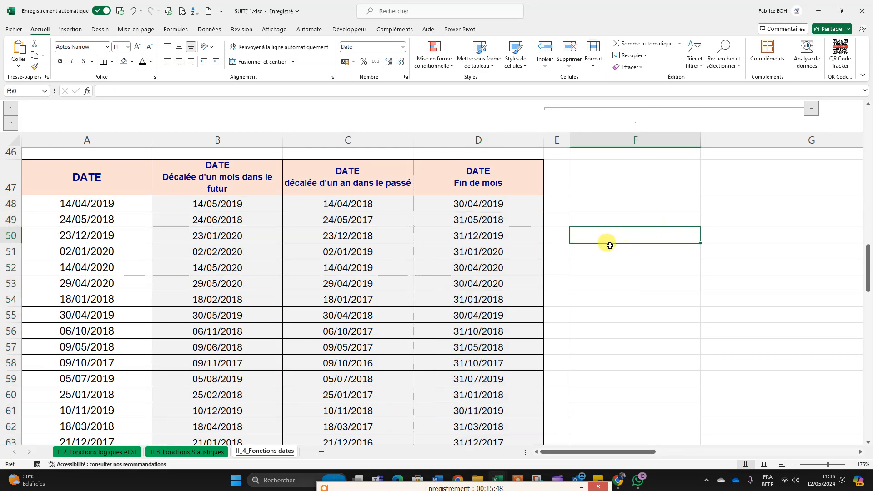
{"action": "key", "text": "Return"}
{"action": "key", "text": "Up"}
{"action": "key", "text": "Up"}
{"action": "key", "text": "Up"}
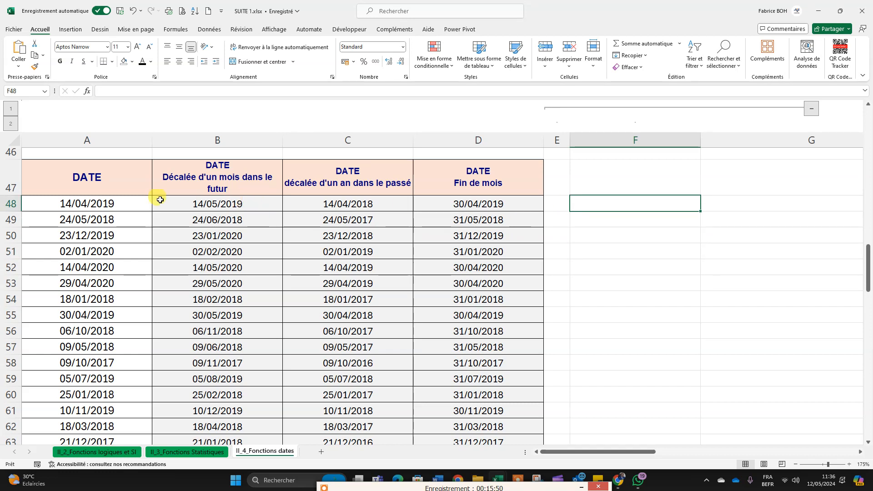
Step: Review the source dates in A48:A63 against the completed columns of the exercise table
{"action": "left_click_drag", "start_coordinate": [125, 200], "coordinate": [108, 443]}
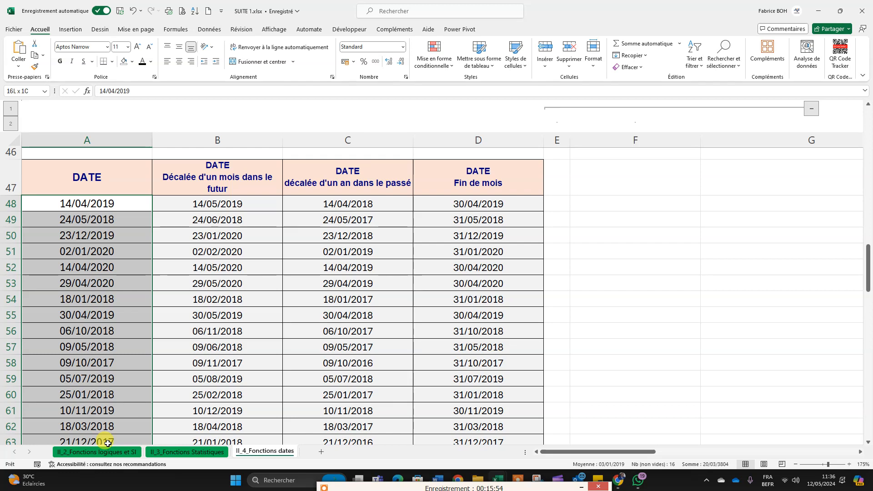
{"action": "scroll", "coordinate": [132, 211], "scroll_direction": "down", "scroll_amount": 2}
{"action": "scroll", "coordinate": [132, 211], "scroll_direction": "up", "scroll_amount": 2}
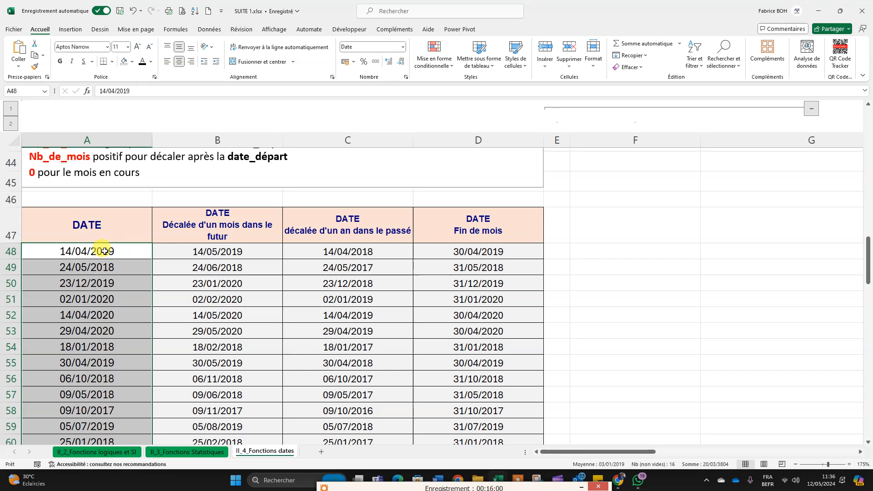
{"action": "left_click", "coordinate": [80, 251]}
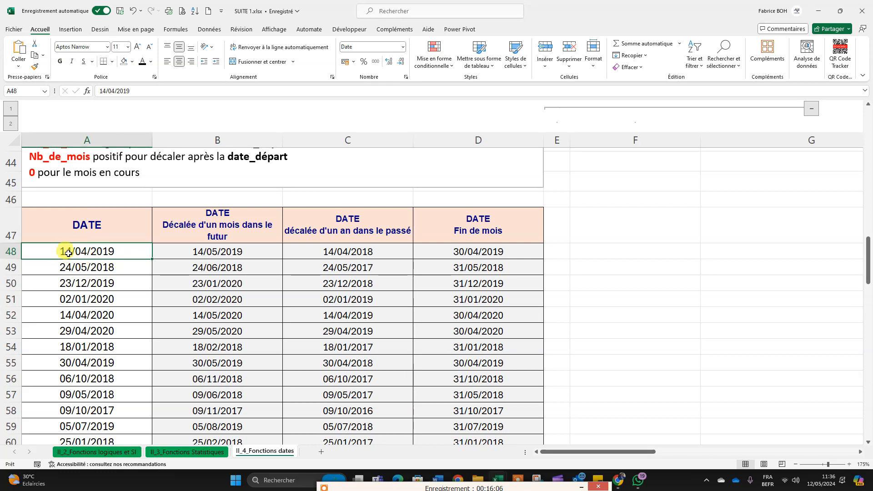
{"action": "left_click", "coordinate": [91, 267]}
{"action": "left_click", "coordinate": [122, 285]}
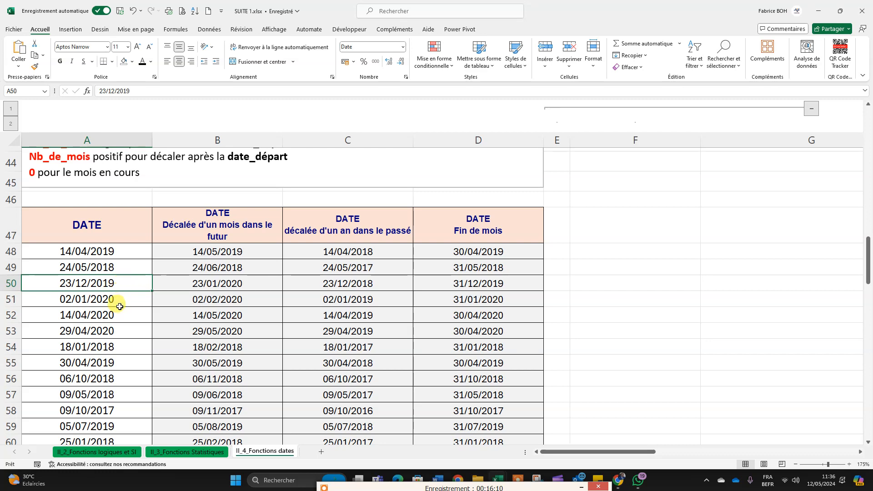
{"action": "left_click", "coordinate": [119, 302]}
{"action": "scroll", "coordinate": [272, 323], "scroll_direction": "down", "scroll_amount": 1}
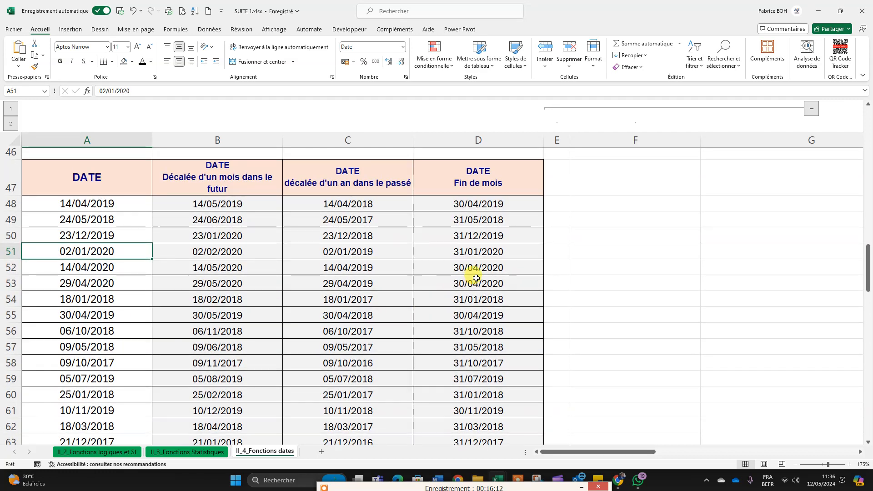
{"action": "scroll", "coordinate": [518, 270], "scroll_direction": "up", "scroll_amount": 2}
Step: Widen column E beside the exercise table to make room for another date column
{"action": "left_click_drag", "start_coordinate": [570, 141], "coordinate": [676, 155]}
{"action": "left_click", "coordinate": [578, 279]}
{"action": "scroll", "coordinate": [582, 273], "scroll_direction": "down", "scroll_amount": 2}
{"action": "left_click", "coordinate": [581, 250]}
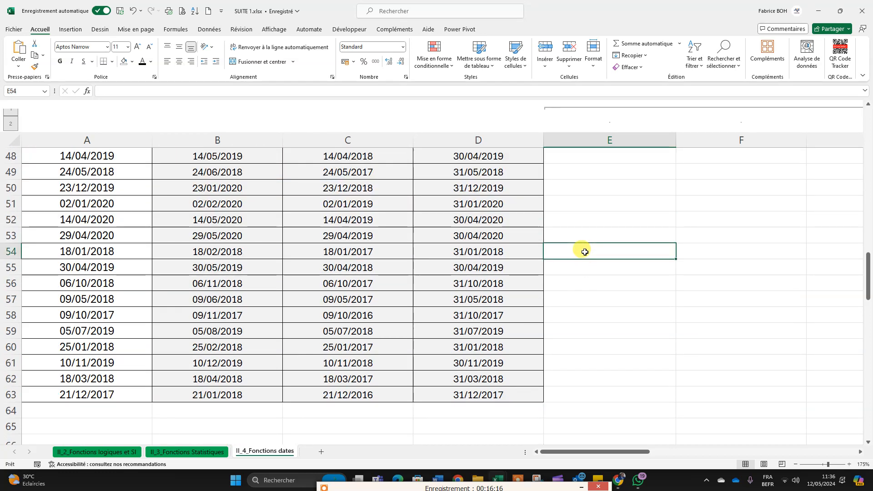
{"action": "scroll", "coordinate": [580, 245], "scroll_direction": "up", "scroll_amount": 3}
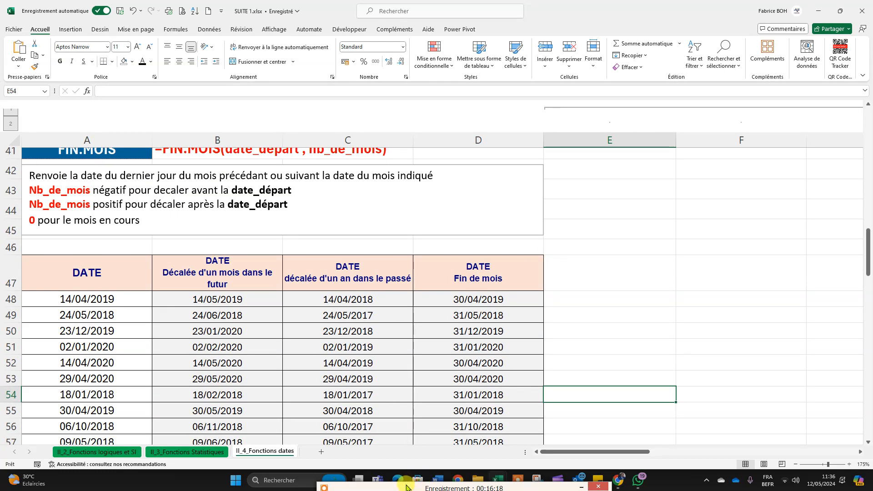
{"action": "left_click_drag", "start_coordinate": [406, 487], "coordinate": [403, 463]}
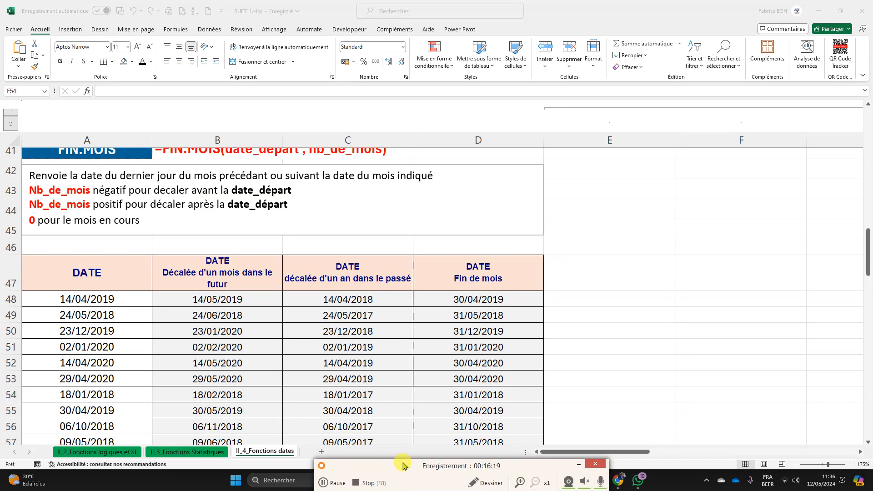
{"action": "left_click", "coordinate": [333, 483]}
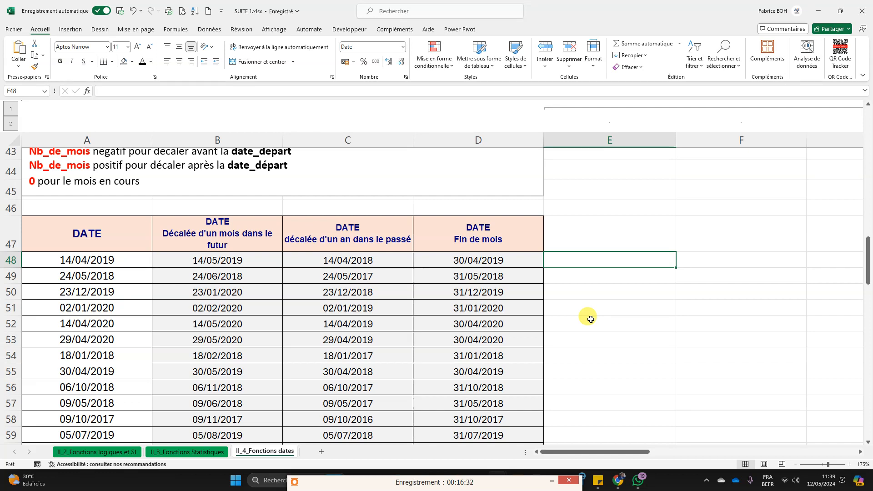
Step: Insert the current date, 12/05/2024, in E47 and apply the Nombre format to show its serial number
{"action": "left_click", "coordinate": [69, 260]}
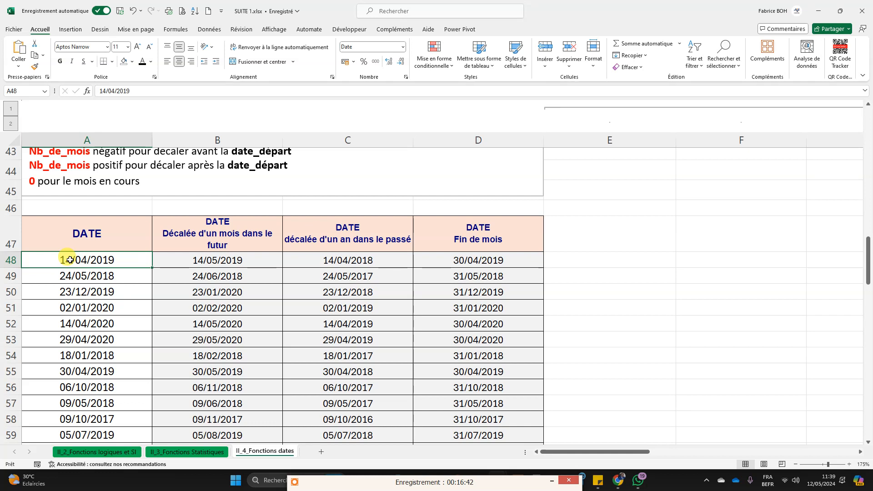
{"action": "left_click", "coordinate": [654, 244]}
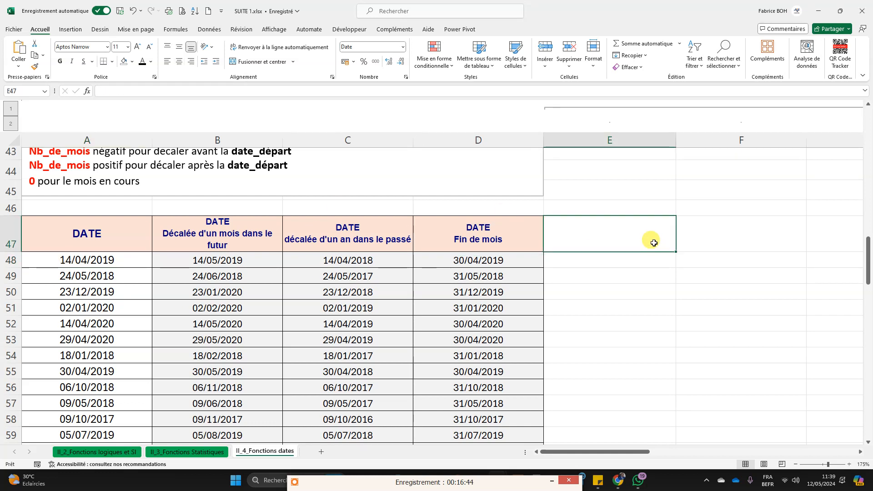
{"action": "key", "text": "ctrl+semicolon"}
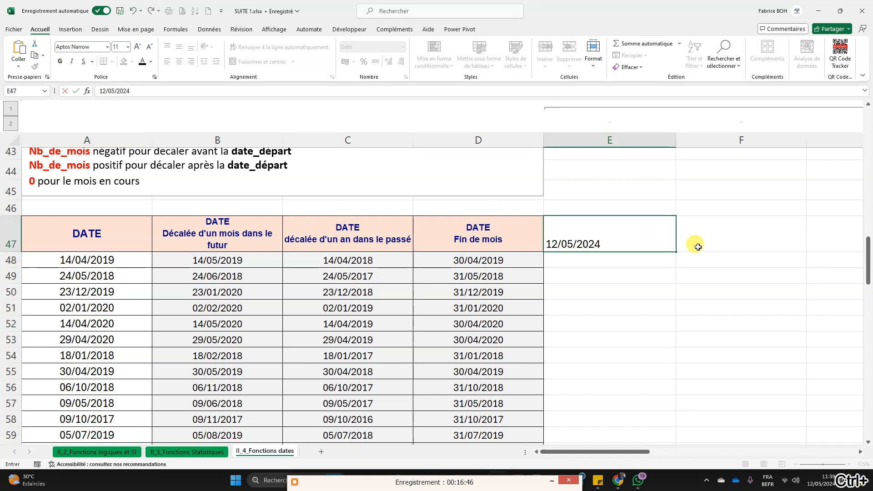
{"action": "left_click", "coordinate": [645, 278]}
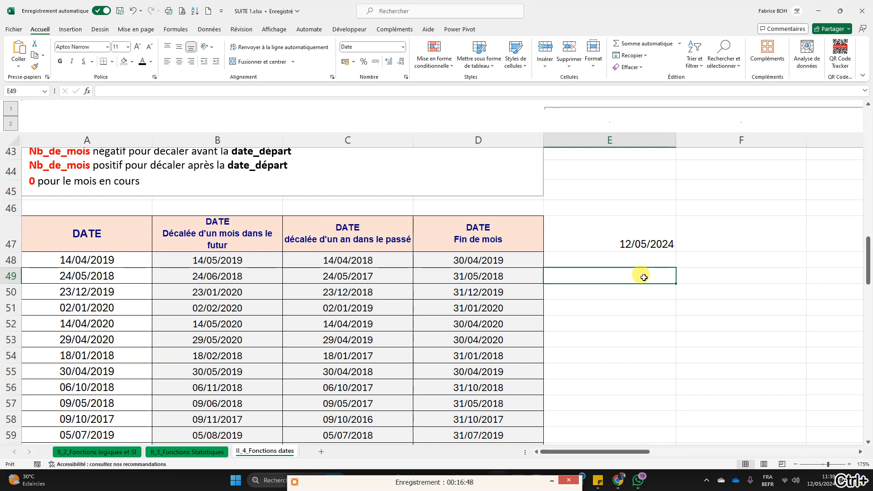
{"action": "left_click", "coordinate": [642, 242]}
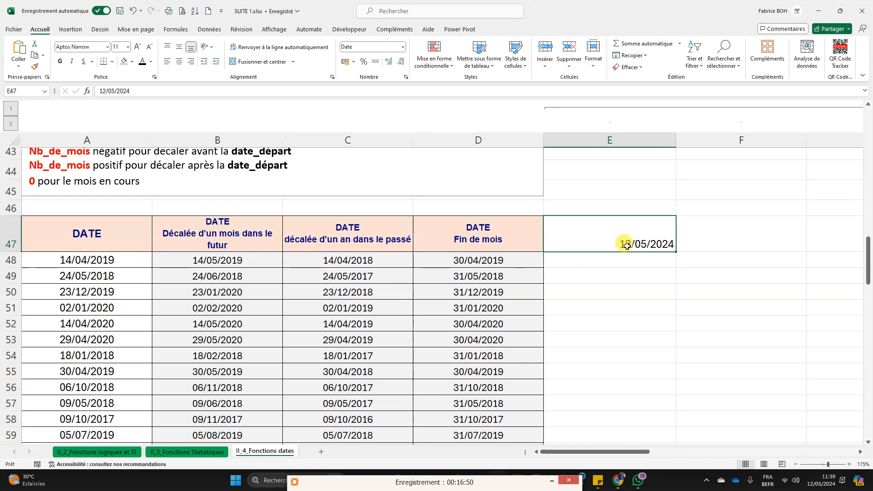
{"action": "left_click", "coordinate": [403, 47]}
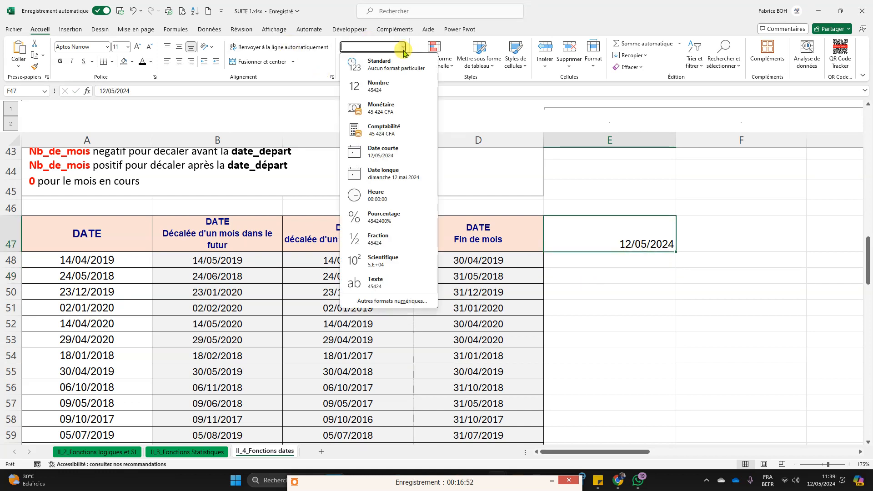
{"action": "left_click", "coordinate": [381, 93]}
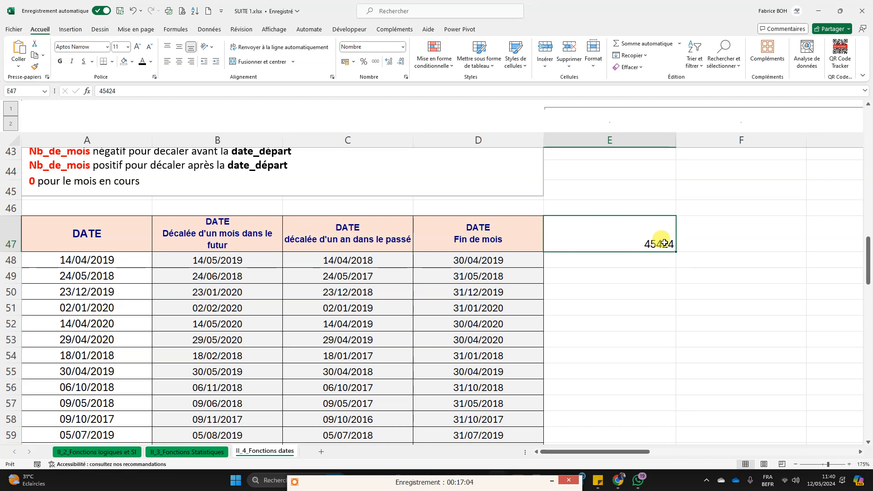
Step: Enter 1 in F47 and apply the Date courte format to compare it with the serial number in E47
{"action": "left_click", "coordinate": [764, 245]}
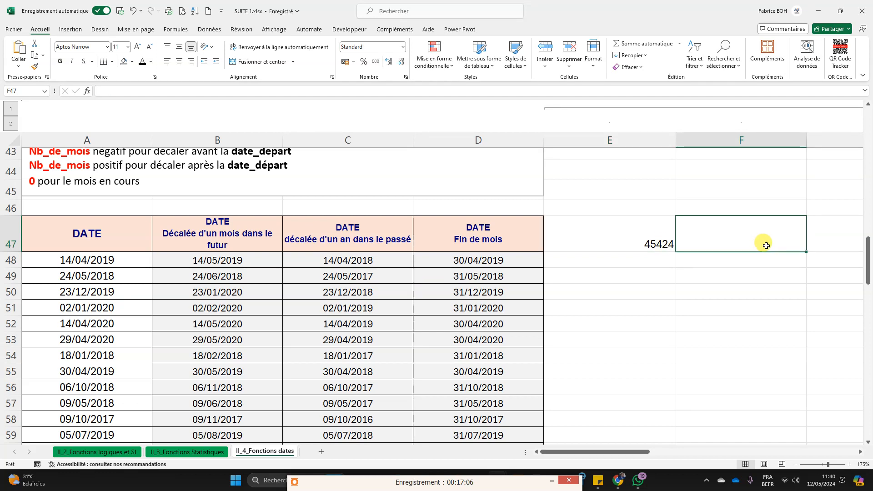
{"action": "type", "text": "1"}
{"action": "key", "text": "Return"}
{"action": "key", "text": "Up"}
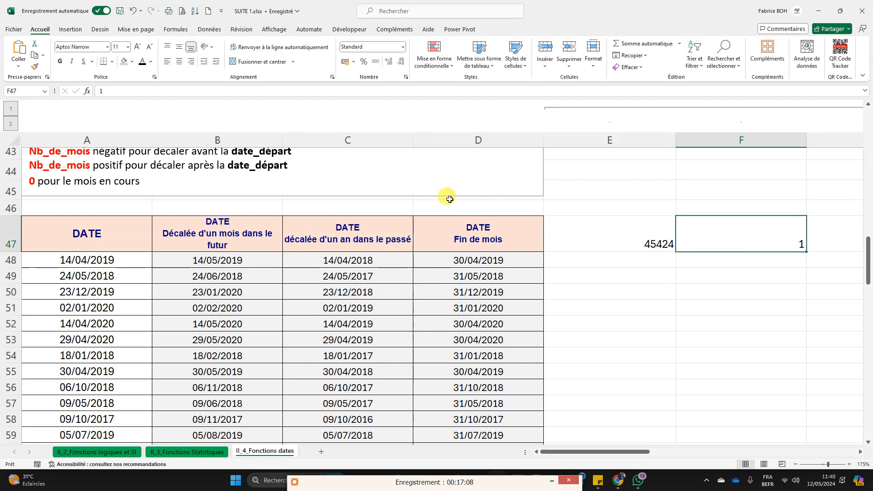
{"action": "left_click", "coordinate": [402, 47]}
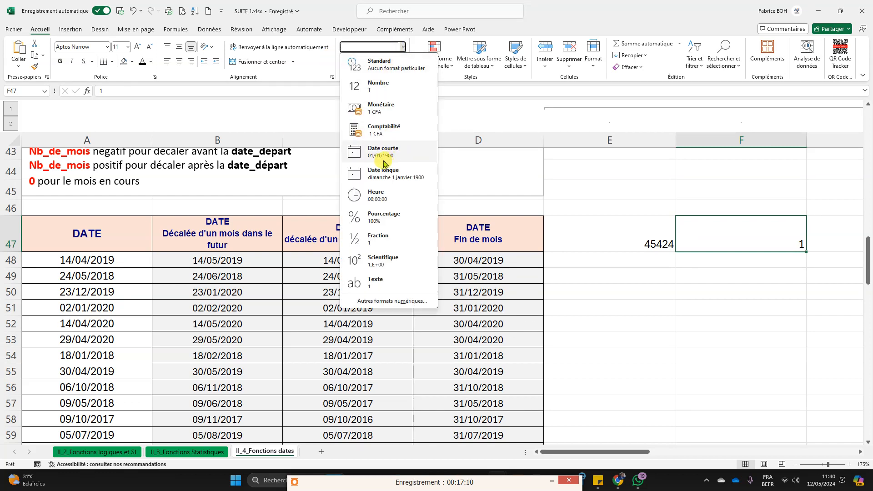
{"action": "left_click", "coordinate": [384, 163]}
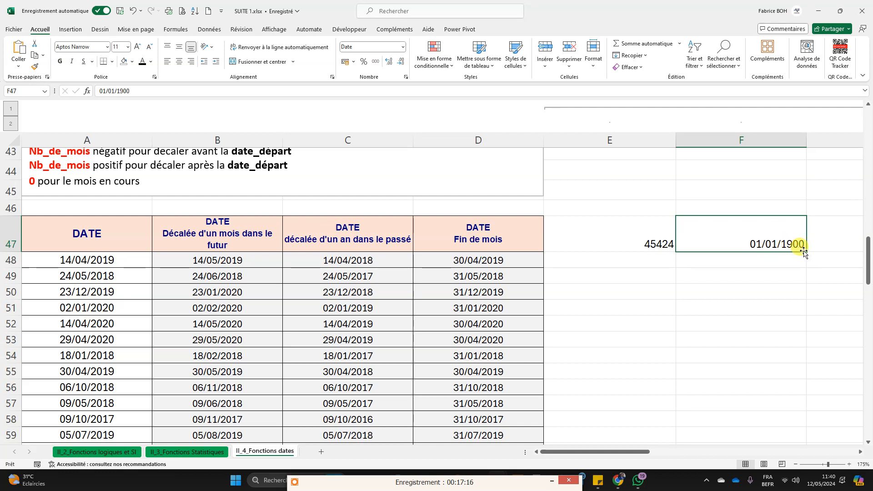
{"action": "left_click", "coordinate": [651, 241]}
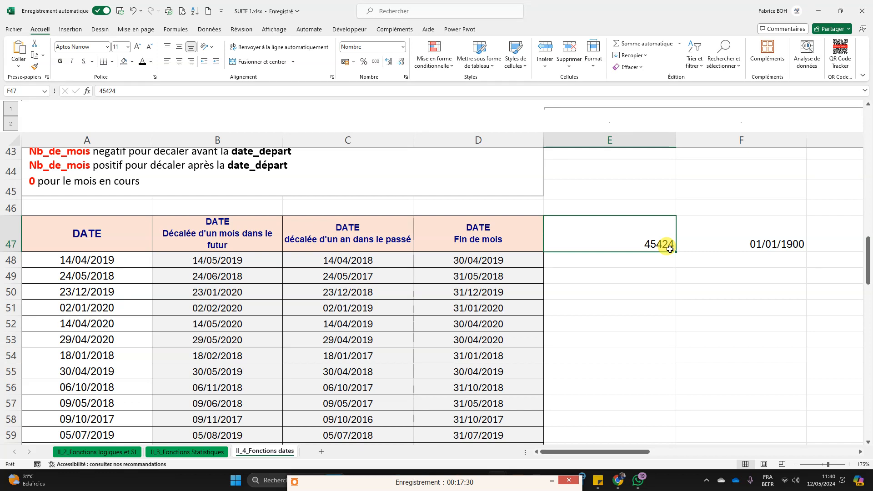
{"action": "left_click", "coordinate": [727, 245]}
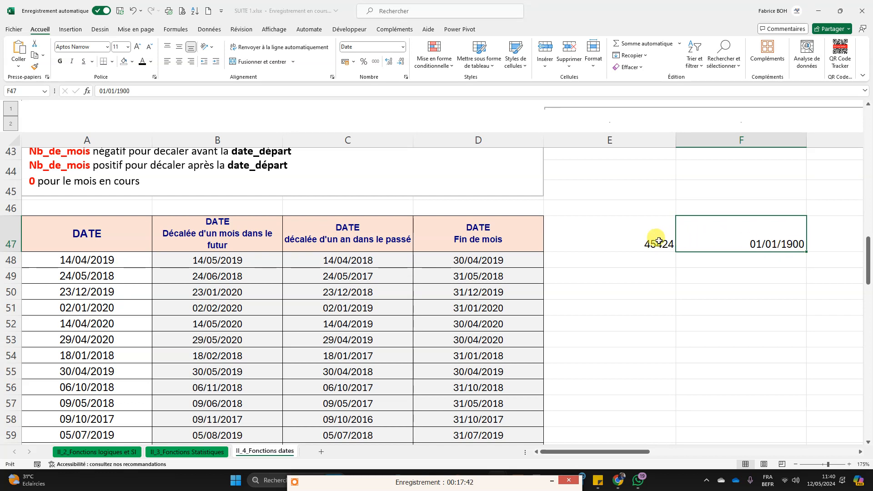
Step: Clear the demonstration values from E47:F47
{"action": "left_click_drag", "start_coordinate": [655, 232], "coordinate": [735, 246]}
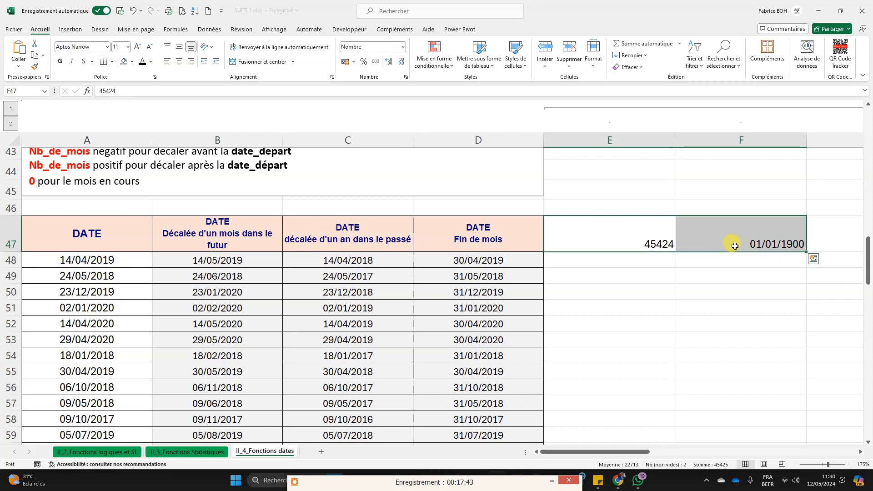
{"action": "key", "text": "Delete"}
{"action": "left_click", "coordinate": [594, 279]}
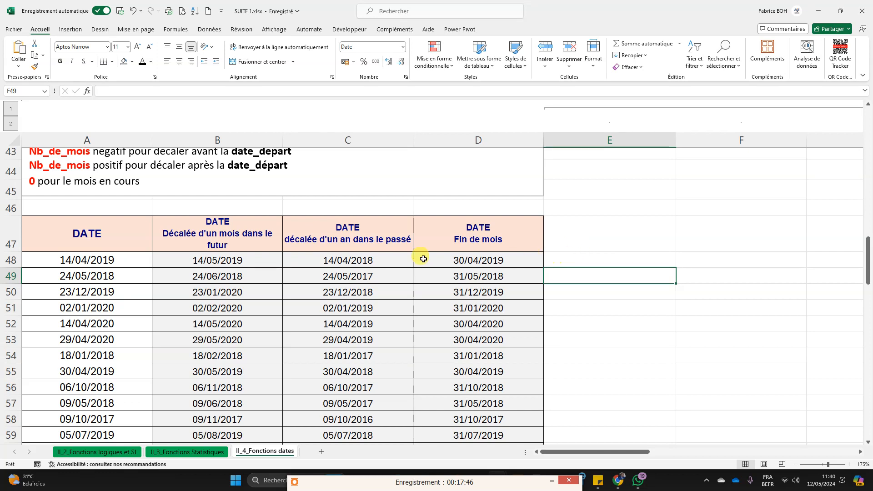
Step: Enter the column heading DEBUT DATE in E47 beside the end-of-month heading
{"action": "left_click", "coordinate": [574, 244]}
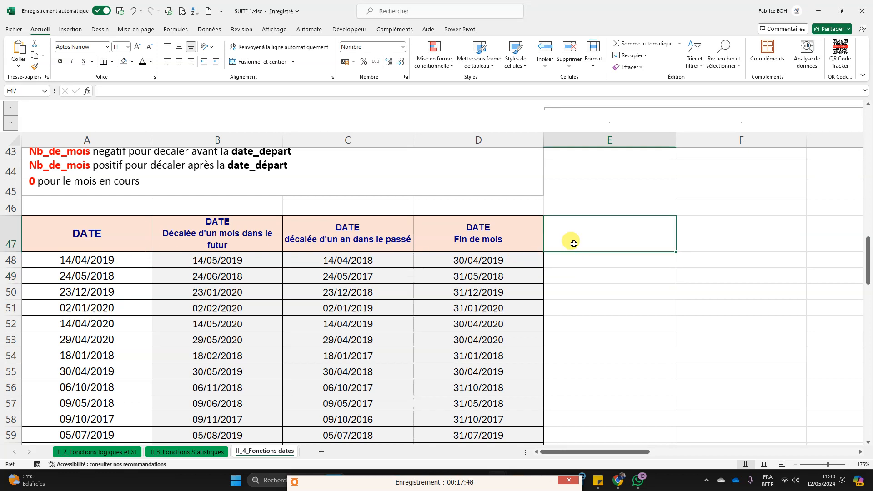
{"action": "type", "text": "DEBUT"}
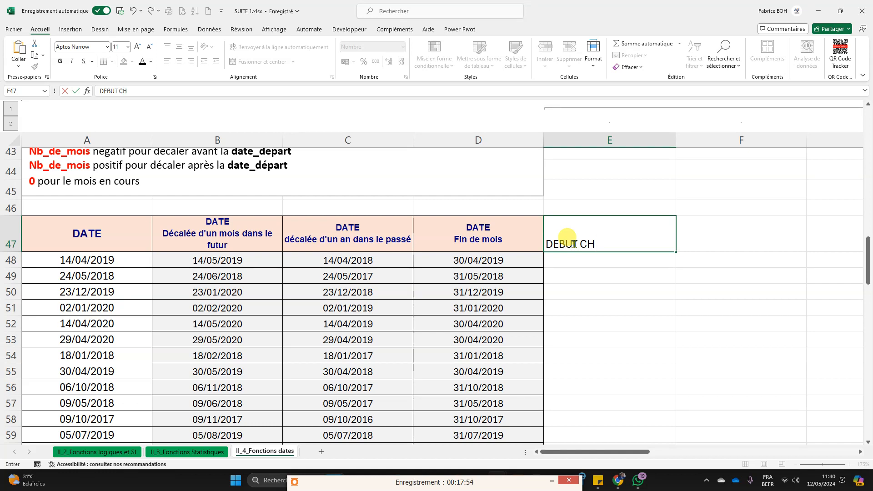
{"action": "type", "text": "DATE"}
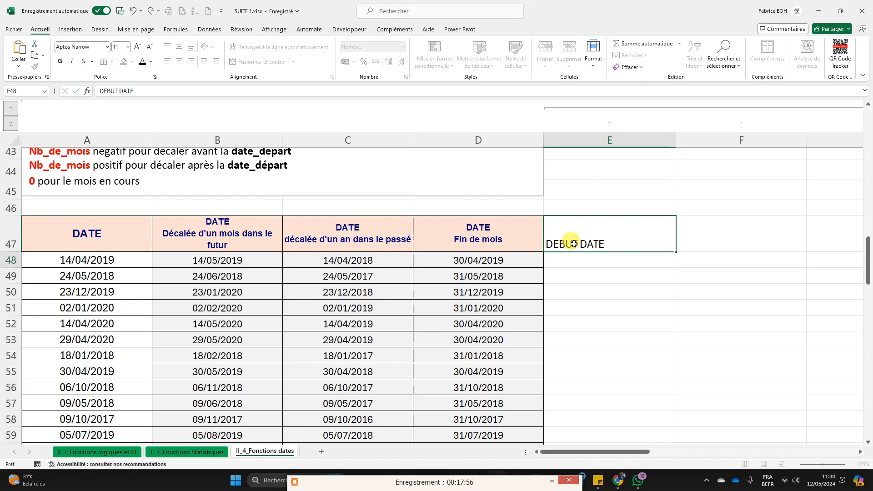
{"action": "key", "text": "Return"}
Step: Copy the formatting of the end-of-month heading in D47 onto the DEBUT DATE heading in E47
{"action": "scroll", "coordinate": [381, 290], "scroll_direction": "down", "scroll_amount": 1}
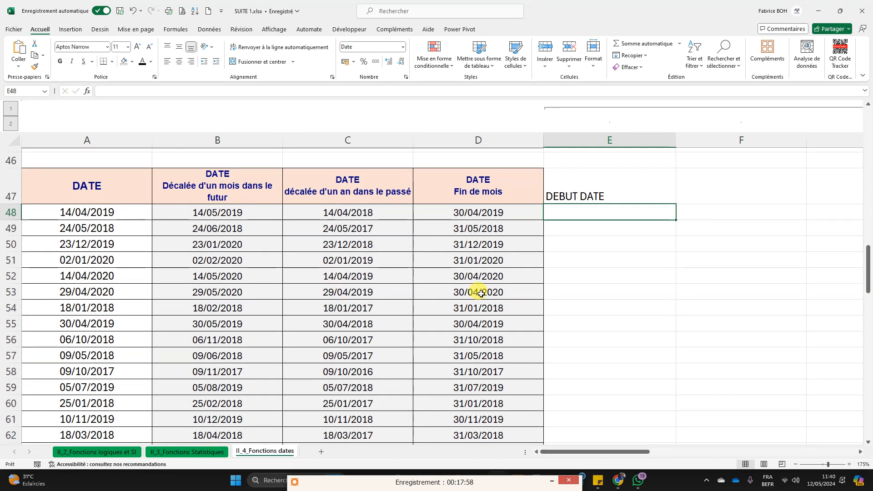
{"action": "left_click", "coordinate": [506, 182]}
{"action": "left_click", "coordinate": [31, 68]}
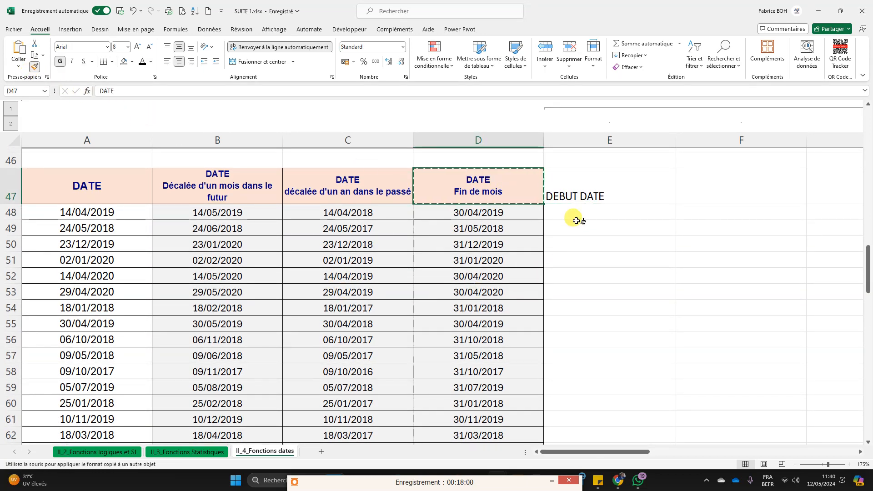
{"action": "left_click", "coordinate": [614, 185]}
Step: Apply all borders to the empty cells E48:E63 under the DEBUT DATE heading
{"action": "left_click", "coordinate": [617, 214]}
{"action": "left_click_drag", "start_coordinate": [617, 214], "coordinate": [643, 389]}
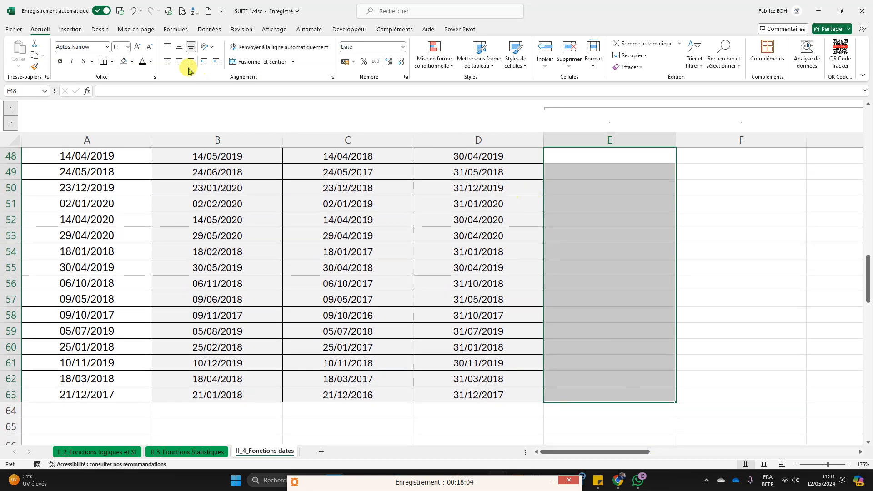
{"action": "left_click", "coordinate": [113, 64]}
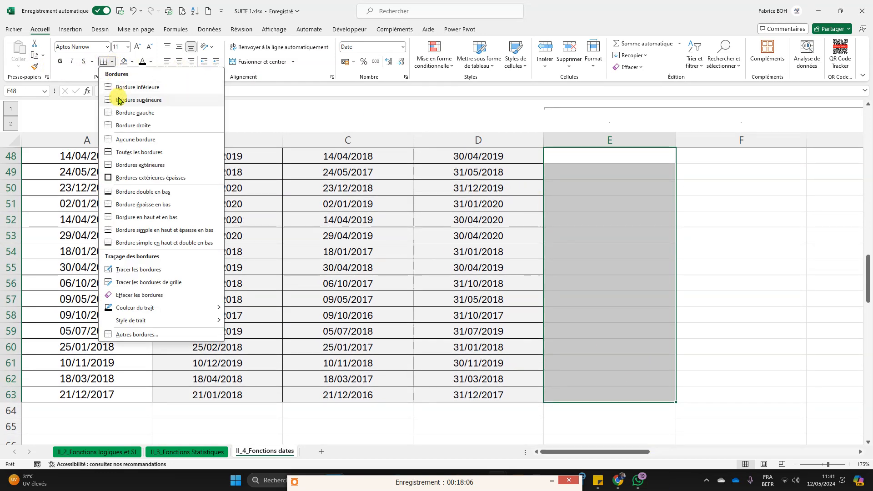
{"action": "left_click", "coordinate": [127, 151]}
{"action": "left_click", "coordinate": [656, 253]}
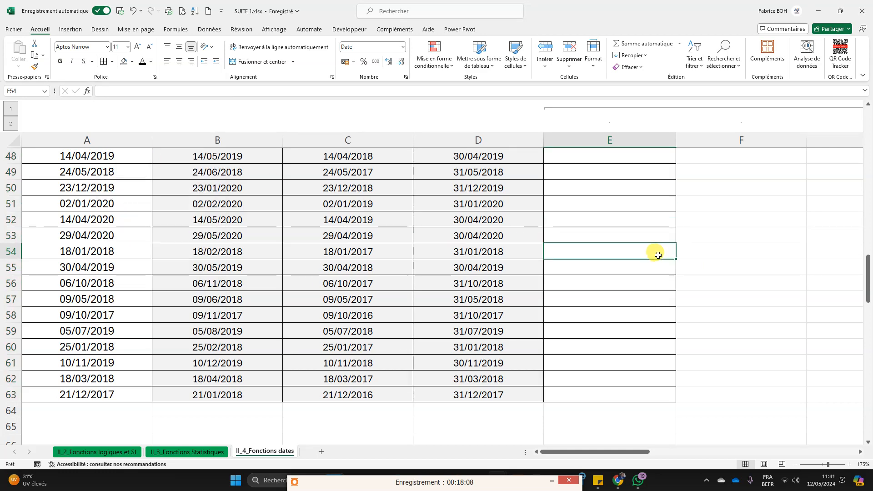
{"action": "scroll", "coordinate": [645, 265], "scroll_direction": "up", "scroll_amount": 3}
{"action": "scroll", "coordinate": [596, 325], "scroll_direction": "down", "scroll_amount": 1}
{"action": "left_click", "coordinate": [600, 278]}
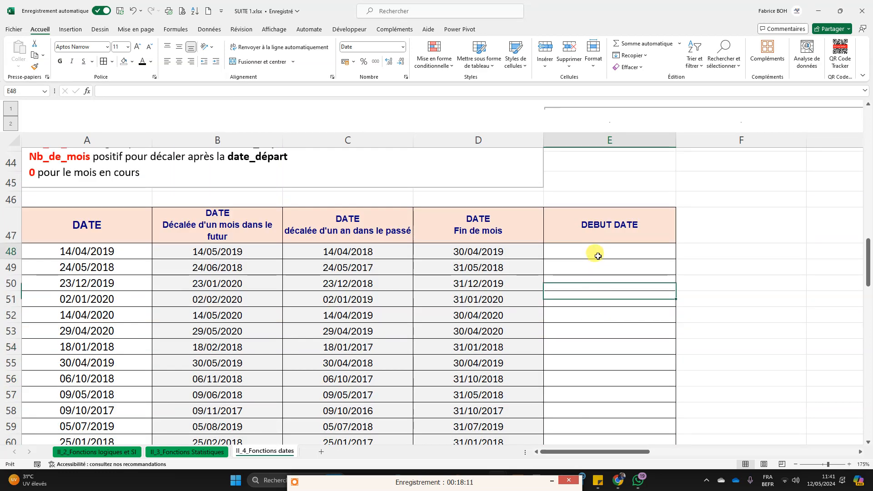
Step: Enter the formula =FIN.MOIS(A48;-1)+1 in E48 to compute the first day of the month of the date in A48
{"action": "left_click", "coordinate": [596, 252]}
{"action": "type", "text": "+"}
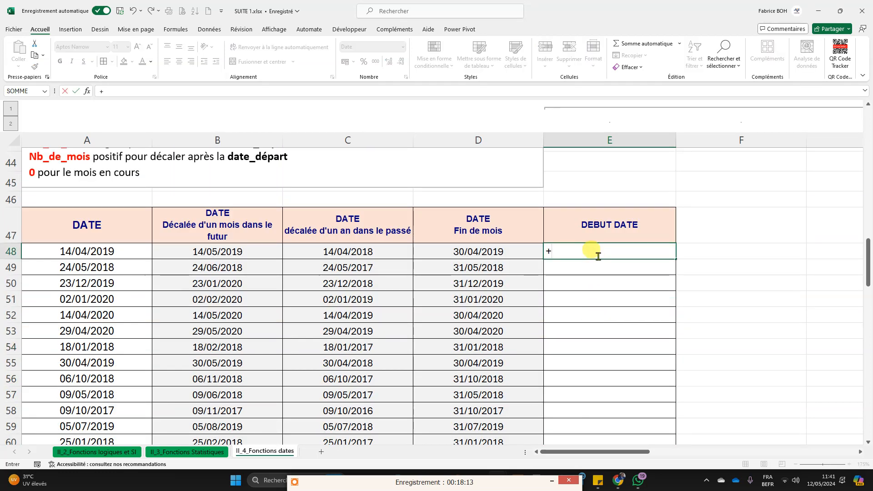
{"action": "key", "text": "BackSpace"}
{"action": "type", "text": "="}
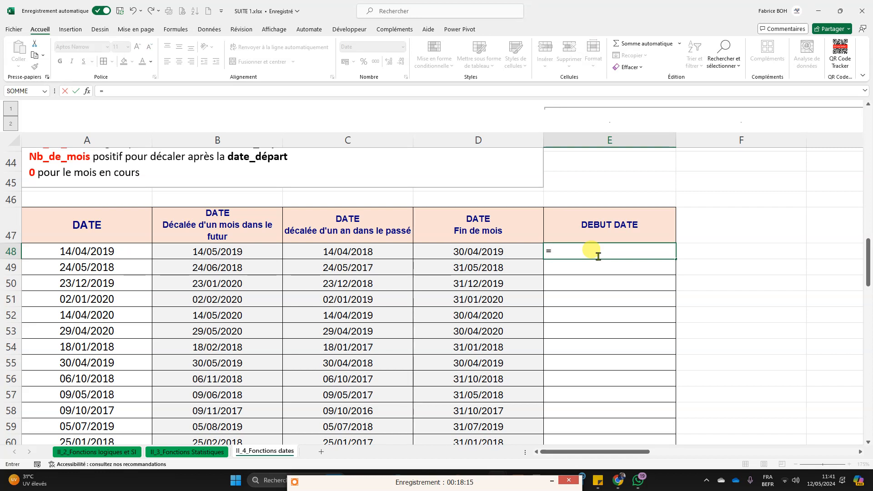
{"action": "type", "text": "fin"}
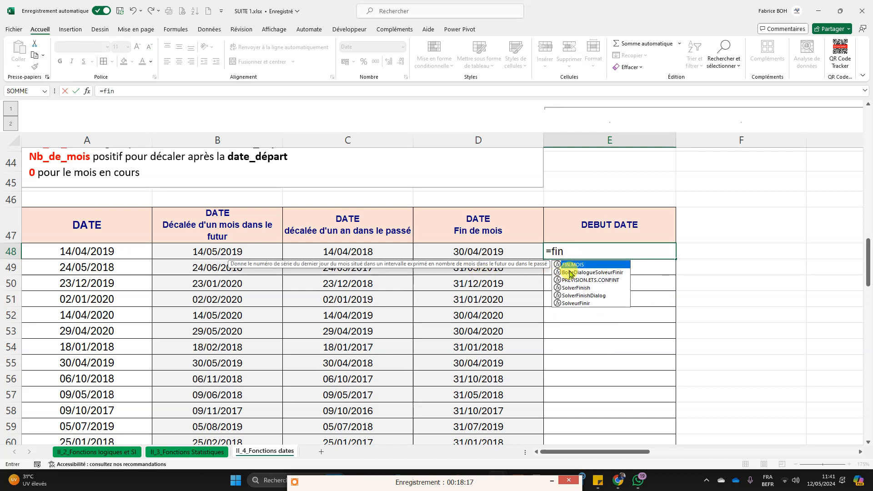
{"action": "double_click", "coordinate": [573, 264]}
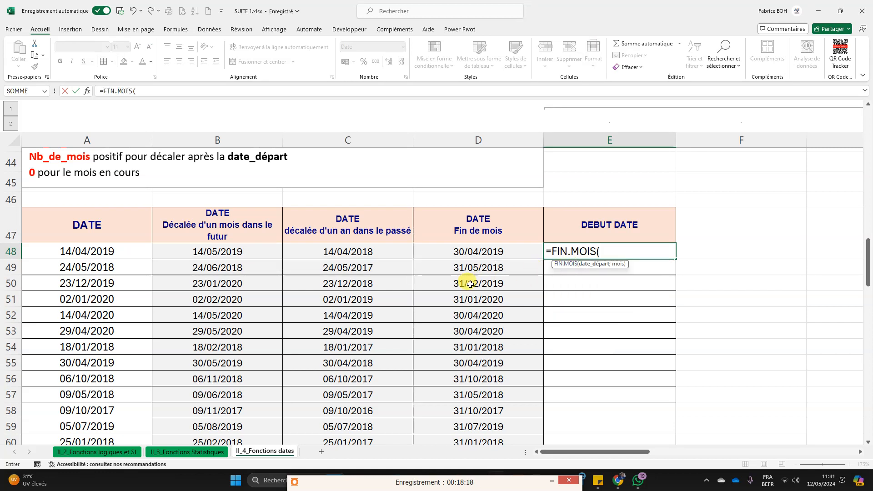
{"action": "left_click", "coordinate": [87, 248]}
{"action": "type", "text": ";-1"}
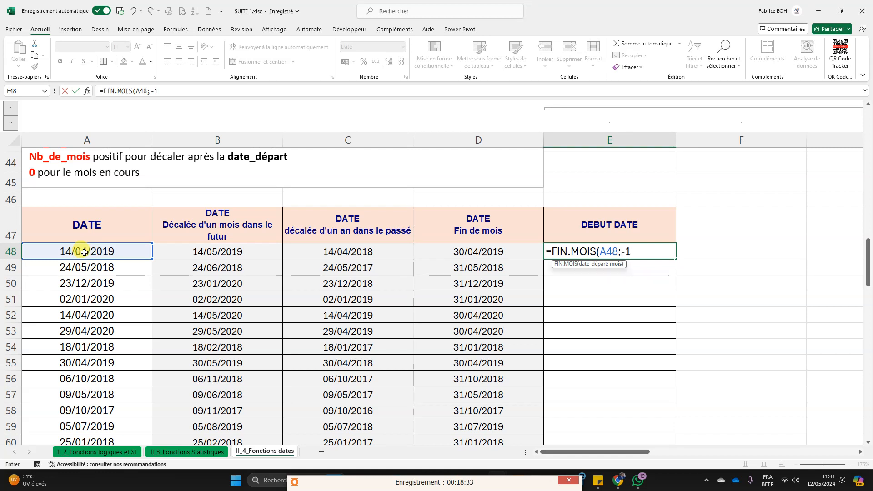
{"action": "type", "text": ")+1"}
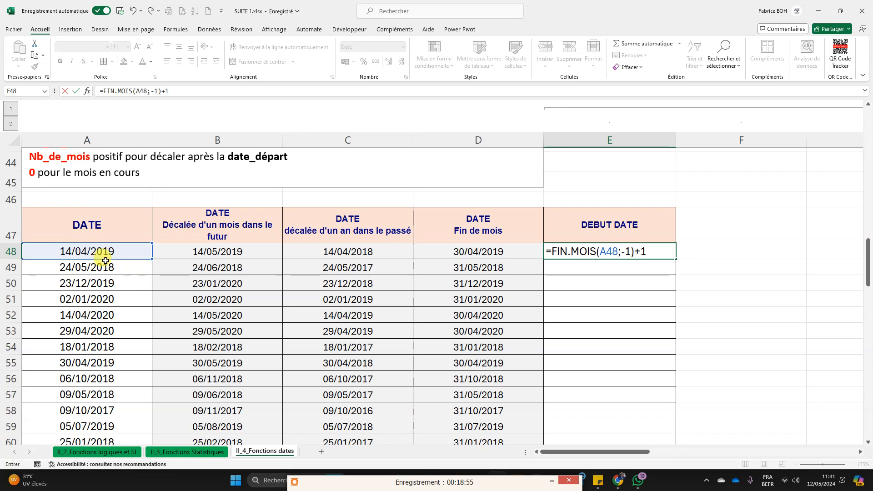
{"action": "key", "text": "Return"}
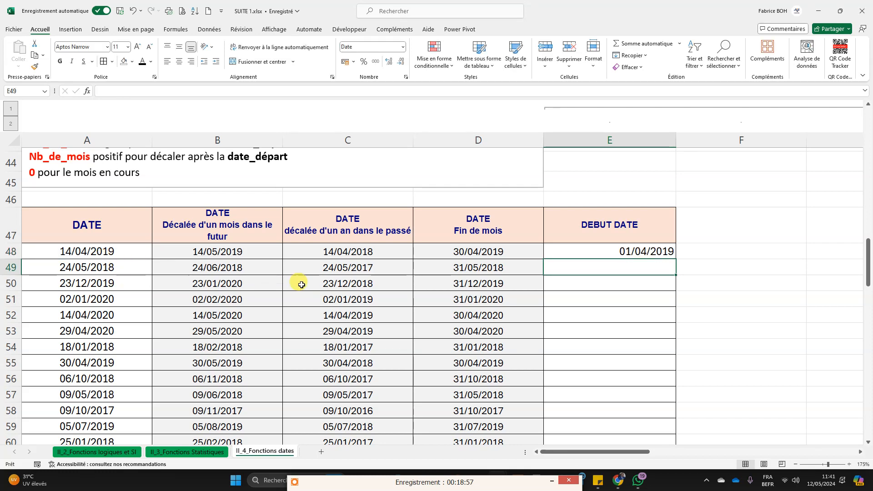
Step: Fill the E48 start-of-month formula down the DEBUT DATE column through E63
{"action": "left_click", "coordinate": [642, 253]}
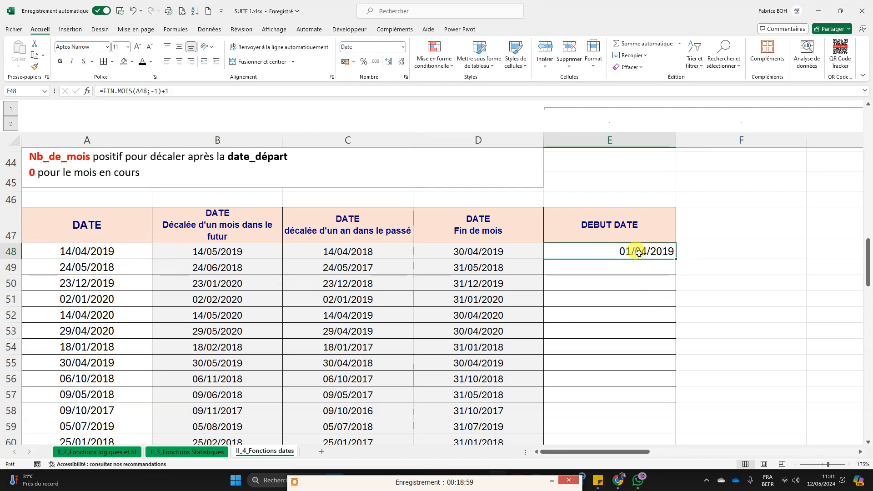
{"action": "scroll", "coordinate": [651, 254], "scroll_direction": "down", "scroll_amount": 1}
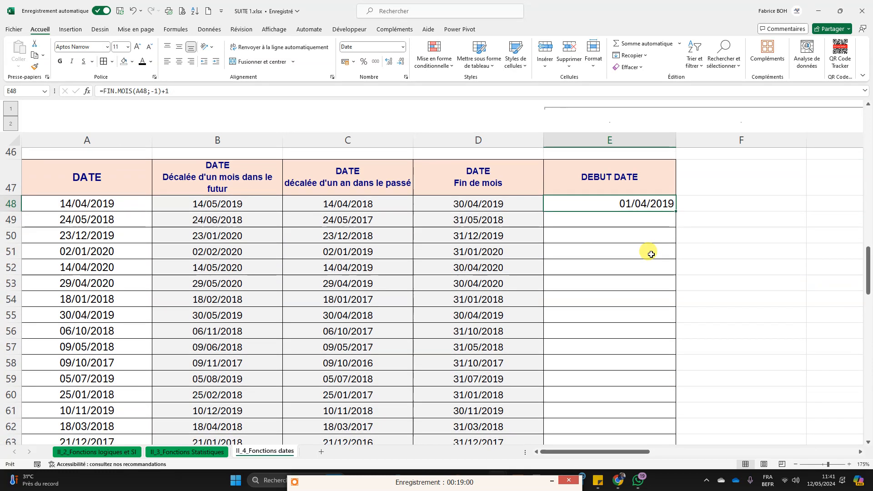
{"action": "left_click", "coordinate": [54, 205]}
{"action": "left_click", "coordinate": [610, 208]}
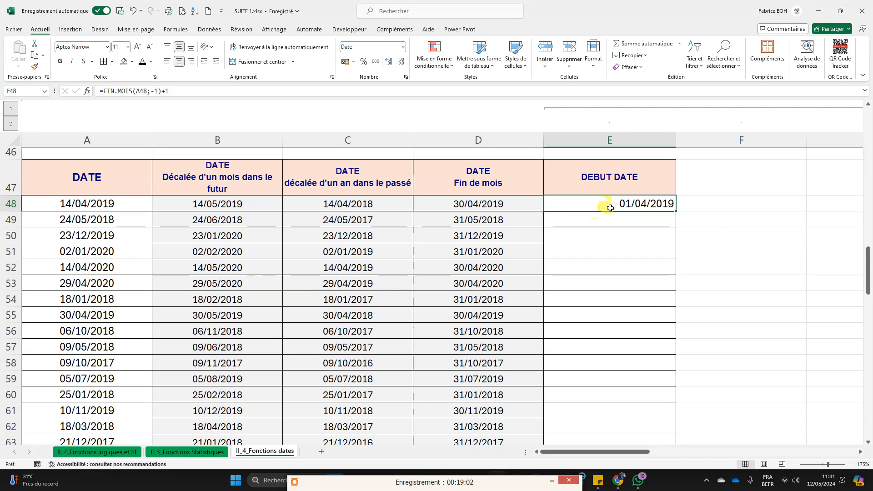
{"action": "double_click", "coordinate": [676, 211]}
{"action": "left_click", "coordinate": [754, 263]}
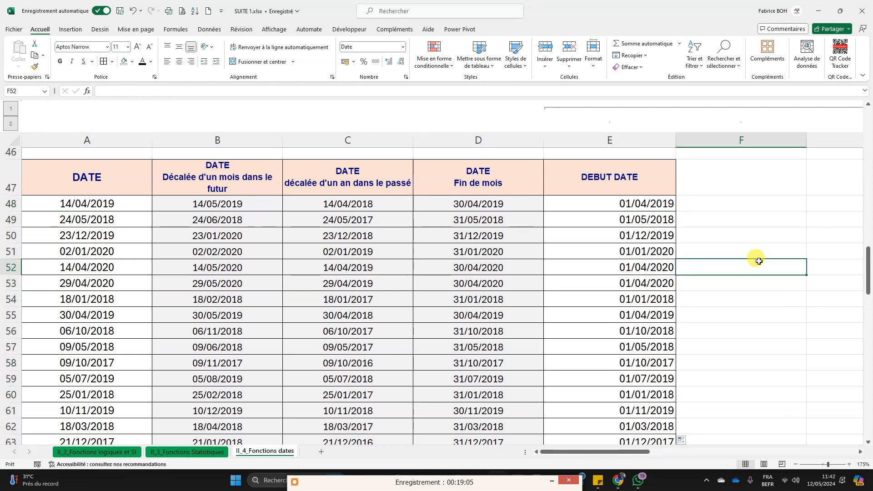
{"action": "scroll", "coordinate": [755, 260], "scroll_direction": "down", "scroll_amount": 3}
{"action": "scroll", "coordinate": [755, 256], "scroll_direction": "up", "scroll_amount": 2}
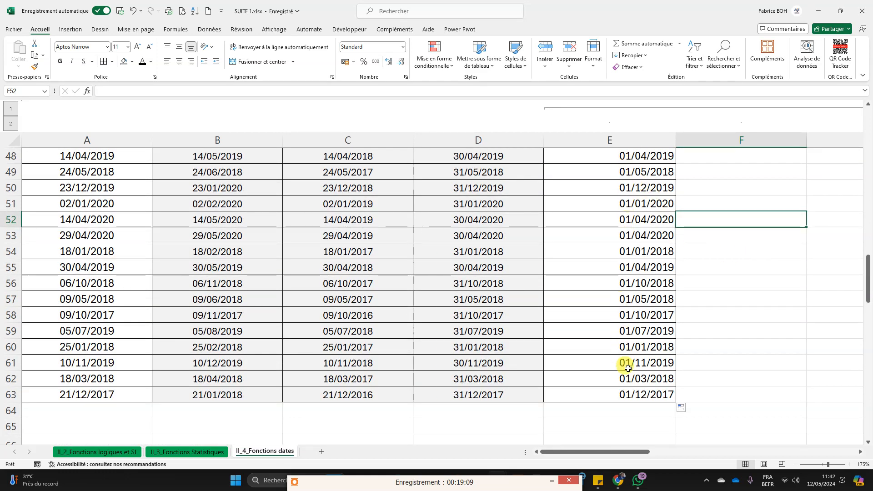
{"action": "scroll", "coordinate": [686, 280], "scroll_direction": "up", "scroll_amount": 2}
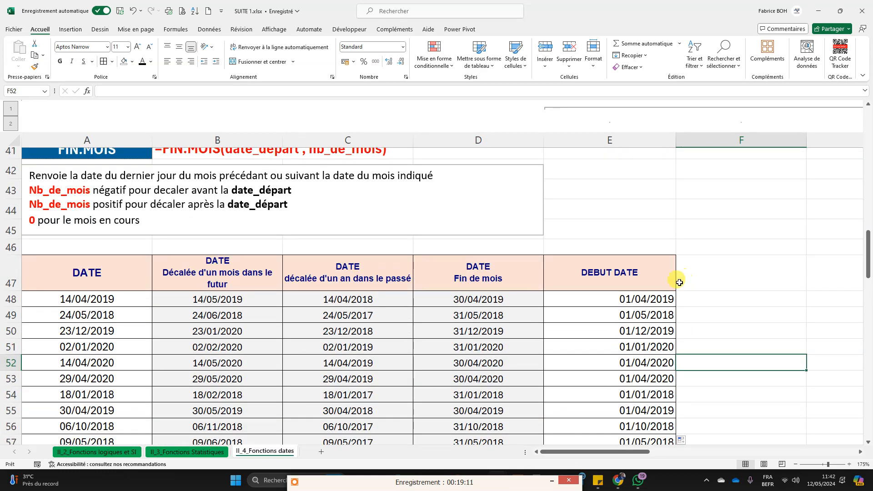
{"action": "scroll", "coordinate": [677, 280], "scroll_direction": "down", "scroll_amount": 2}
{"action": "left_click", "coordinate": [649, 283]}
{"action": "scroll", "coordinate": [591, 299], "scroll_direction": "up", "scroll_amount": 1}
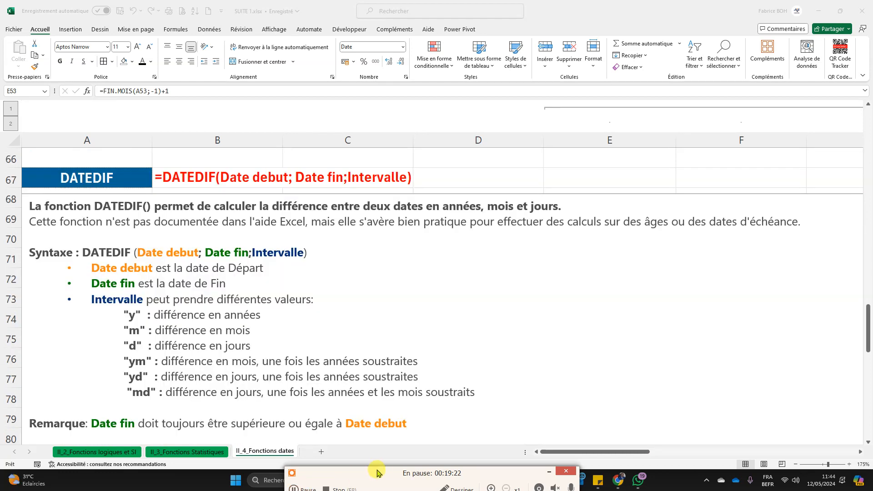
{"action": "left_click_drag", "start_coordinate": [373, 475], "coordinate": [351, 483]}
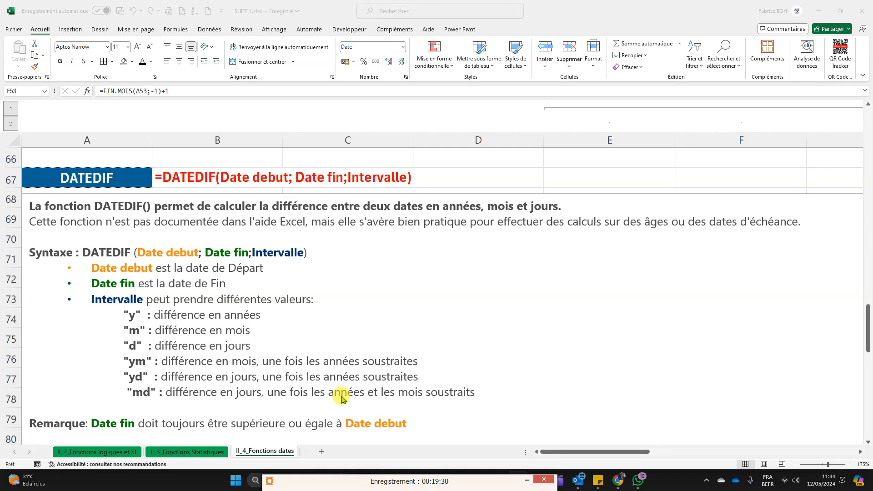
Step: Start a formula in E66 above the DATEDIF section with =date to list the matching function suggestions
{"action": "scroll", "coordinate": [563, 166], "scroll_direction": "up", "scroll_amount": 1}
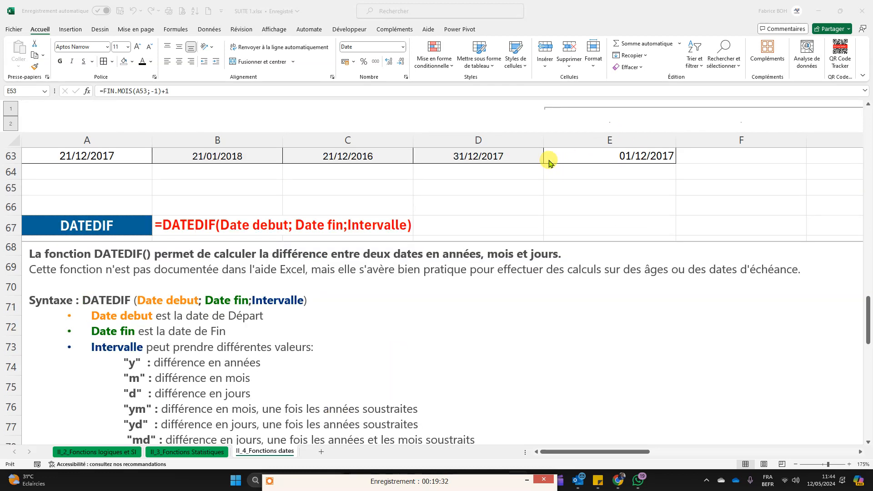
{"action": "left_click", "coordinate": [589, 206]}
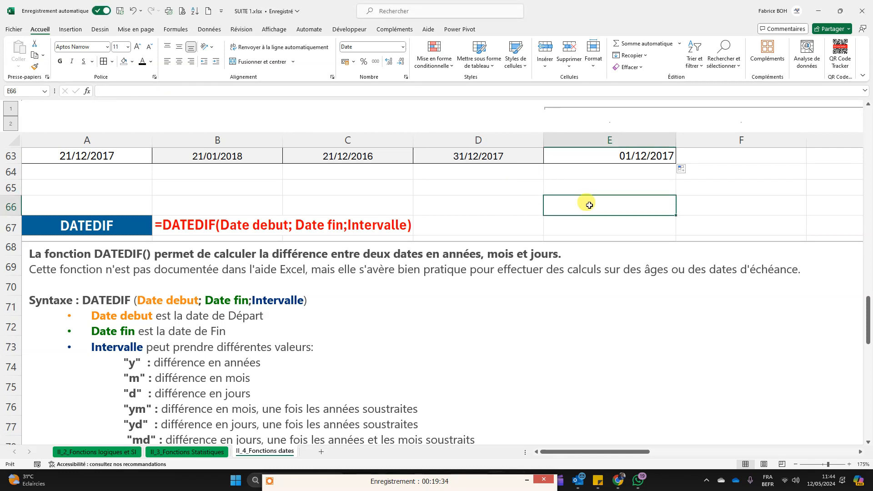
{"action": "type", "text": "="}
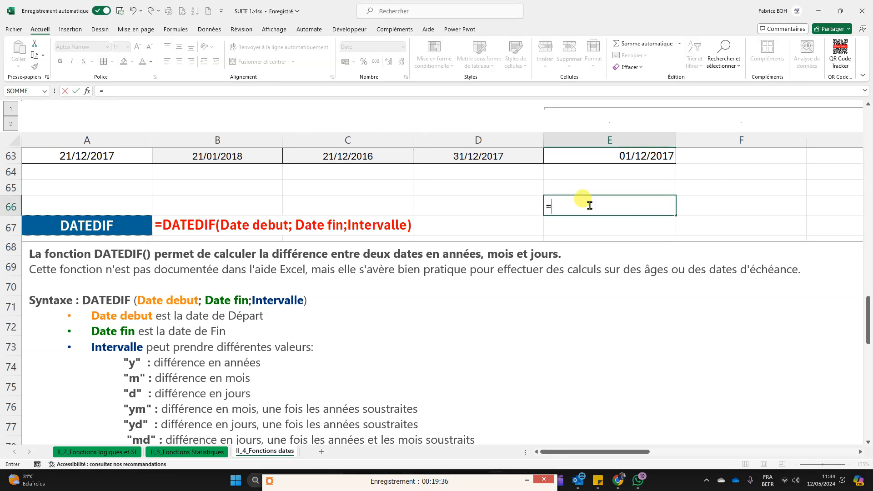
{"action": "type", "text": "deta"}
{"action": "key", "text": "BackSpace"}
{"action": "key", "text": "BackSpace"}
{"action": "key", "text": "BackSpace"}
{"action": "type", "text": "ate"}
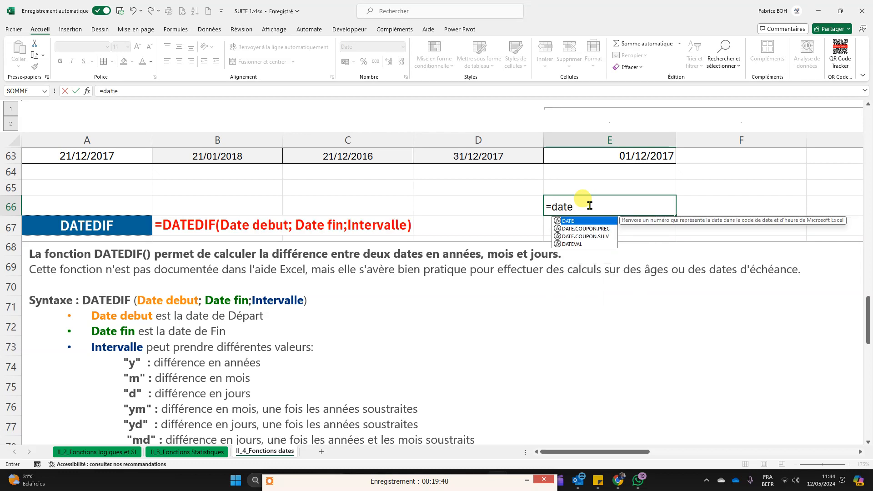
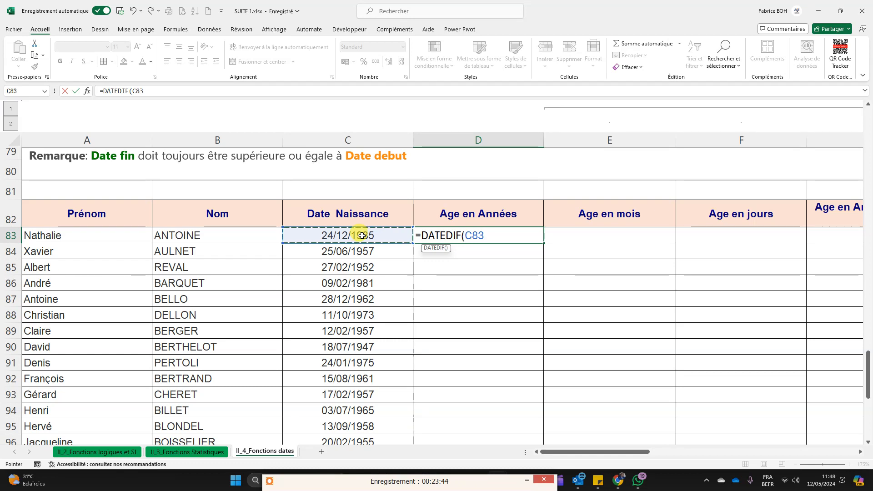
Step: Complete the age formula in D83 as =DATEDIF(C83;AUJOURDHUI();"y") to compute the age in years
{"action": "type", "text": ";"}
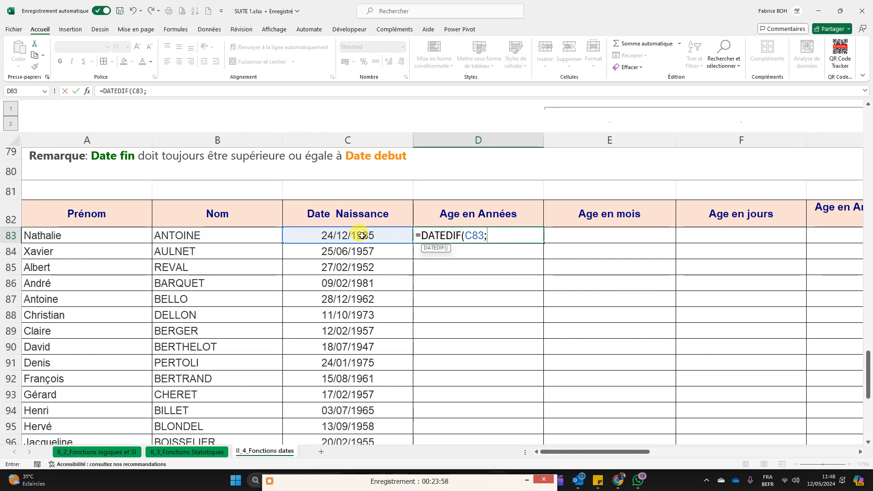
{"action": "type", "text": "aujo"}
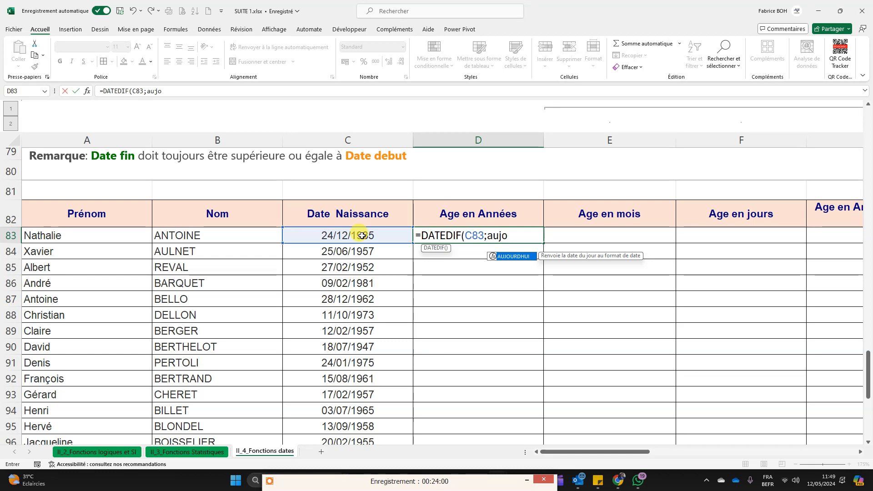
{"action": "key", "text": "Tab"}
{"action": "type", "text": ")"}
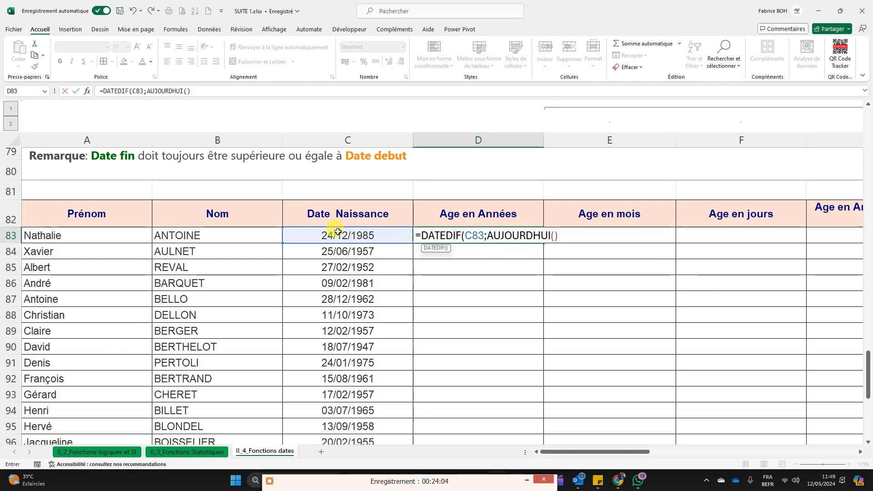
{"action": "left_click_drag", "start_coordinate": [465, 236], "coordinate": [564, 235]}
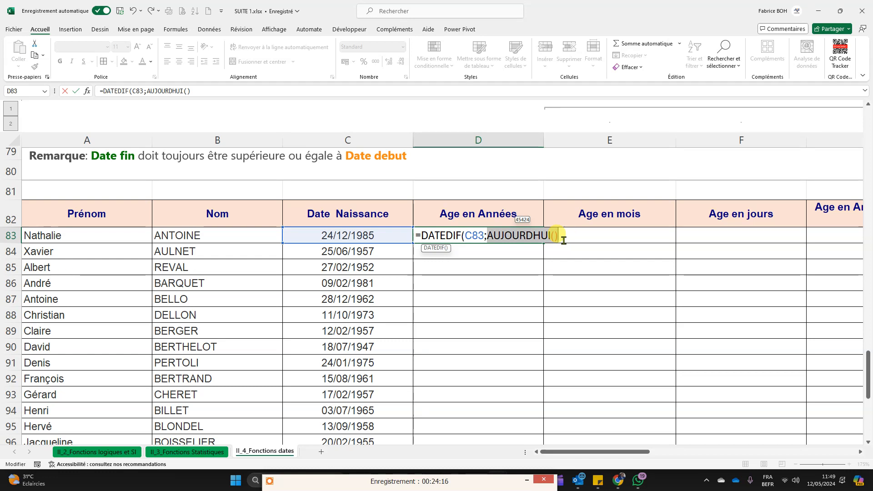
{"action": "left_click", "coordinate": [563, 240]}
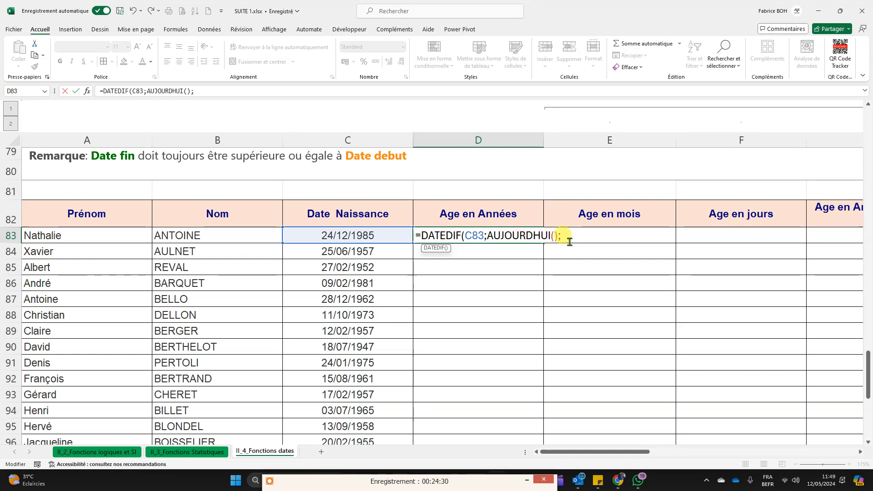
{"action": "type", "text": "\""}
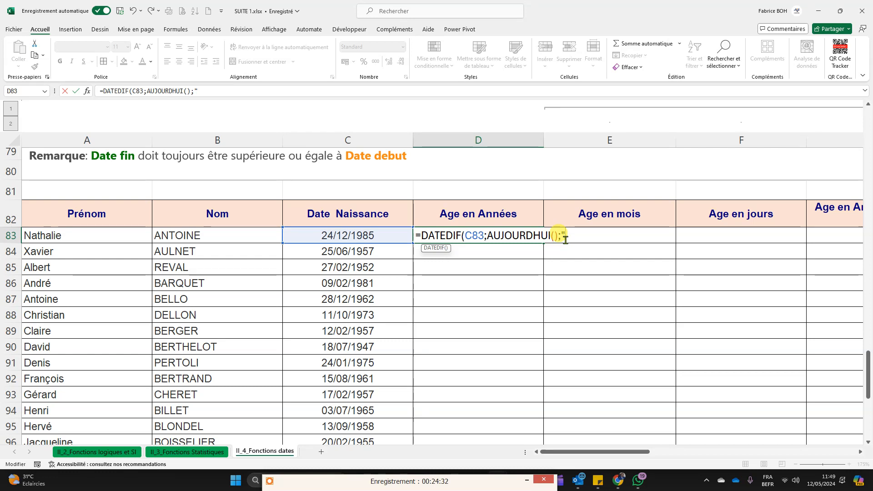
{"action": "type", "text": "y\")"}
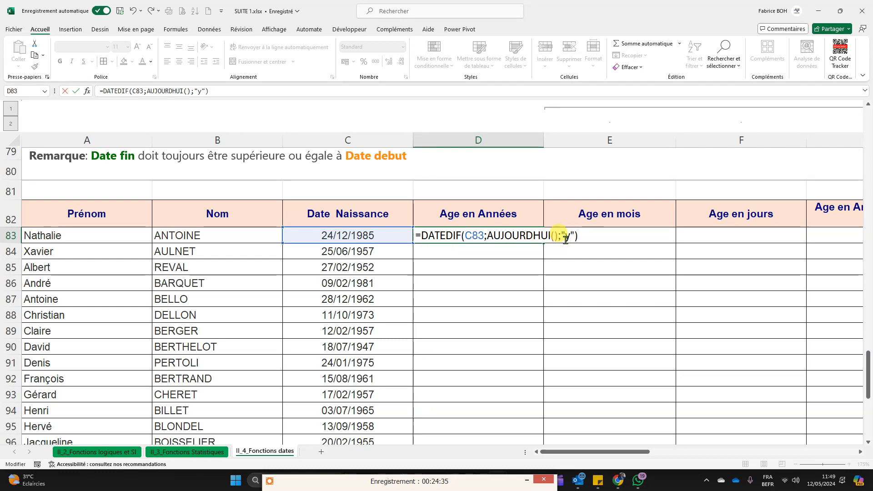
{"action": "key", "text": "Return"}
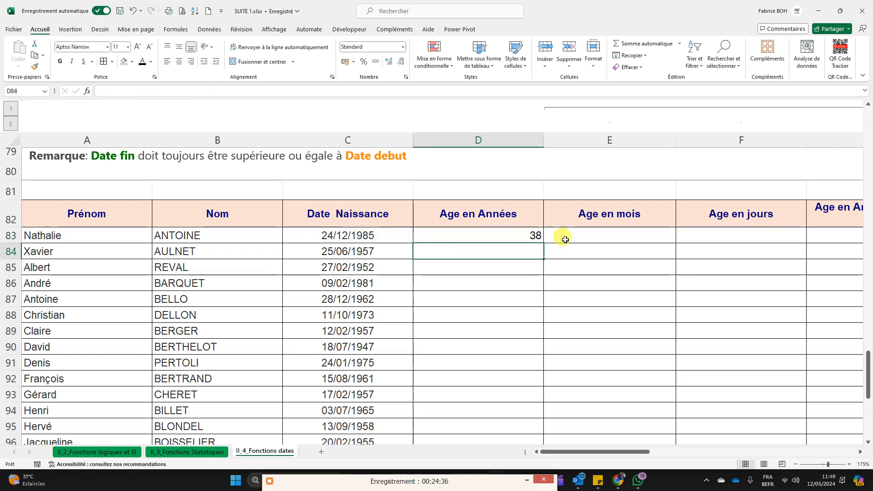
Step: Fill the D83 DATEDIF formula down the whole Age en Années column
{"action": "left_click", "coordinate": [536, 236]}
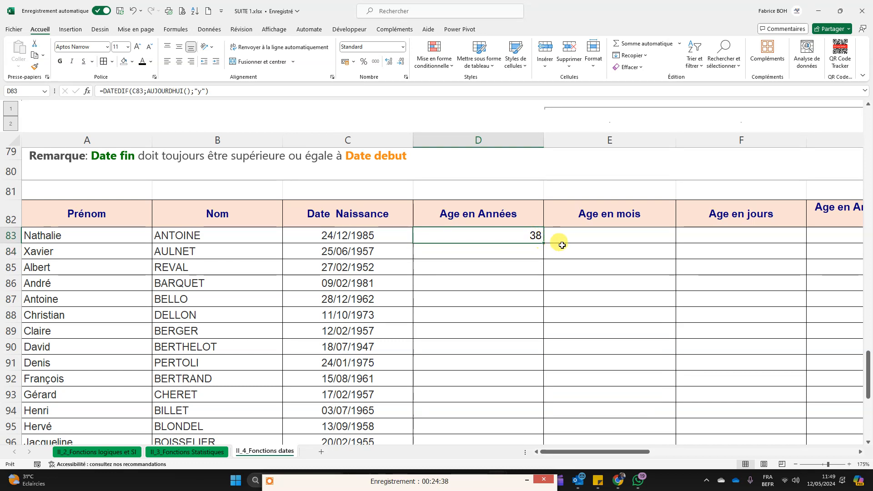
{"action": "double_click", "coordinate": [545, 244]}
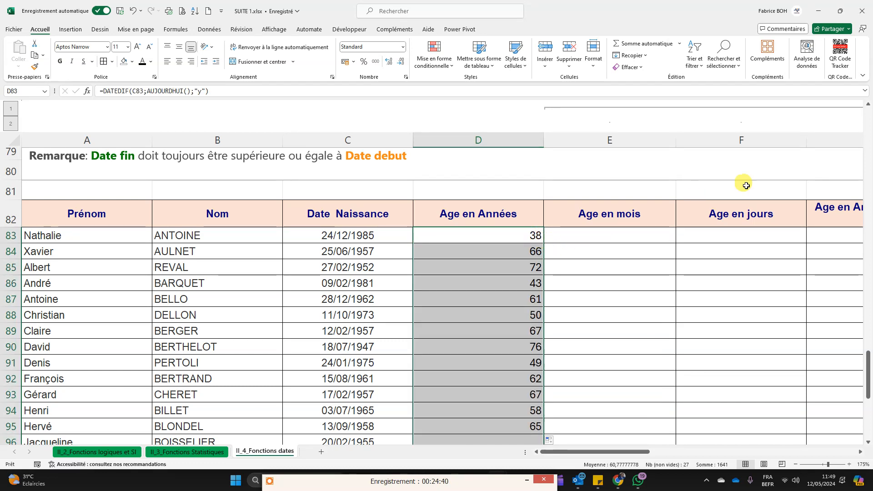
{"action": "scroll", "coordinate": [697, 271], "scroll_direction": "down", "scroll_amount": 6}
{"action": "scroll", "coordinate": [697, 271], "scroll_direction": "up", "scroll_amount": 7}
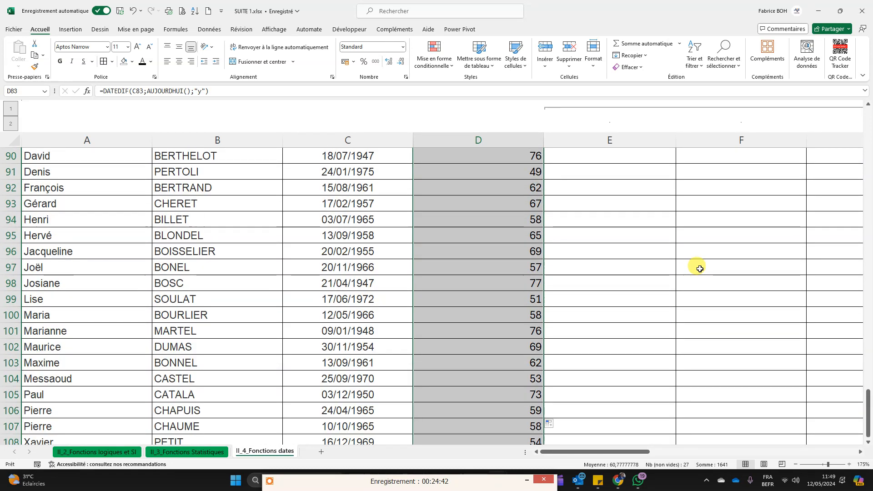
Step: Review the arguments of the DATEDIF formula in D83: birth date, AUJOURDHUI() and the "y" interval
{"action": "double_click", "coordinate": [509, 281]}
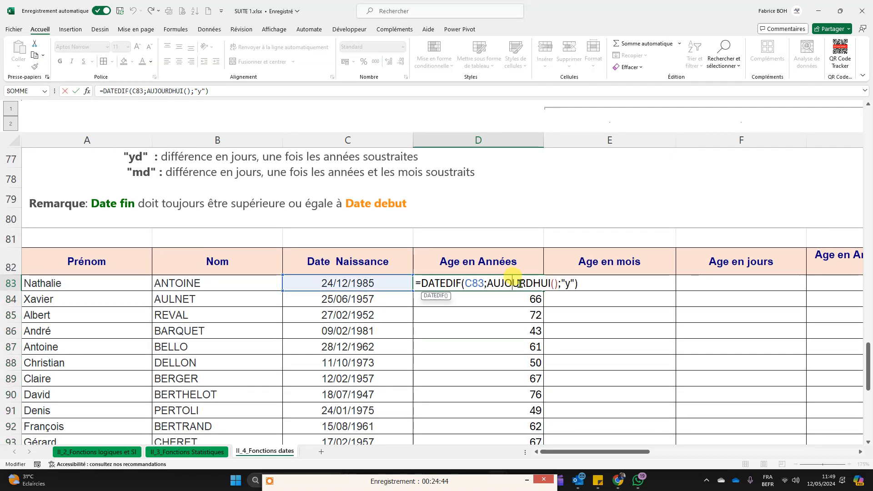
{"action": "left_click", "coordinate": [474, 285]}
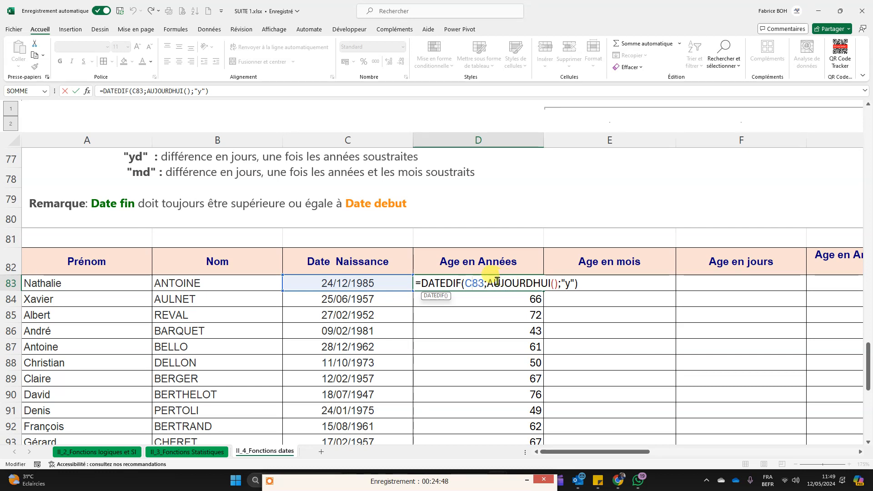
{"action": "left_click_drag", "start_coordinate": [490, 282], "coordinate": [557, 283]}
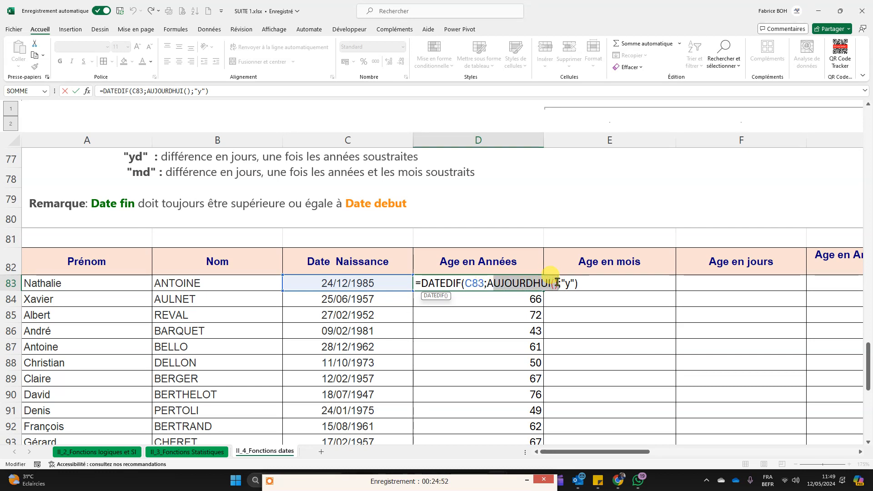
{"action": "left_click", "coordinate": [569, 285]}
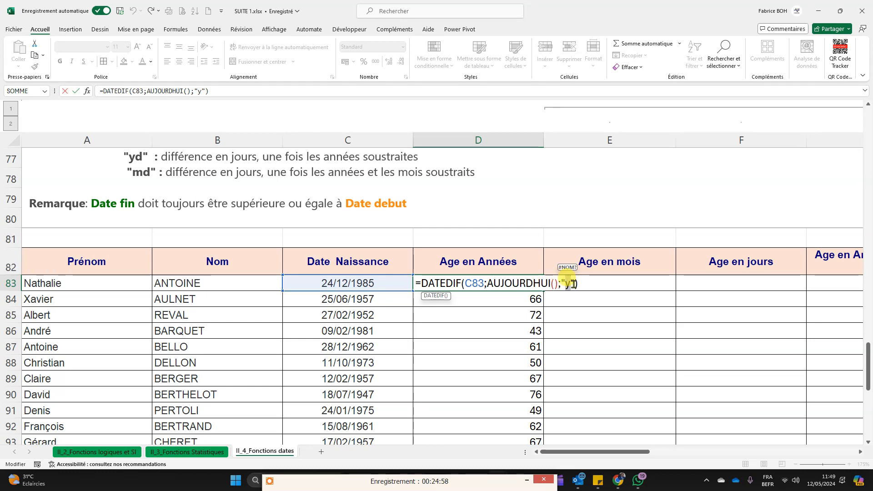
{"action": "key", "text": "ctrl+Return"}
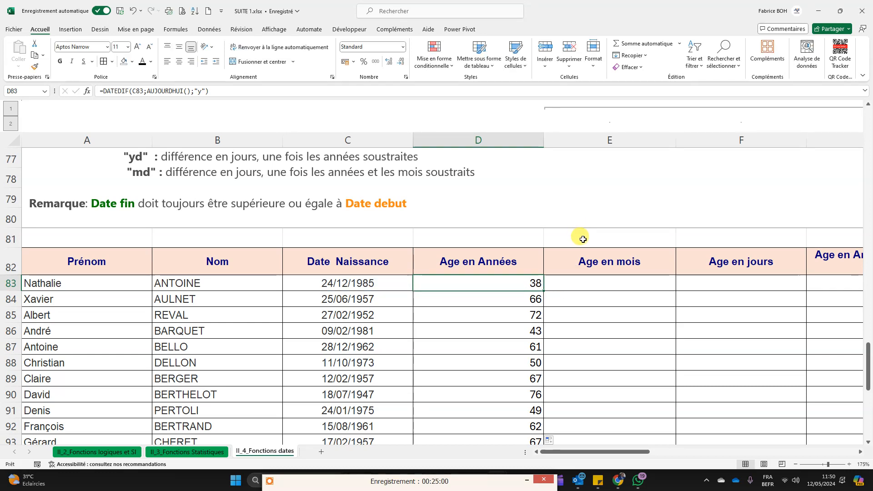
Step: Test the formula =AUJOURDHUI() in E66 above the DATEDIF section and clear the cell again
{"action": "scroll", "coordinate": [583, 239], "scroll_direction": "down", "scroll_amount": 2}
{"action": "scroll", "coordinate": [584, 239], "scroll_direction": "up", "scroll_amount": 7}
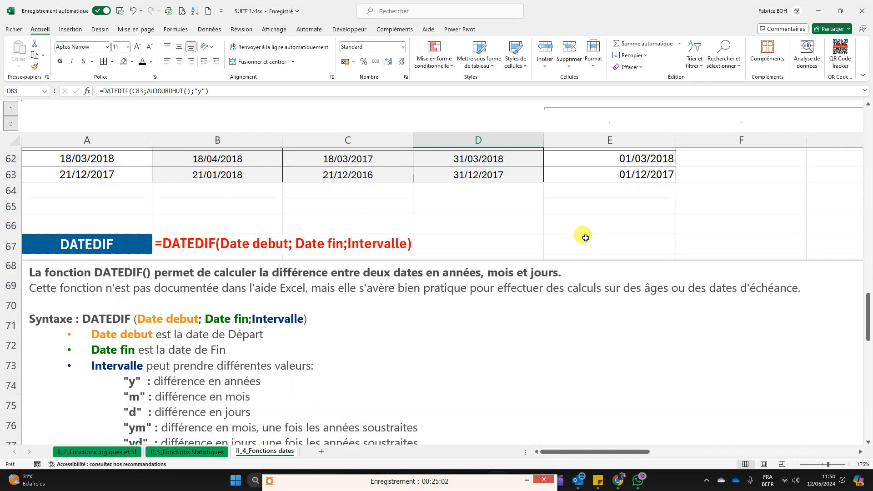
{"action": "scroll", "coordinate": [585, 237], "scroll_direction": "up", "scroll_amount": 2}
{"action": "left_click", "coordinate": [555, 319]}
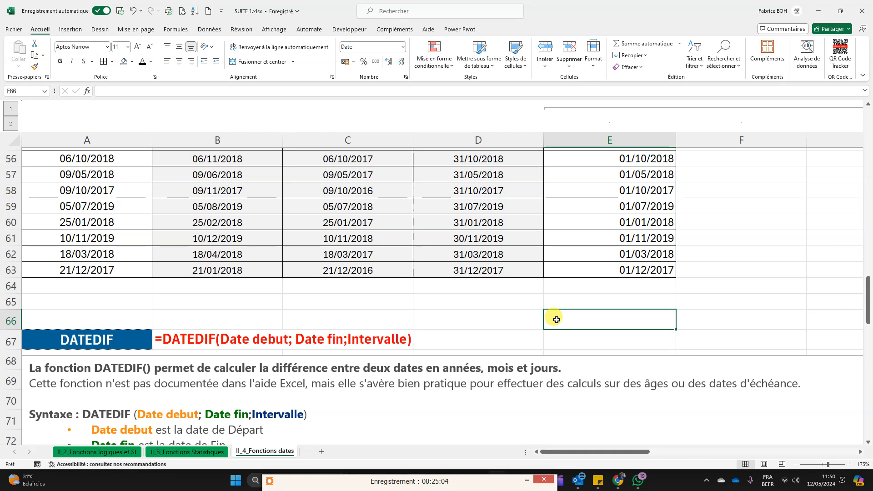
{"action": "type", "text": "=AUJOURDHUI("}
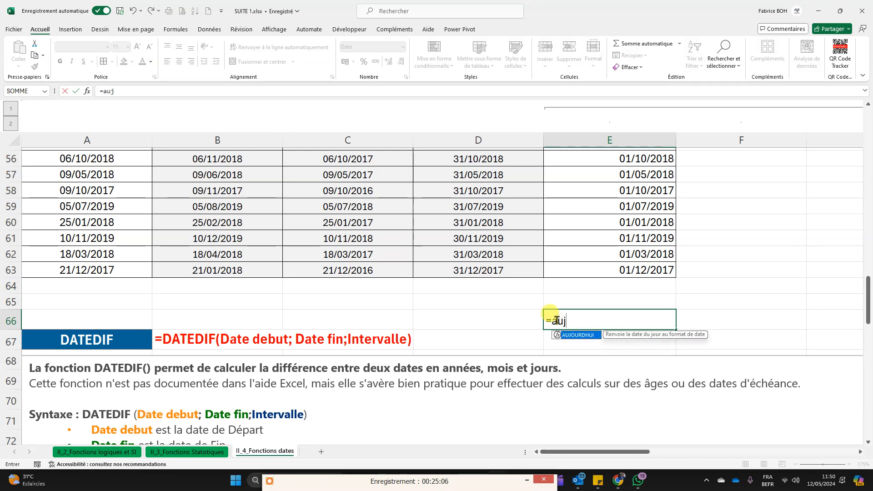
{"action": "type", "text": ")"}
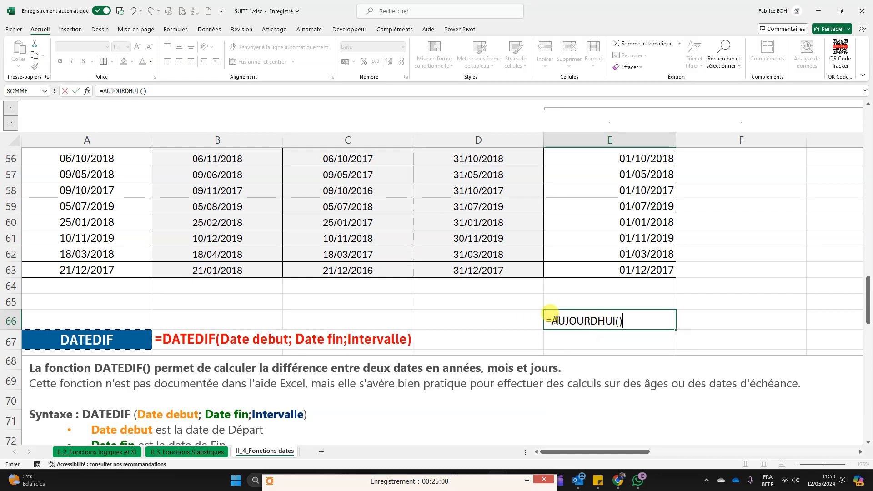
{"action": "key", "text": "Return"}
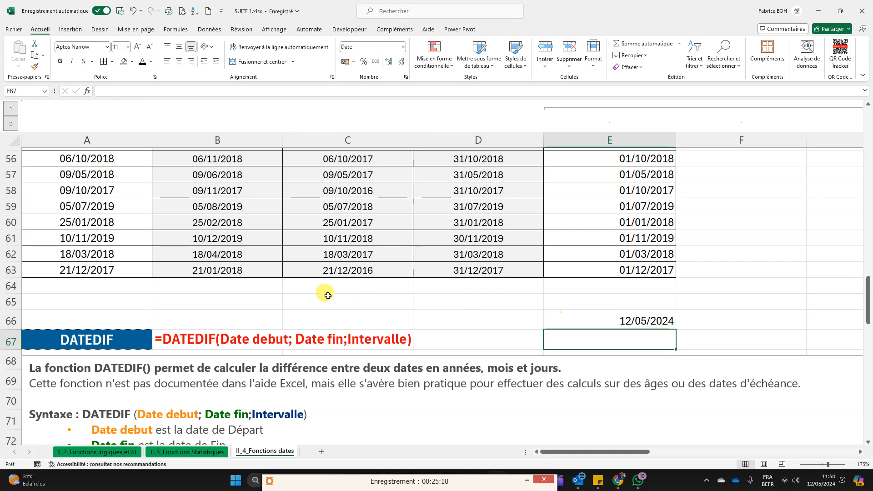
{"action": "left_click", "coordinate": [623, 318]}
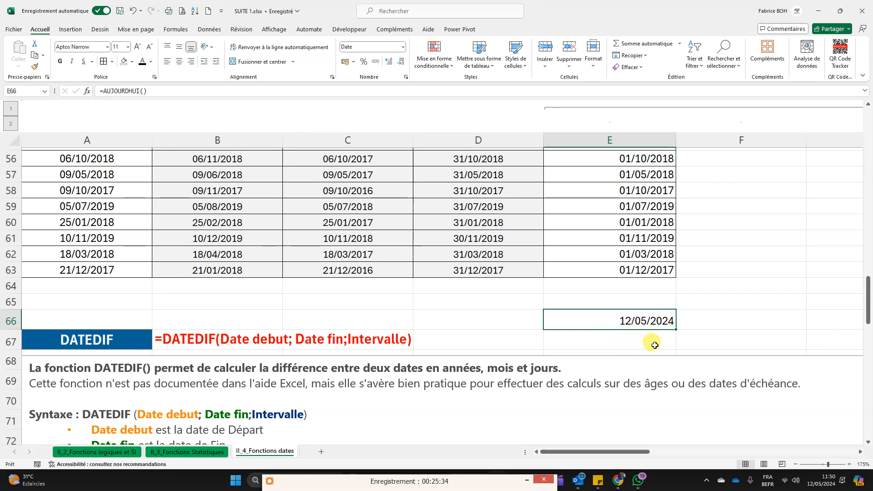
{"action": "key", "text": "Delete"}
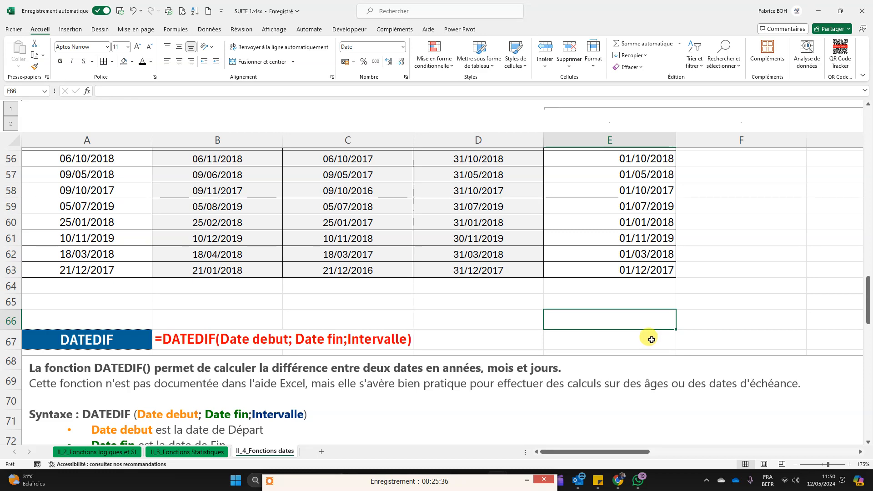
Step: Reopen the D83 age formula and examine its AUJOURDHUI() end-date argument without editing it
{"action": "scroll", "coordinate": [482, 275], "scroll_direction": "down", "scroll_amount": 6}
{"action": "scroll", "coordinate": [485, 279], "scroll_direction": "down", "scroll_amount": 7}
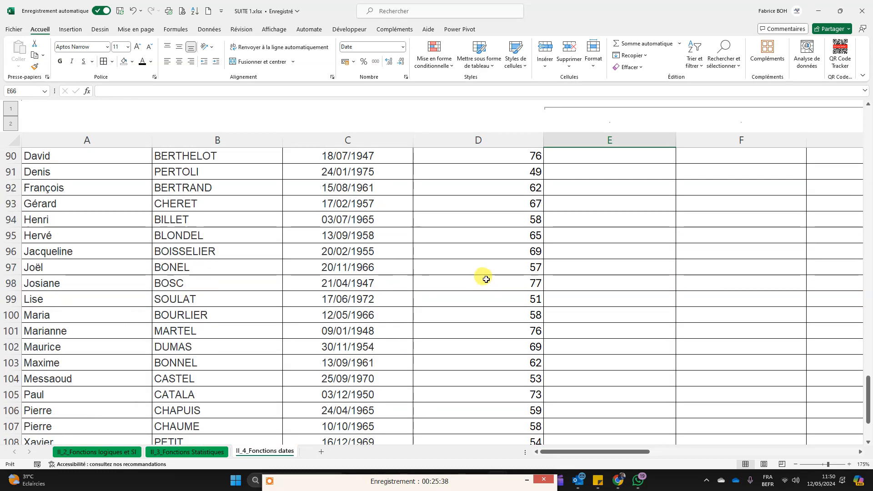
{"action": "scroll", "coordinate": [499, 284], "scroll_direction": "up", "scroll_amount": 5}
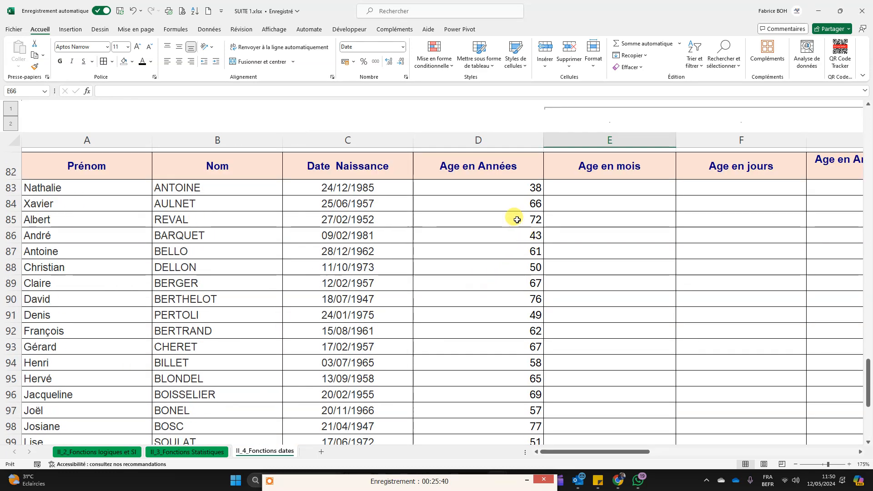
{"action": "left_click", "coordinate": [514, 191]}
{"action": "double_click", "coordinate": [514, 191]}
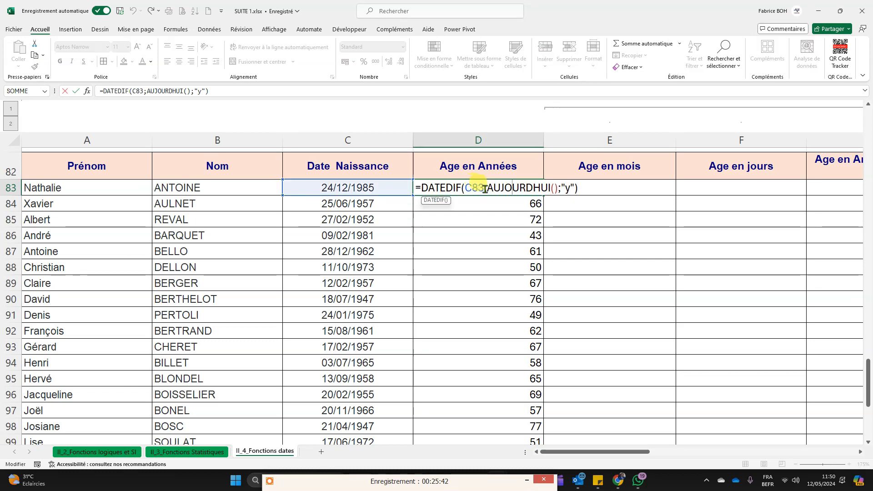
{"action": "left_click_drag", "start_coordinate": [488, 190], "coordinate": [556, 186]}
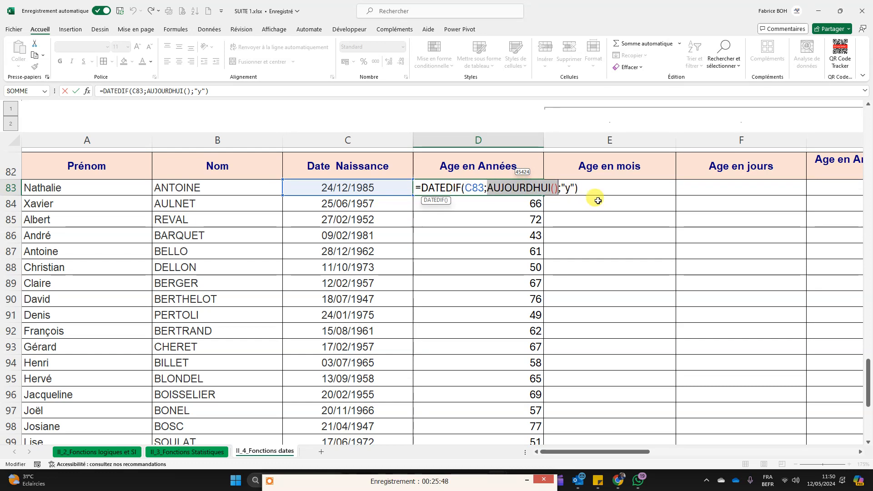
{"action": "key", "text": "Return"}
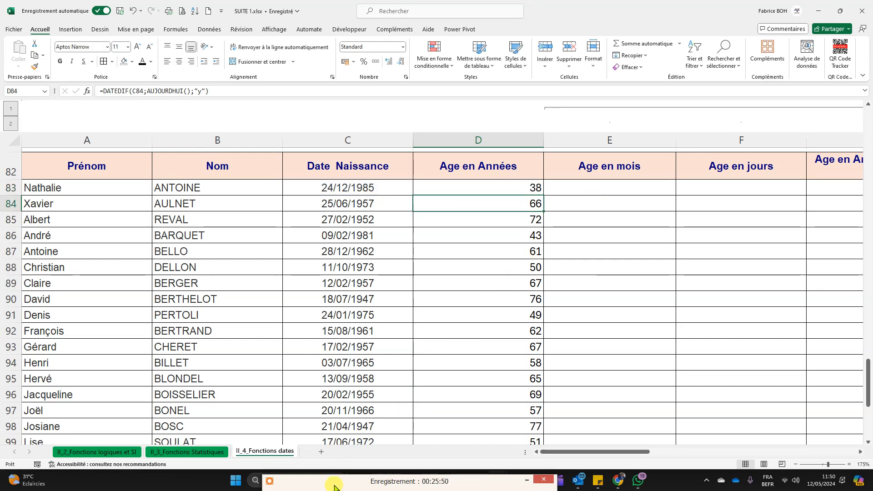
Step: Review the first person's birth date in C83 and the age-in-years DATEDIF formula in D83
{"action": "mouse_move", "coordinate": [337, 478]}
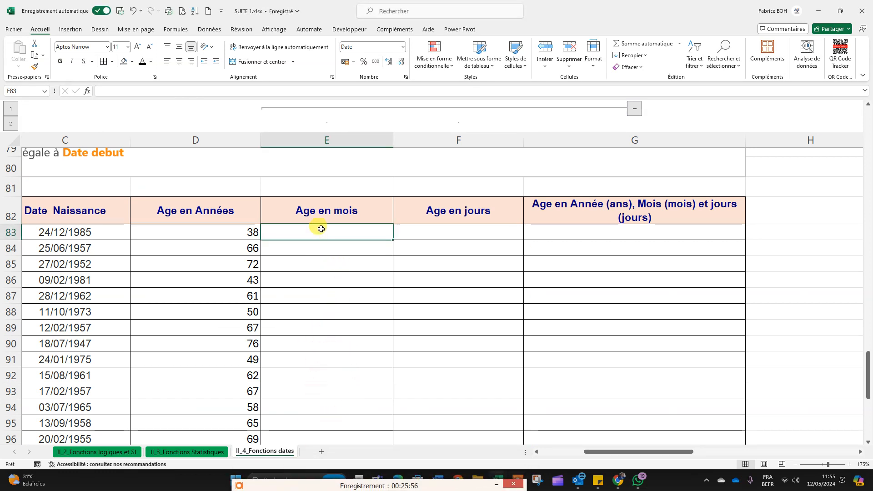
{"action": "left_click", "coordinate": [205, 232]}
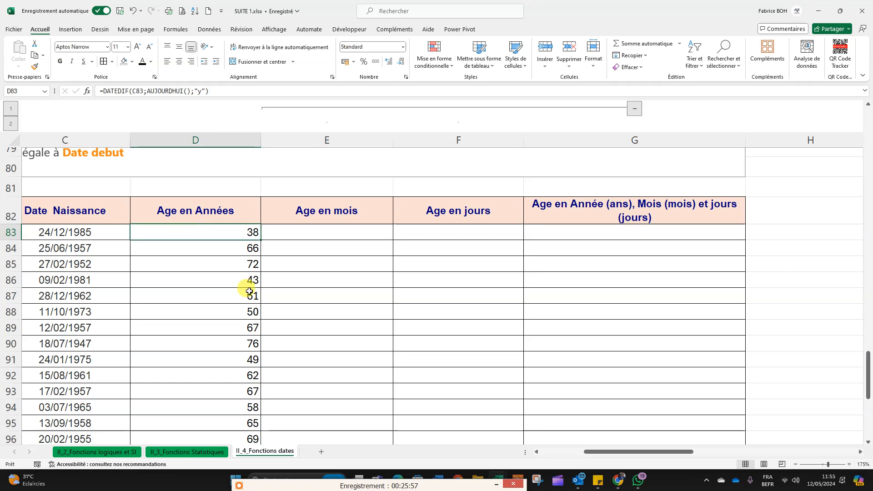
{"action": "left_click", "coordinate": [44, 230]}
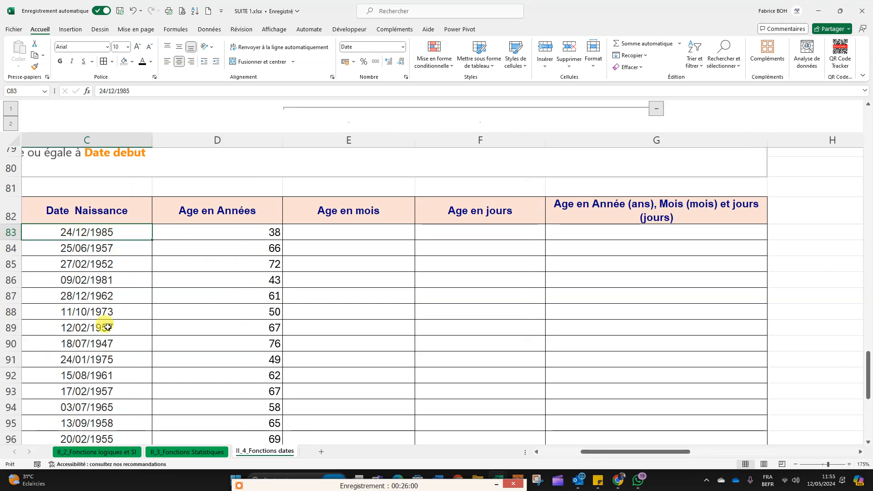
{"action": "left_click", "coordinate": [341, 238]}
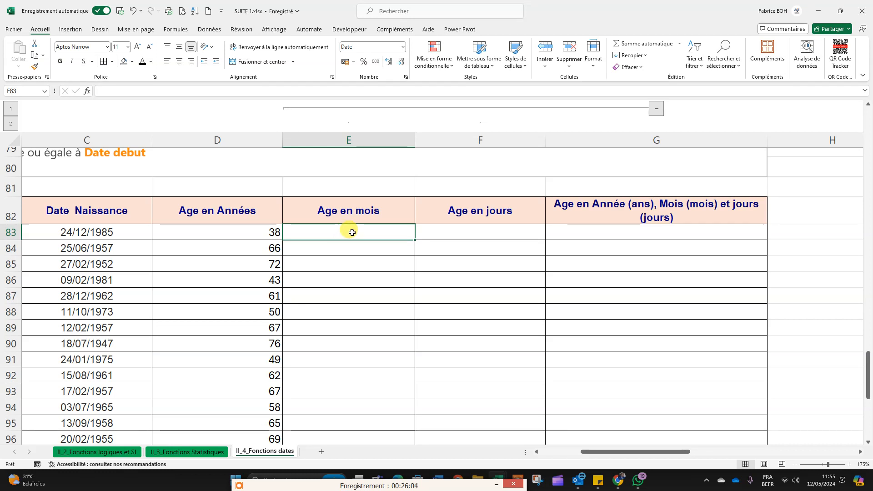
{"action": "left_click", "coordinate": [251, 238]}
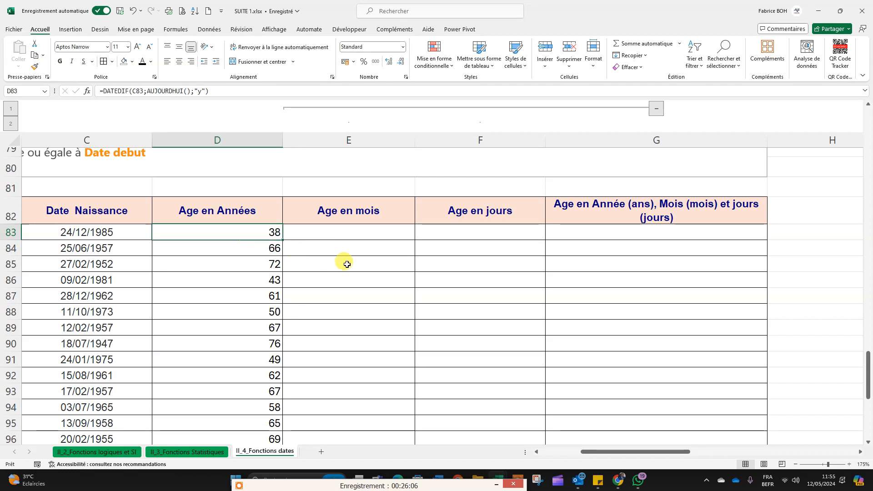
Step: Enter the formula =DATEDIF(C83;AUJOURDHUI();"m") in E83 to calculate the first age in months
{"action": "left_click", "coordinate": [353, 233]}
{"action": "type", "text": "="}
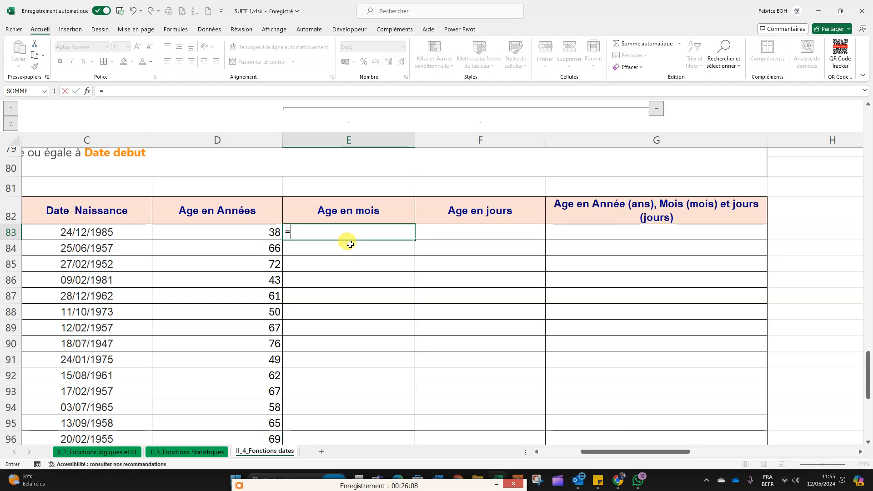
{"action": "type", "text": "moi"}
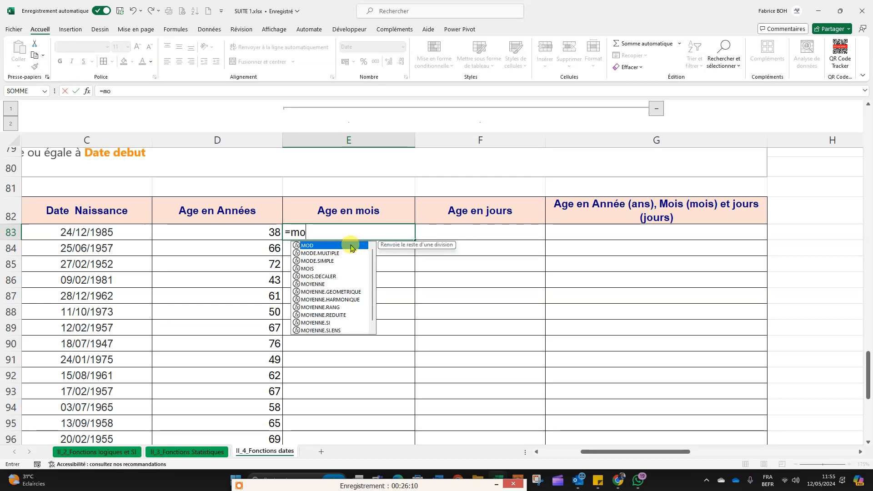
{"action": "key", "text": "BackSpace"}
{"action": "key", "text": "BackSpace"}
{"action": "key", "text": "BackSpace"}
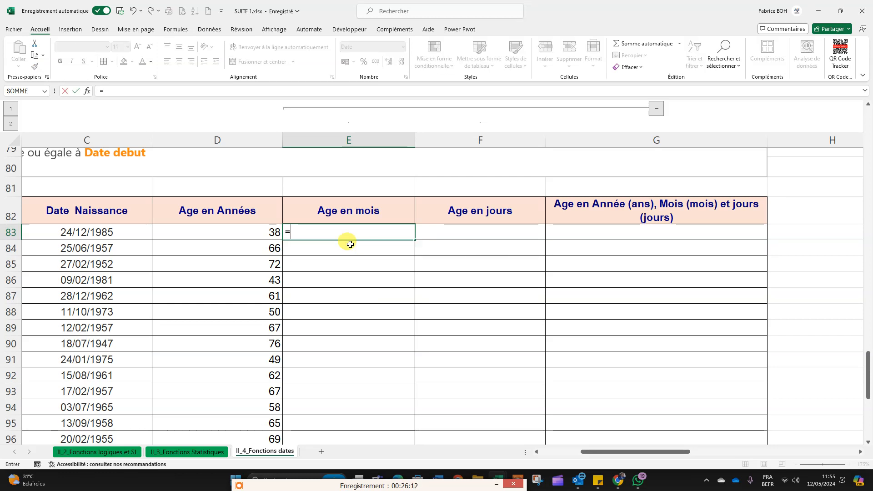
{"action": "type", "text": "DA"}
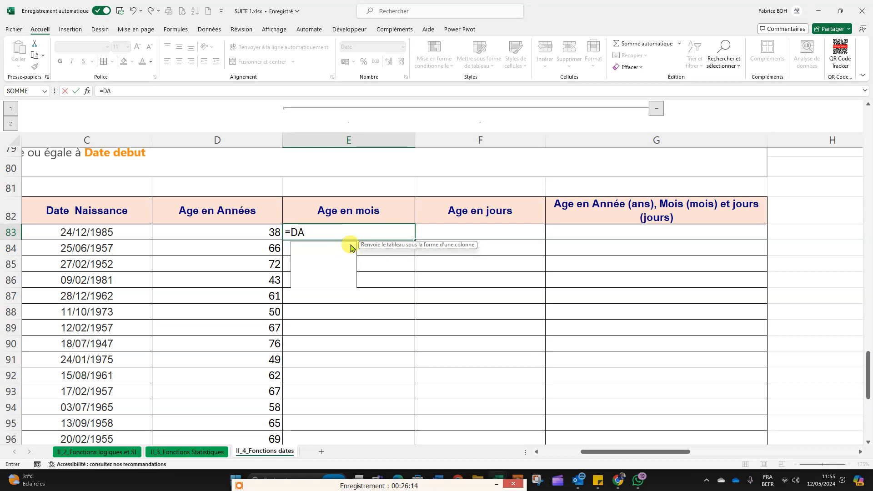
{"action": "type", "text": "TED"}
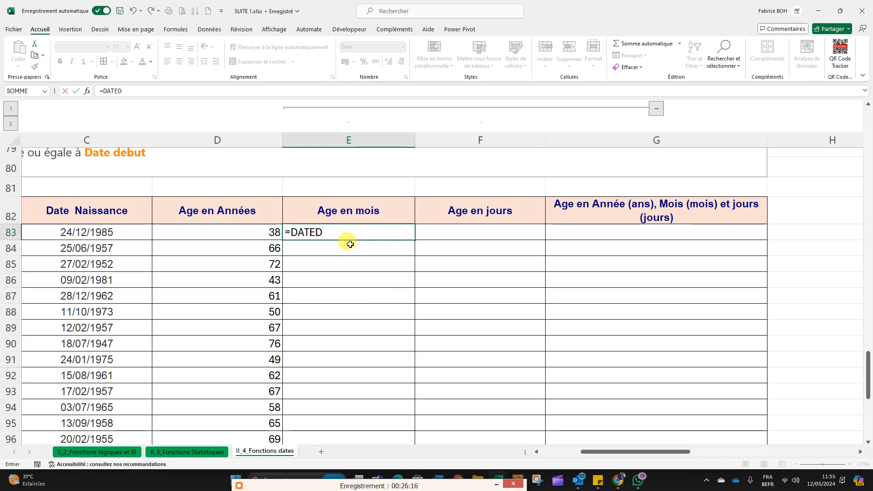
{"action": "type", "text": "IF"}
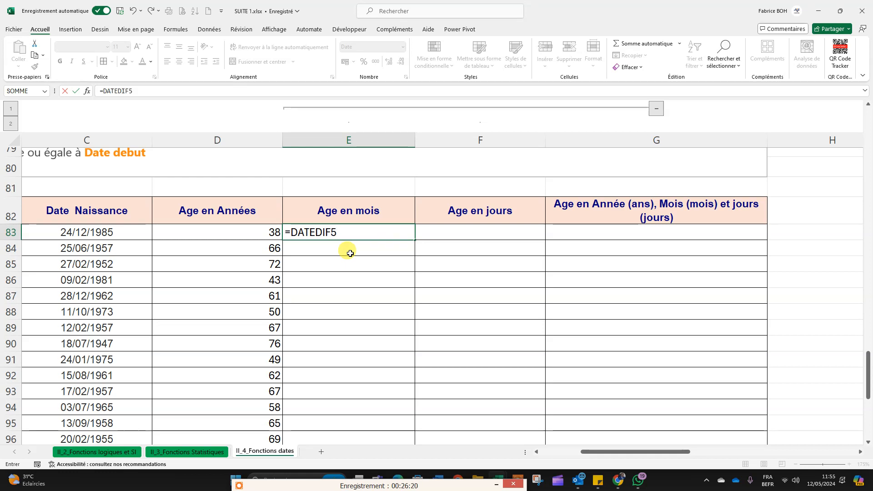
{"action": "type", "text": "("}
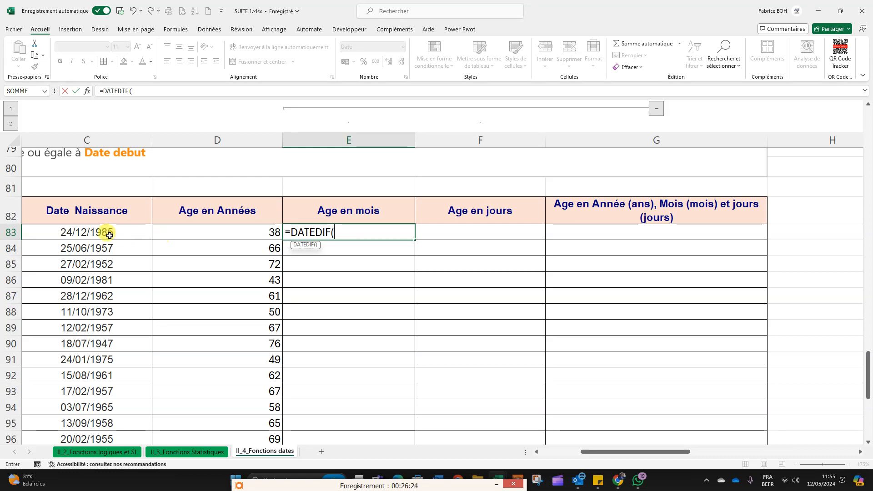
{"action": "left_click", "coordinate": [80, 229]}
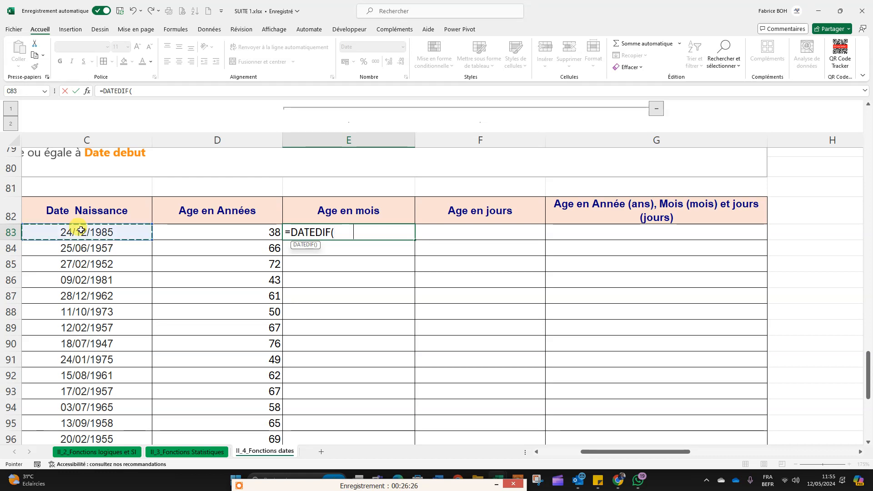
{"action": "type", "text": ";"}
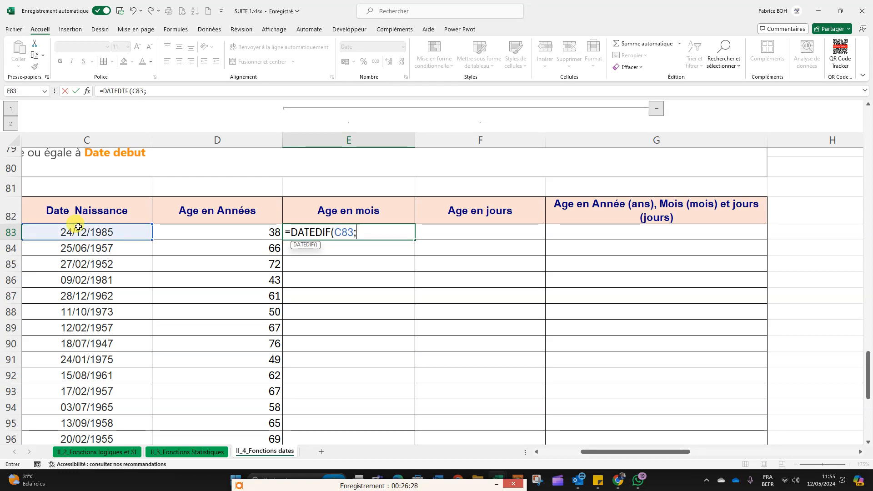
{"action": "type", "text": "auj"}
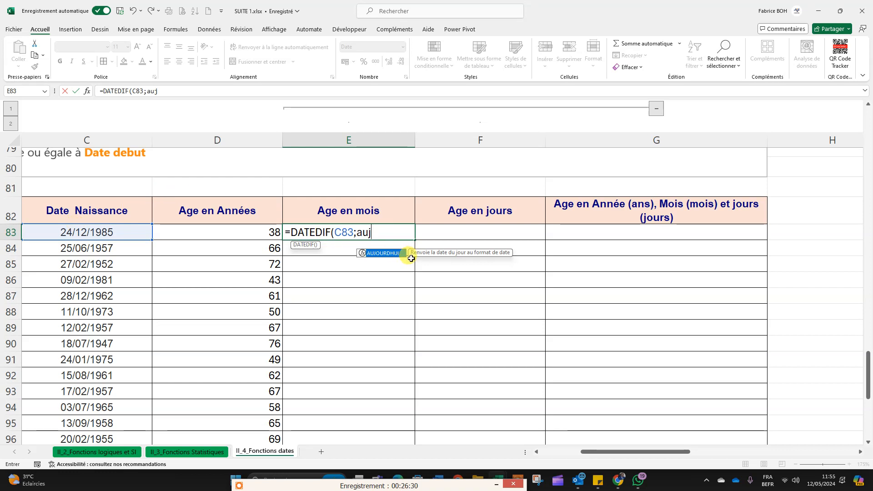
{"action": "double_click", "coordinate": [386, 252]}
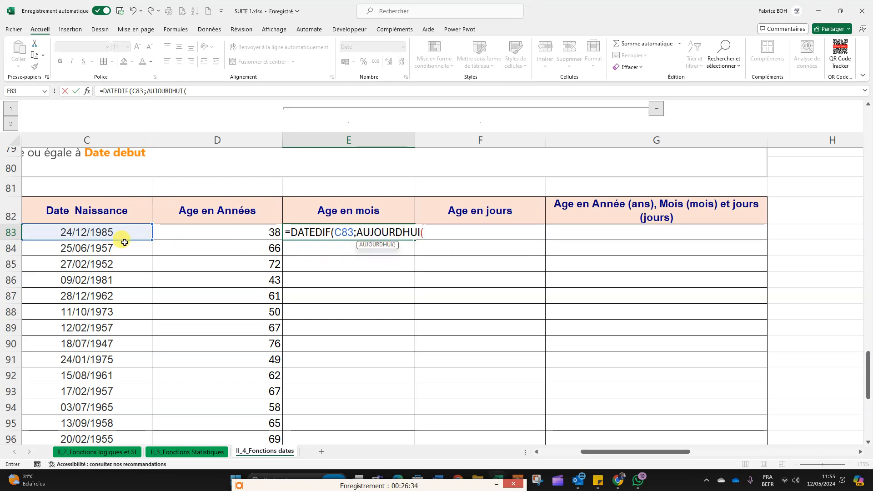
{"action": "type", "text": ");\"m"}
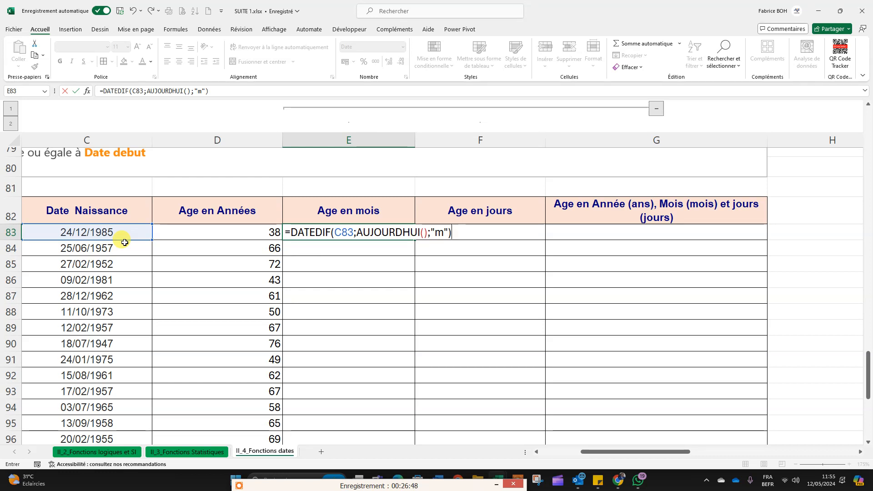
{"action": "key", "text": "Return"}
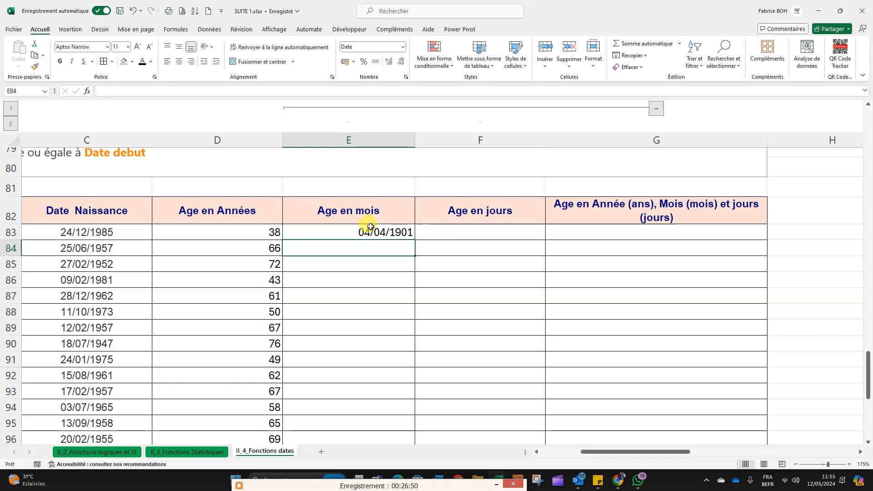
Step: Apply the Nombre number format to the remaining age columns, range E83:G109
{"action": "left_click_drag", "start_coordinate": [371, 227], "coordinate": [665, 425]}
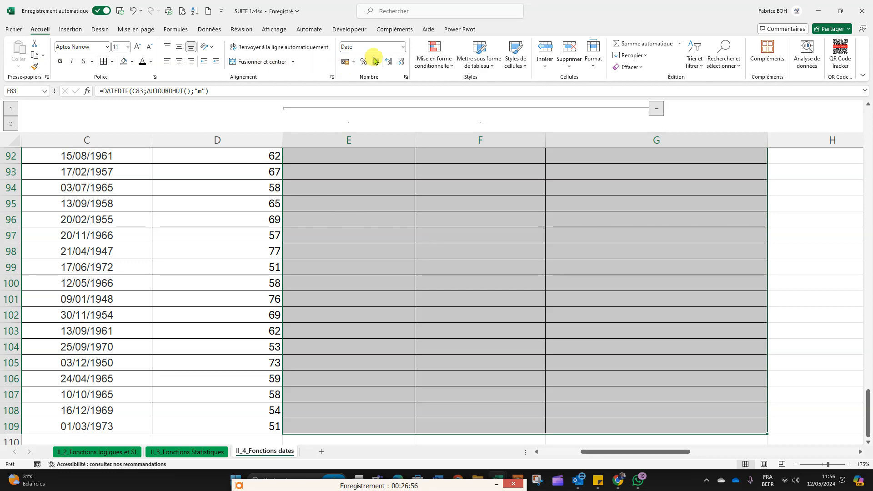
{"action": "left_click", "coordinate": [402, 47]}
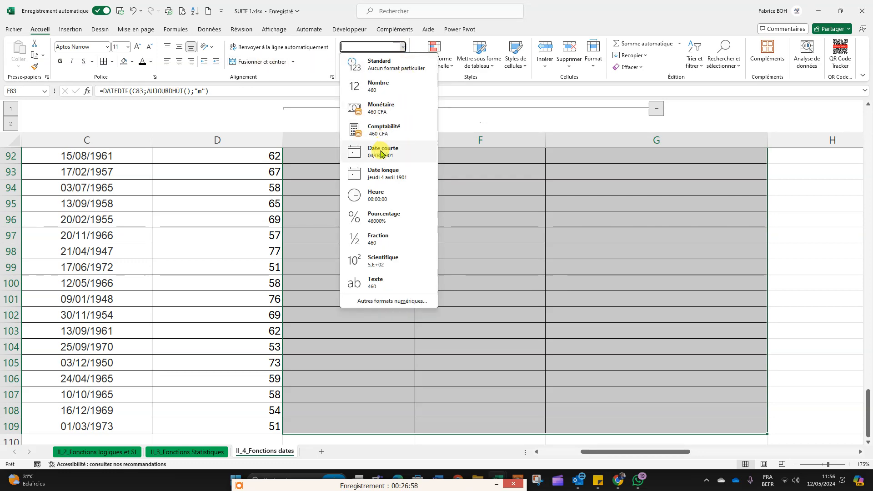
{"action": "left_click", "coordinate": [375, 86]}
{"action": "scroll", "coordinate": [443, 242], "scroll_direction": "up", "scroll_amount": 5}
{"action": "scroll", "coordinate": [400, 271], "scroll_direction": "down", "scroll_amount": 2}
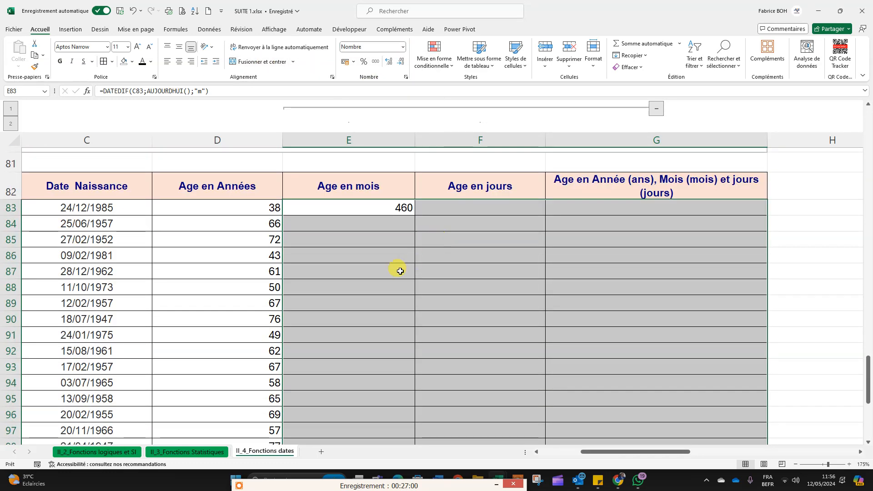
{"action": "left_click", "coordinate": [401, 271]}
{"action": "scroll", "coordinate": [334, 245], "scroll_direction": "up", "scroll_amount": 2}
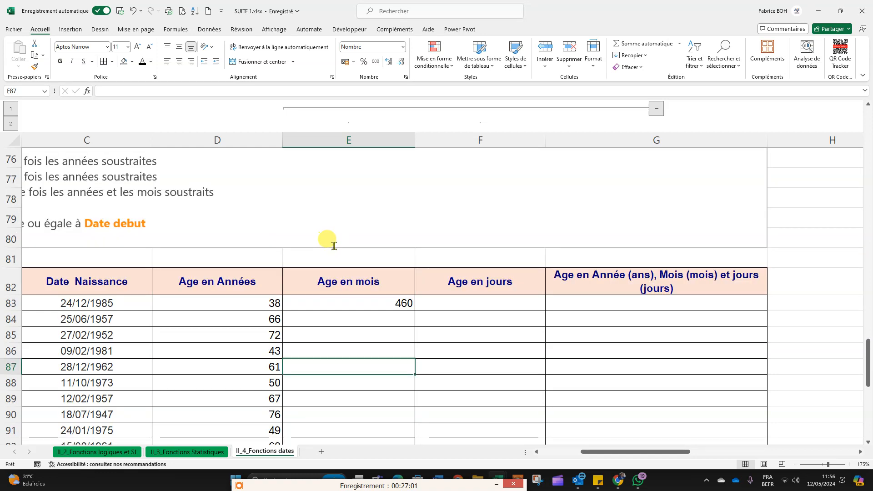
Step: Fill the E83 DATEDIF formula down the whole Age en mois column to row 109
{"action": "left_click", "coordinate": [369, 306]}
{"action": "scroll", "coordinate": [370, 307], "scroll_direction": "down", "scroll_amount": 1}
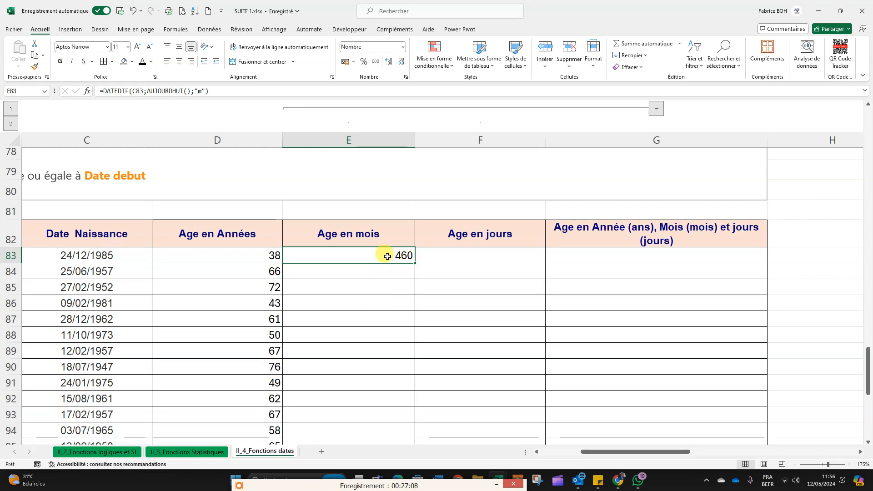
{"action": "left_click", "coordinate": [81, 256]}
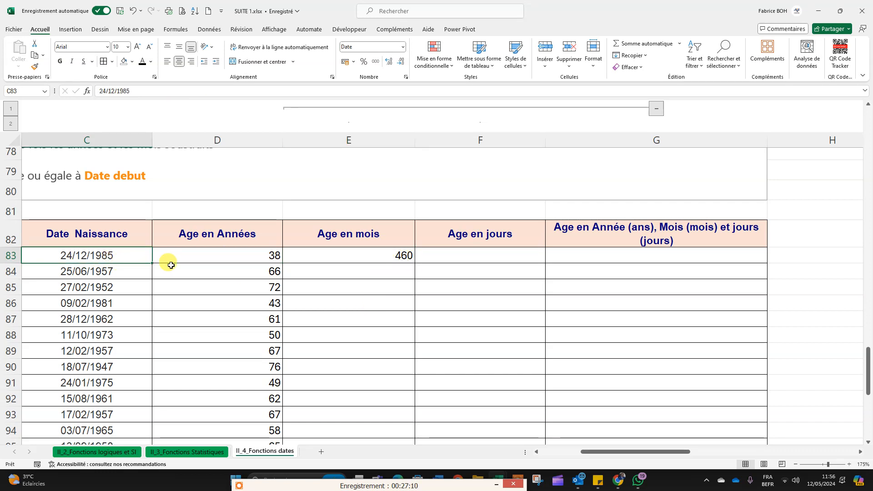
{"action": "left_click", "coordinate": [406, 259]}
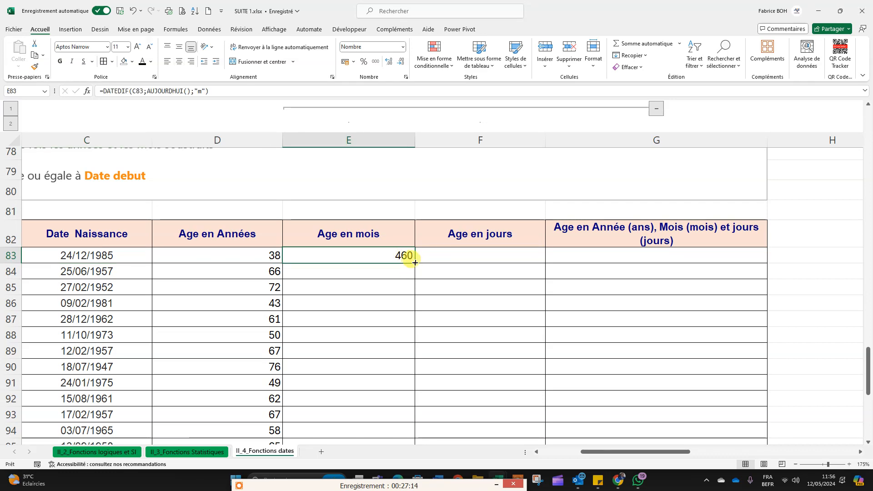
{"action": "double_click", "coordinate": [414, 263]}
{"action": "scroll", "coordinate": [520, 276], "scroll_direction": "down", "scroll_amount": 7}
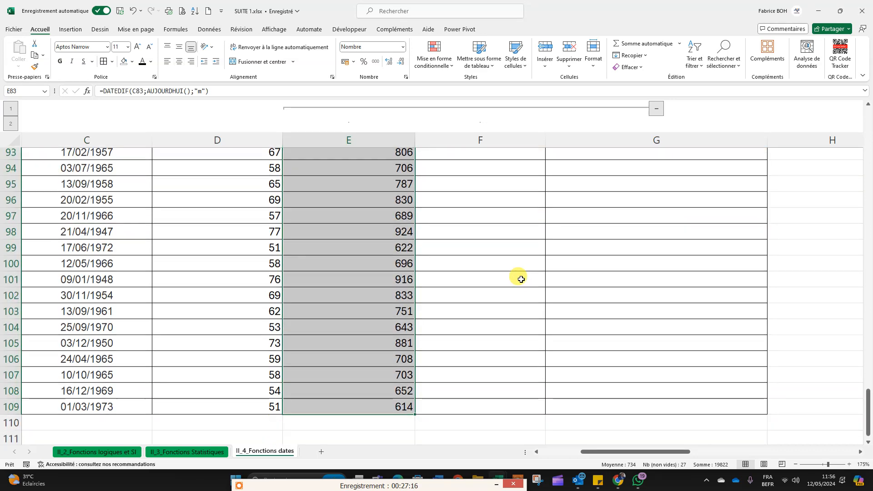
{"action": "scroll", "coordinate": [519, 276], "scroll_direction": "up", "scroll_amount": 7}
{"action": "scroll", "coordinate": [520, 275], "scroll_direction": "up", "scroll_amount": 1}
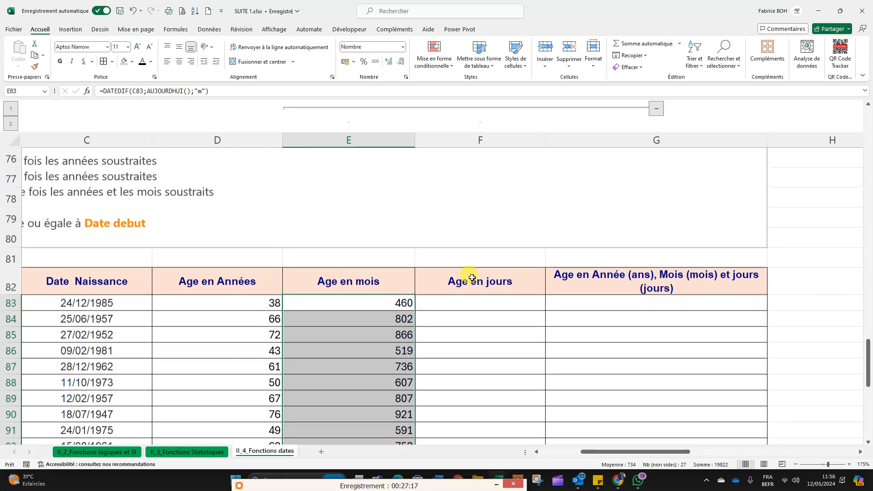
Step: Enter the formula =DATEDIF(C83;AUJOURDHUI();"d") in F83 to calculate the first age in days
{"action": "left_click", "coordinate": [456, 302]}
{"action": "type", "text": "="}
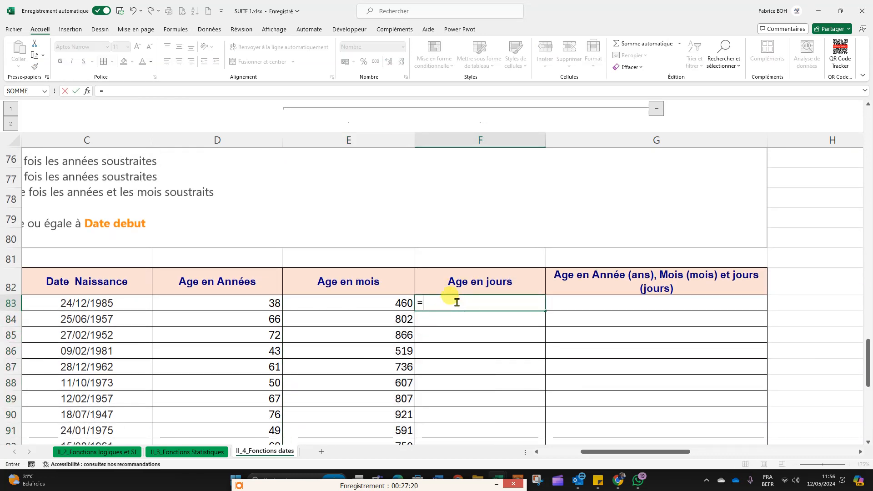
{"action": "type", "text": "DATE"}
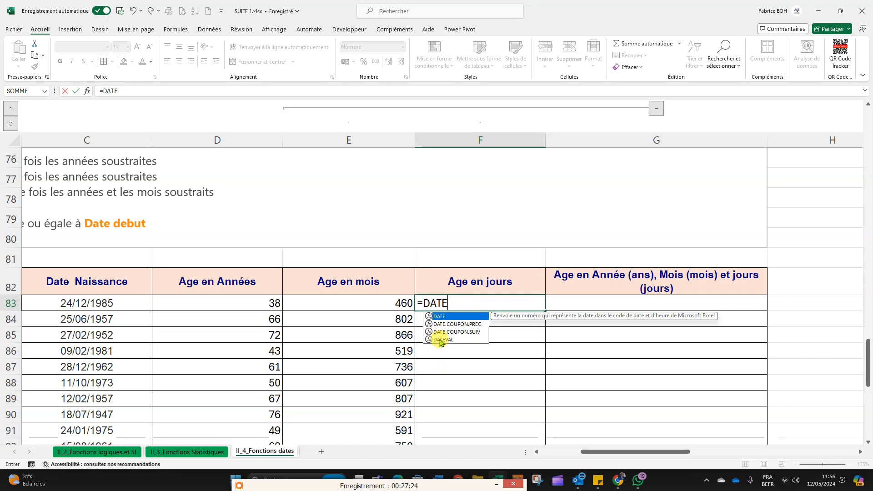
{"action": "type", "text": "DIF"}
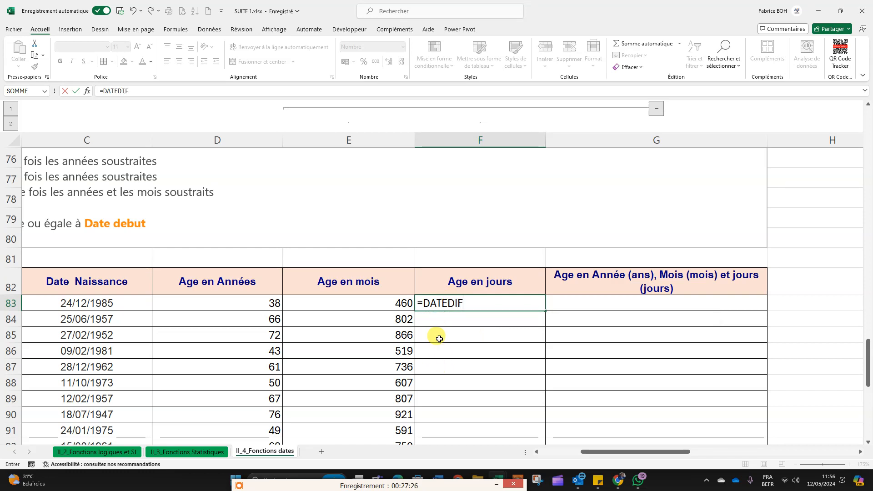
{"action": "type", "text": "("}
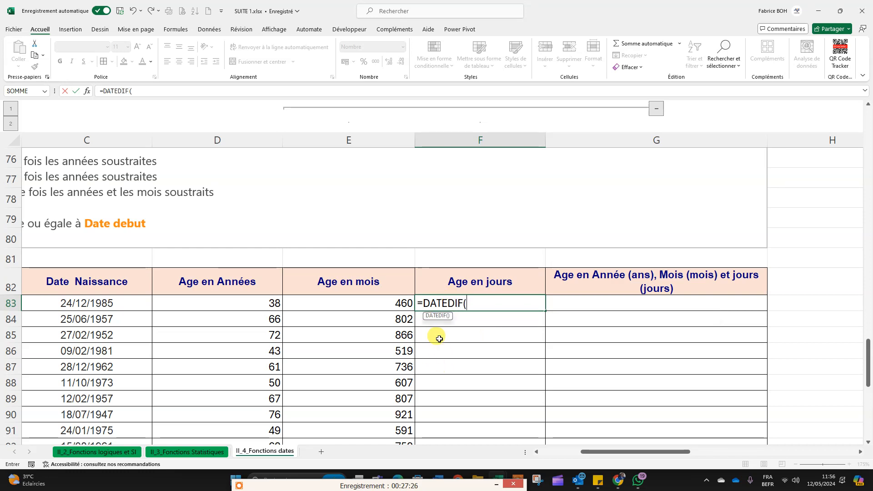
{"action": "left_click", "coordinate": [94, 304]}
{"action": "type", "text": ";"}
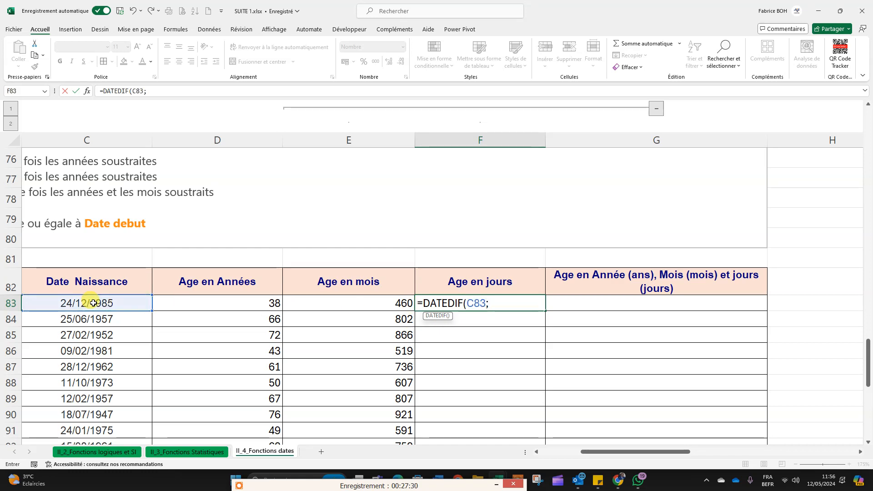
{"action": "type", "text": "auj"}
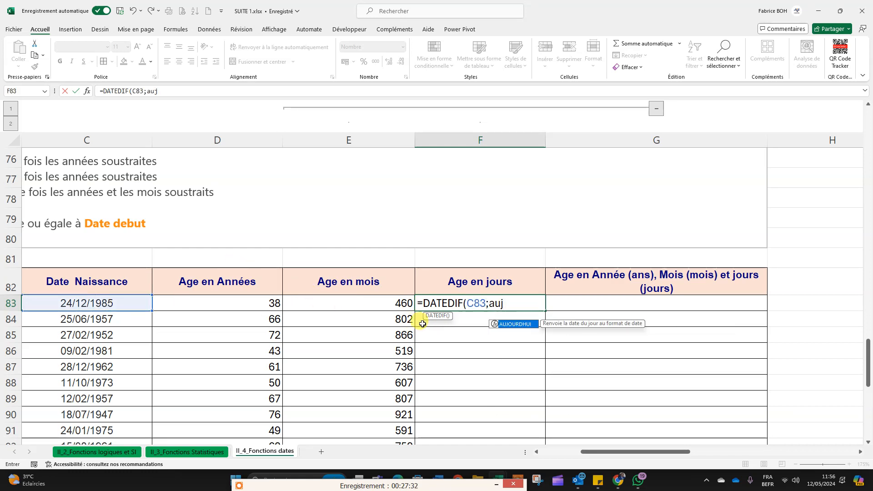
{"action": "double_click", "coordinate": [524, 327]}
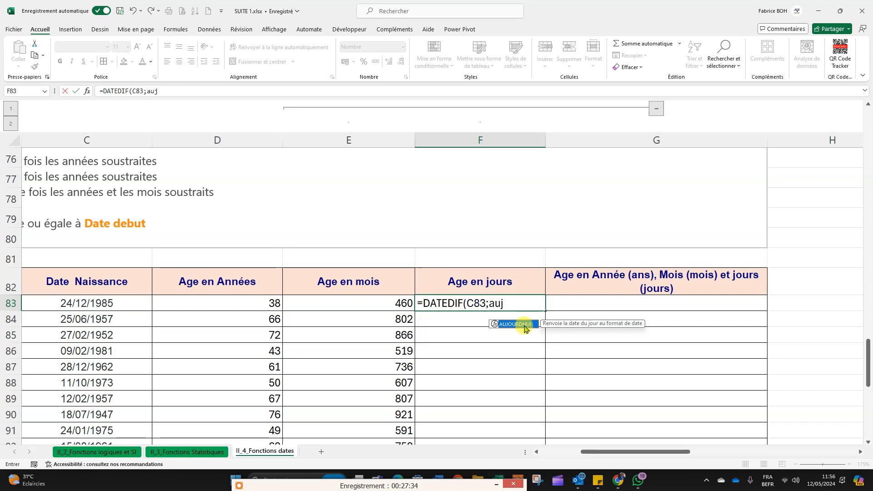
{"action": "double_click", "coordinate": [524, 325]}
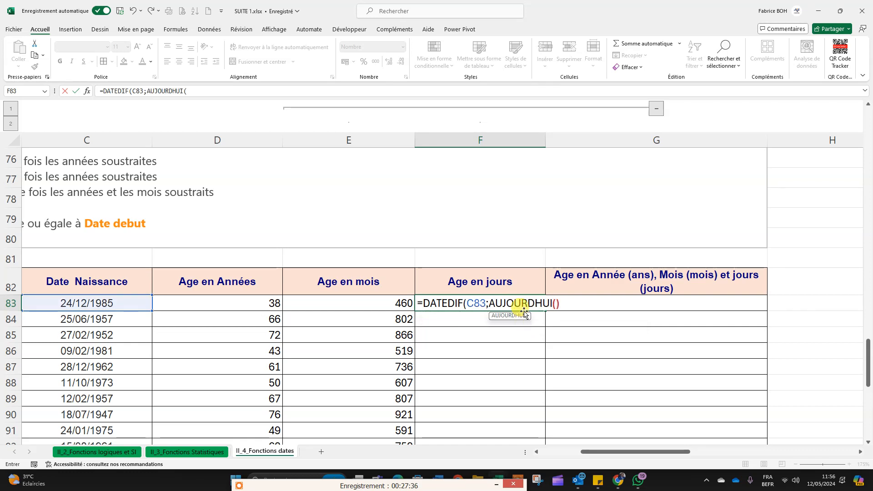
{"action": "type", "text": ")"}
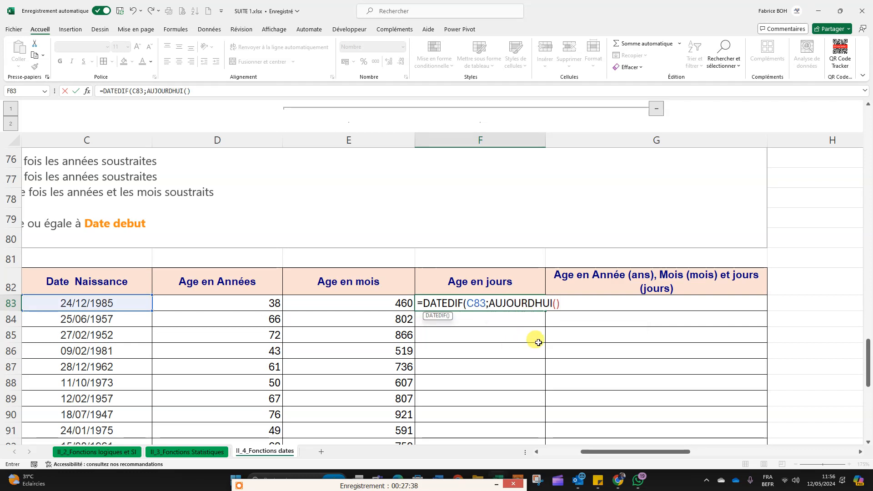
{"action": "type", "text": ";"}
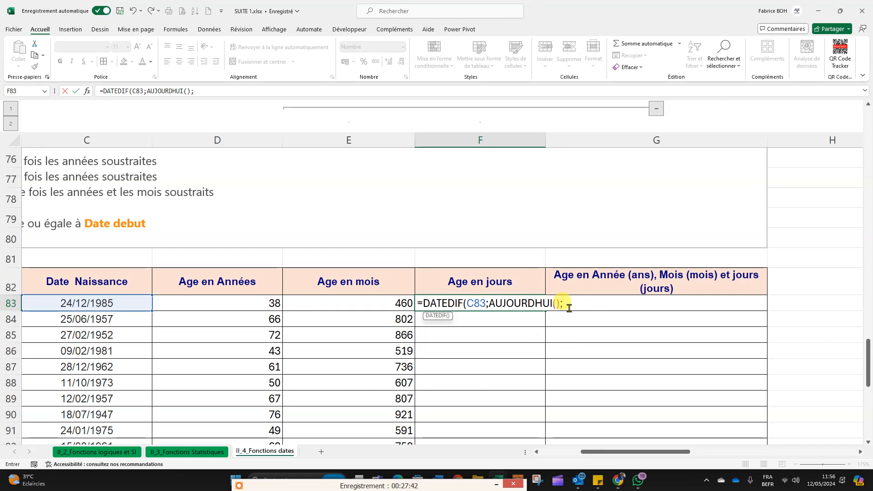
{"action": "type", "text": "\"d"}
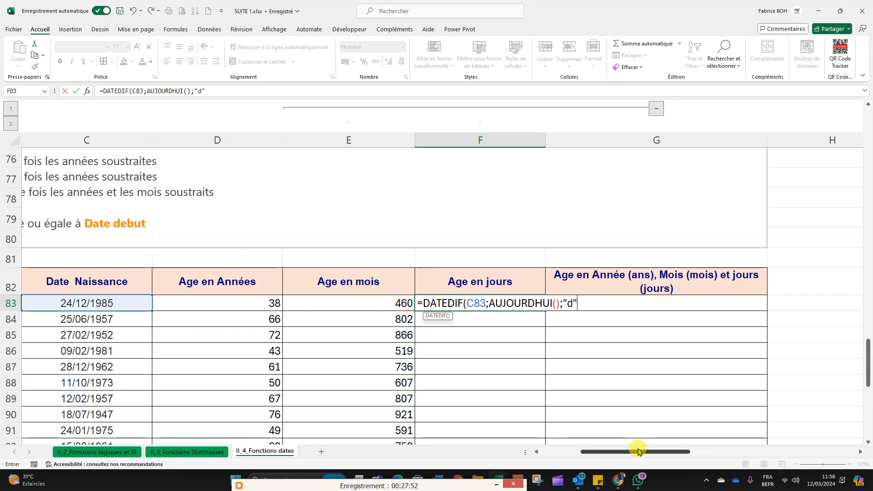
{"action": "type", "text": ")"}
{"action": "key", "text": "Return"}
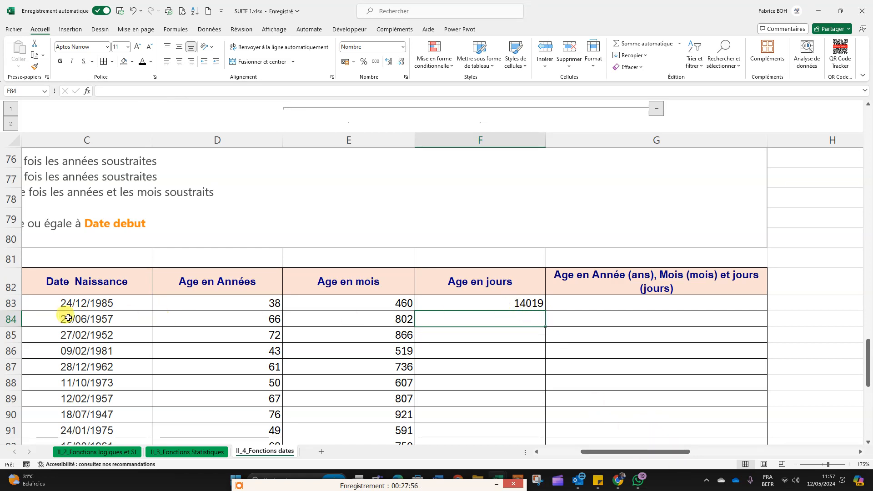
Step: Fill the F83 DATEDIF formula down the whole Age en jours column to row 109
{"action": "left_click", "coordinate": [69, 304]}
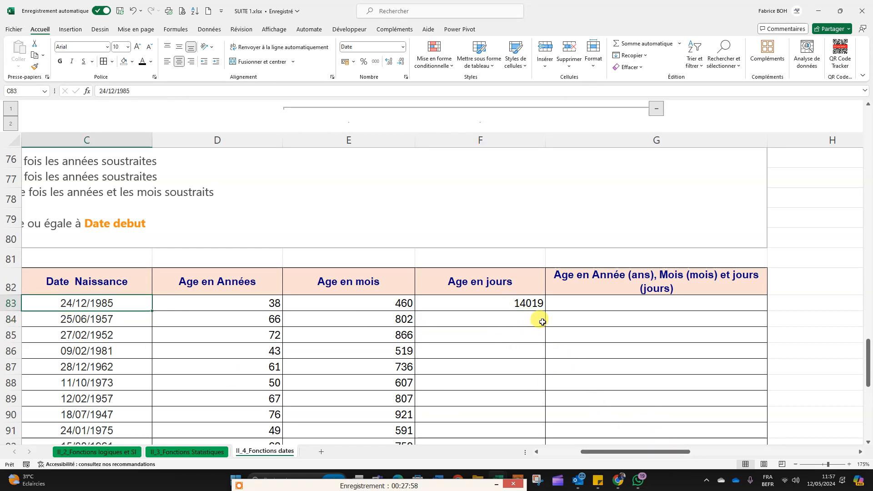
{"action": "left_click", "coordinate": [526, 302]}
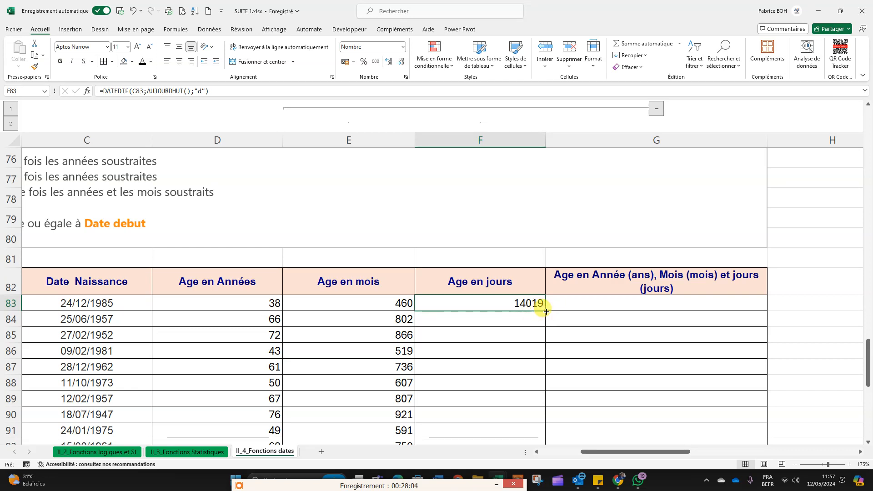
{"action": "double_click", "coordinate": [546, 312]}
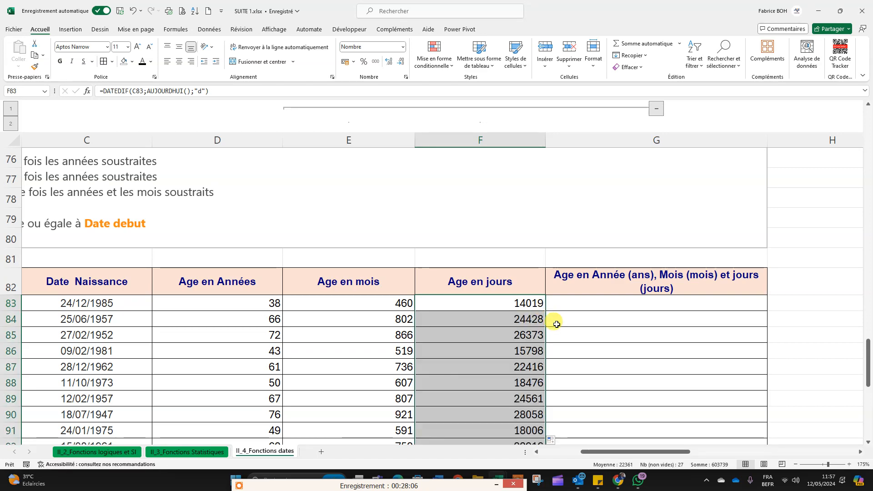
Step: Check the copied formula in F99 and look over the filled Age en jours column and the empty combined age column
{"action": "scroll", "coordinate": [541, 341], "scroll_direction": "down", "scroll_amount": 3}
{"action": "double_click", "coordinate": [519, 366]}
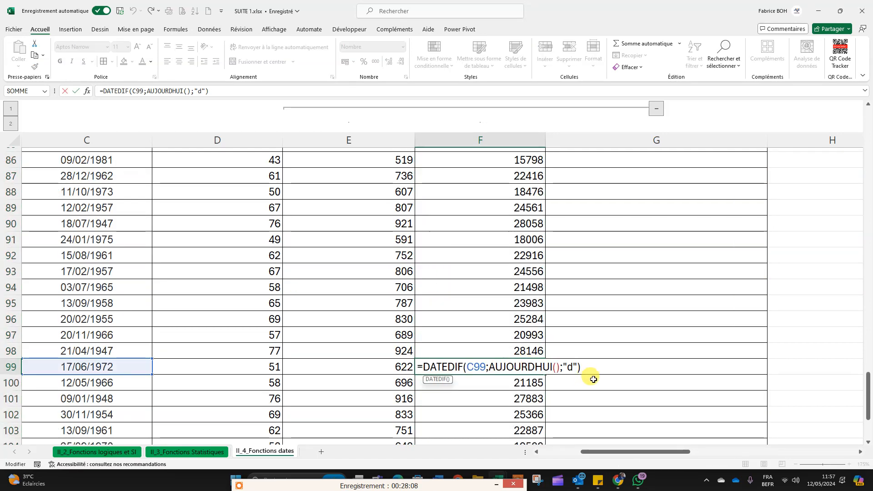
{"action": "key", "text": "Return"}
{"action": "scroll", "coordinate": [627, 335], "scroll_direction": "up", "scroll_amount": 4}
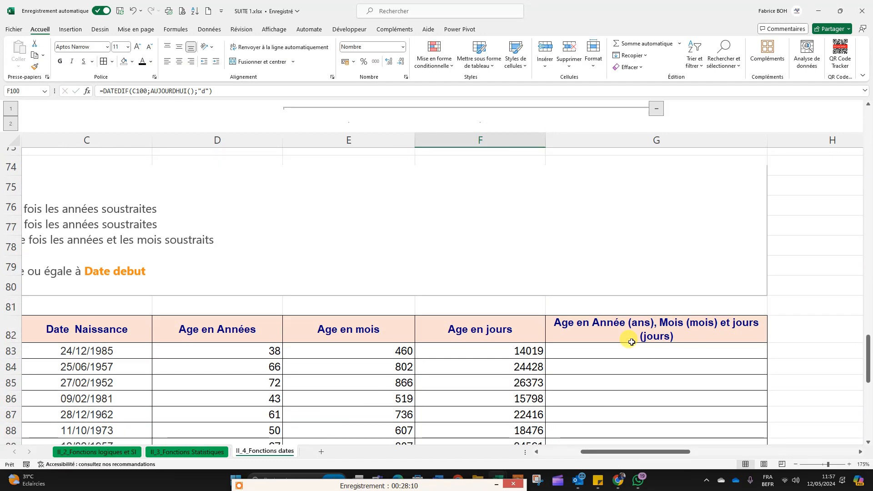
{"action": "scroll", "coordinate": [632, 342], "scroll_direction": "down", "scroll_amount": 2}
{"action": "scroll", "coordinate": [632, 342], "scroll_direction": "down", "scroll_amount": 2}
{"action": "scroll", "coordinate": [637, 451], "scroll_direction": "right", "scroll_amount": 2}
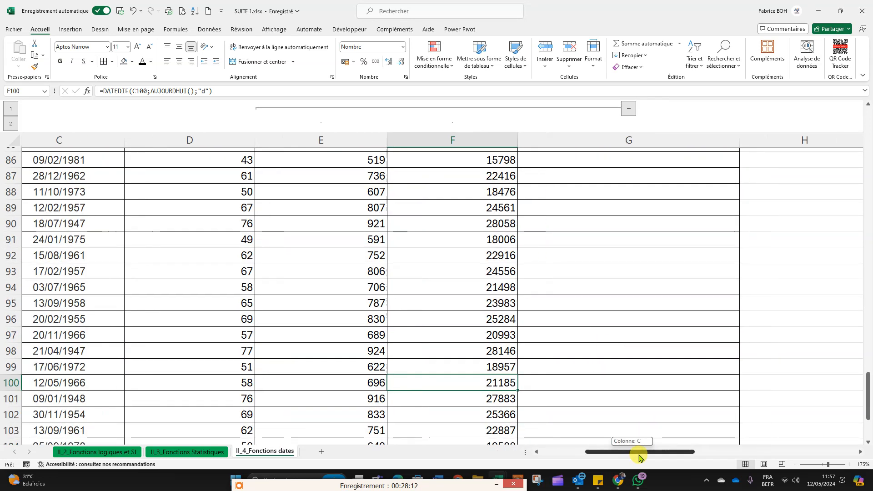
{"action": "scroll", "coordinate": [595, 378], "scroll_direction": "up", "scroll_amount": 4}
{"action": "scroll", "coordinate": [596, 379], "scroll_direction": "down", "scroll_amount": 2}
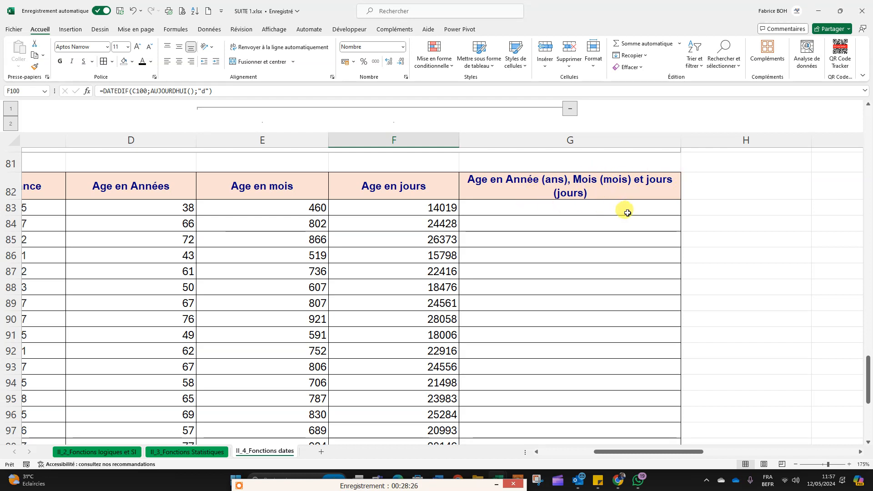
Step: Write the sample combined age "30 ans 11 mois 25 jours" in I82, outside the table
{"action": "left_click", "coordinate": [756, 234]}
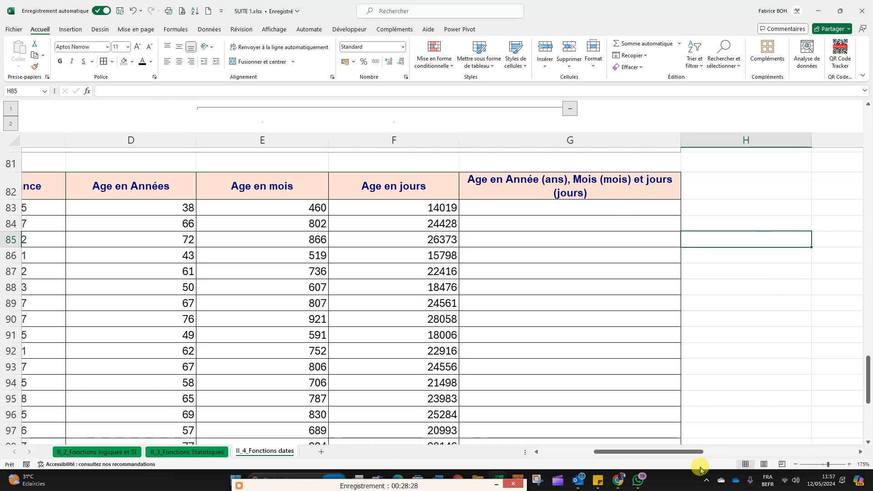
{"action": "scroll", "coordinate": [684, 452], "scroll_direction": "right", "scroll_amount": 3}
{"action": "scroll", "coordinate": [555, 298], "scroll_direction": "up", "scroll_amount": 3}
{"action": "scroll", "coordinate": [555, 298], "scroll_direction": "down", "scroll_amount": 2}
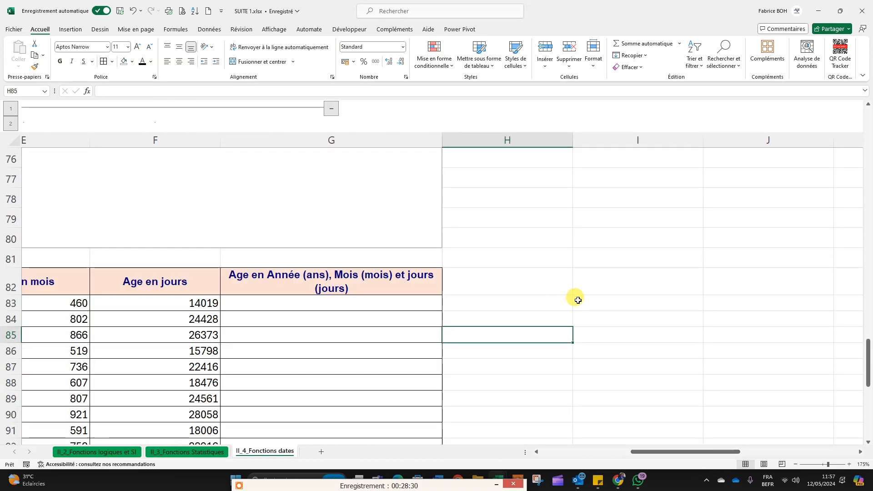
{"action": "left_click", "coordinate": [587, 283]}
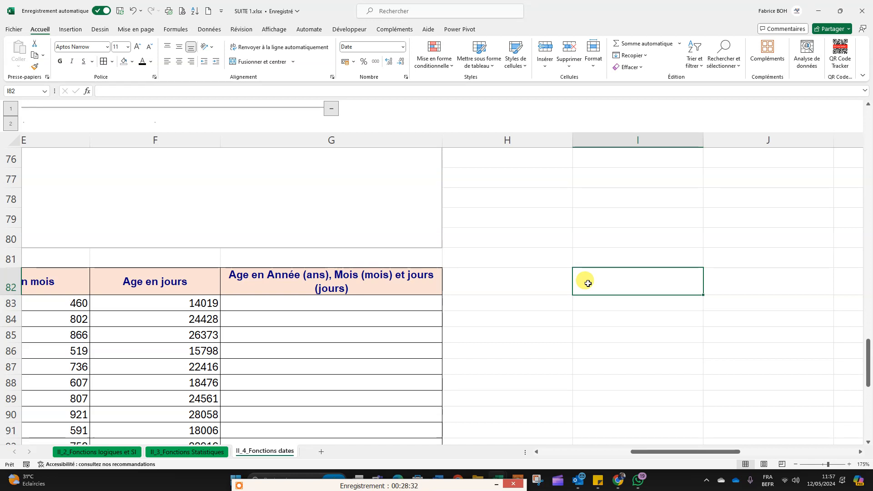
{"action": "type", "text": "30 ans"}
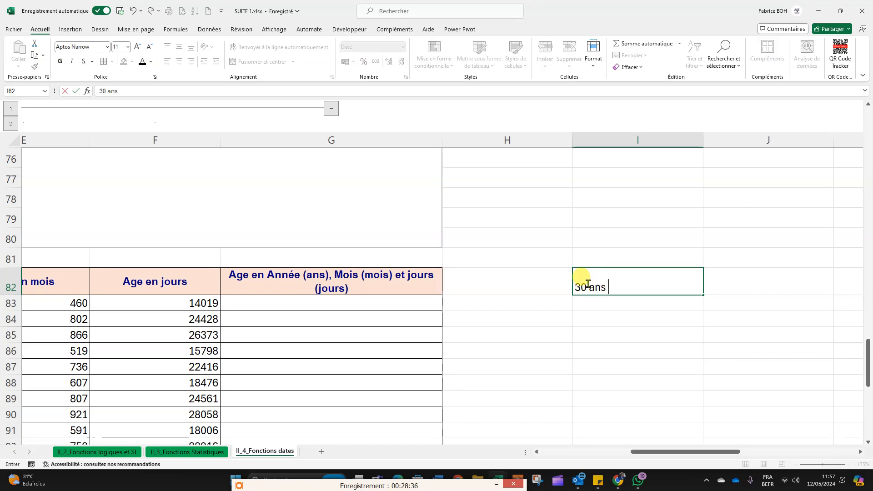
{"action": "type", "text": " 11 mois"}
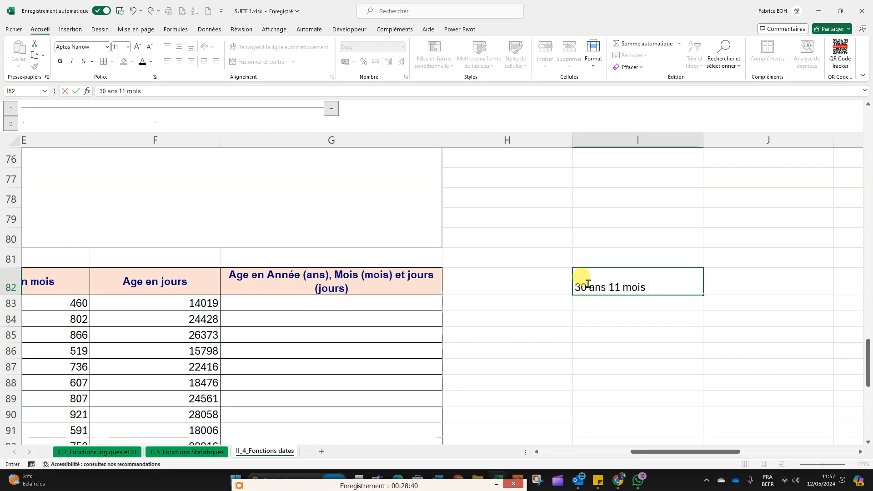
{"action": "type", "text": " 25 jours"}
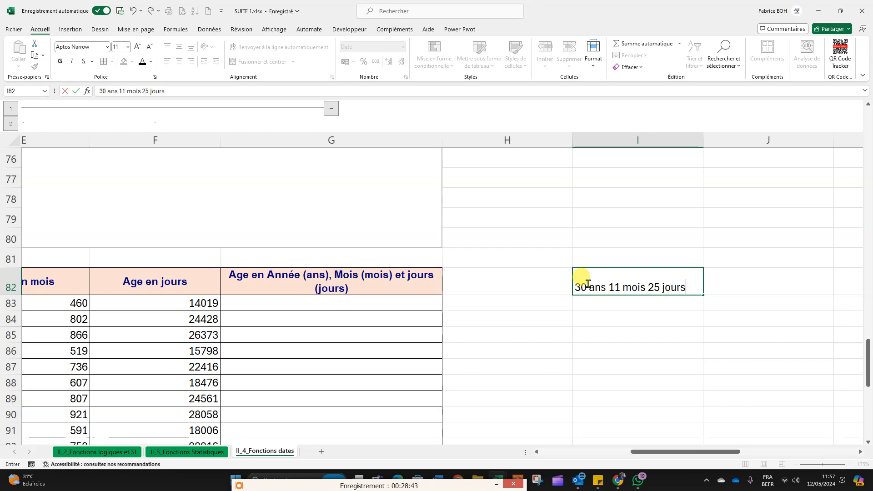
{"action": "key", "text": "Return"}
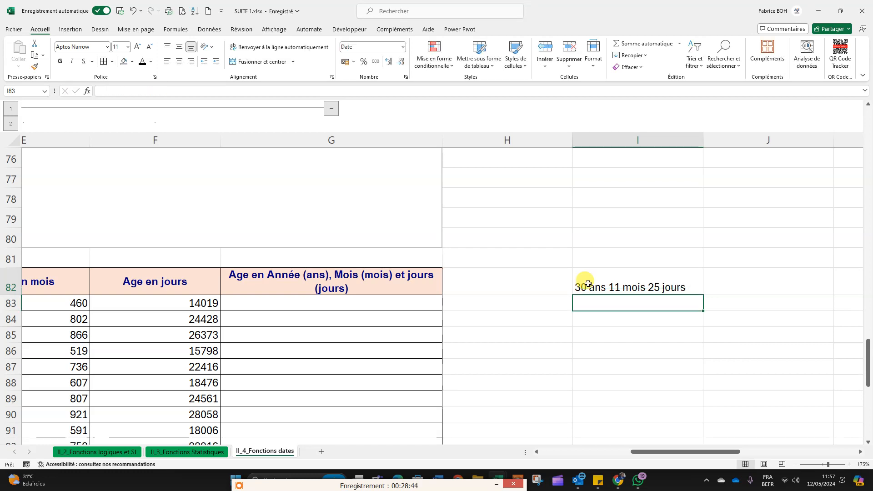
{"action": "left_click", "coordinate": [709, 384]}
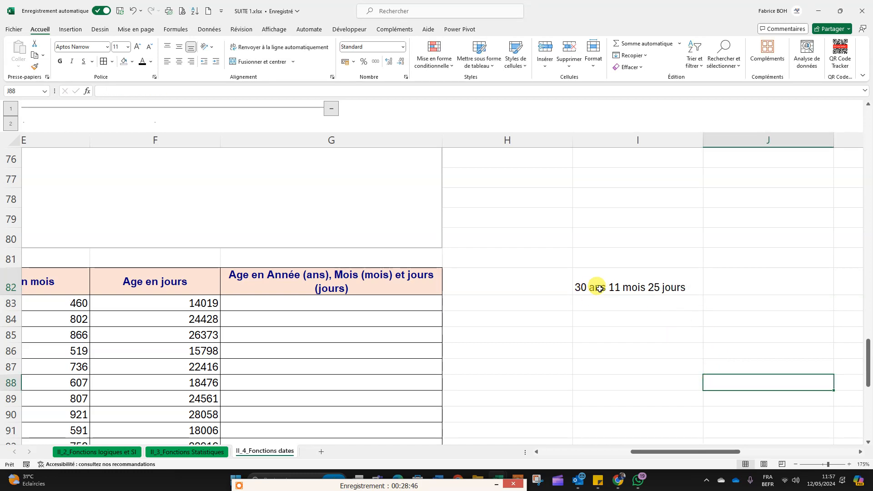
Step: Enter a sample first name in I80 and a surname in J80 as two separate texts above the sample age
{"action": "scroll", "coordinate": [598, 289], "scroll_direction": "up", "scroll_amount": 1}
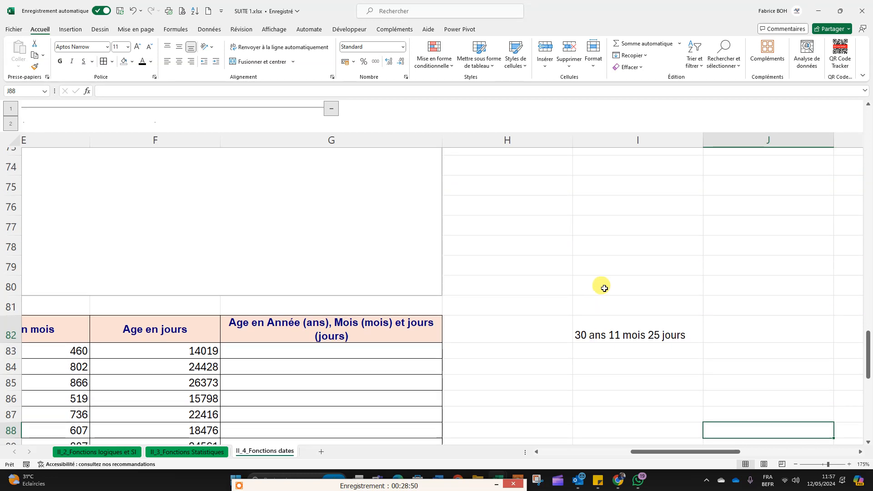
{"action": "left_click", "coordinate": [614, 286]}
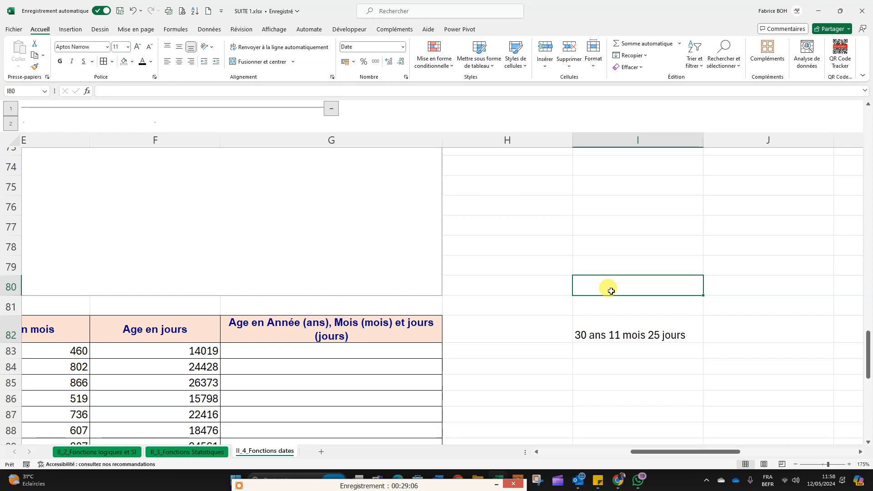
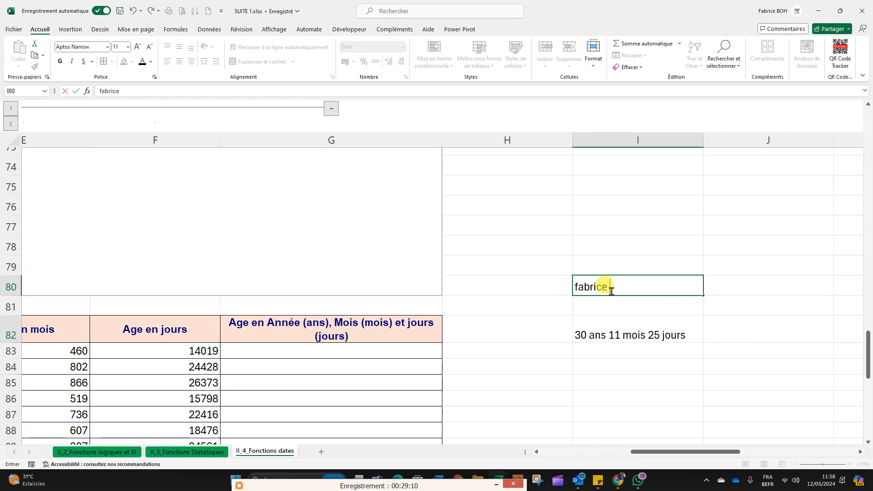
{"action": "left_click", "coordinate": [735, 290]}
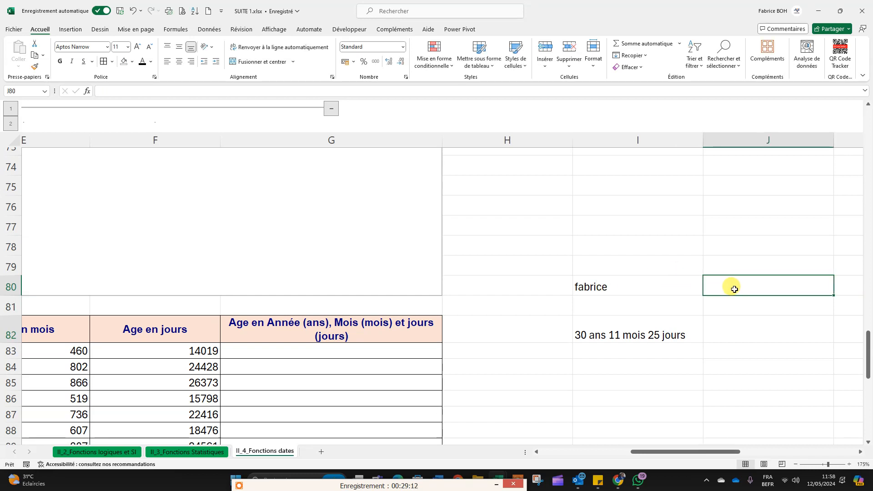
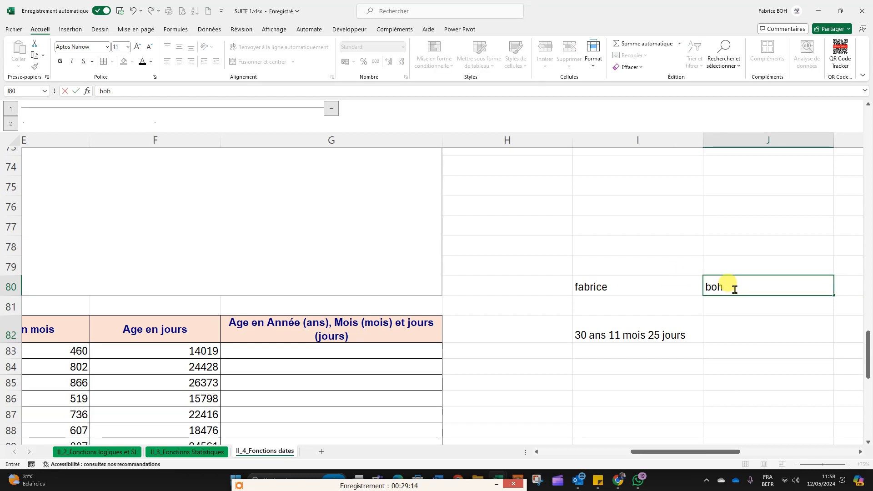
{"action": "left_click_drag", "start_coordinate": [663, 452], "coordinate": [721, 452]}
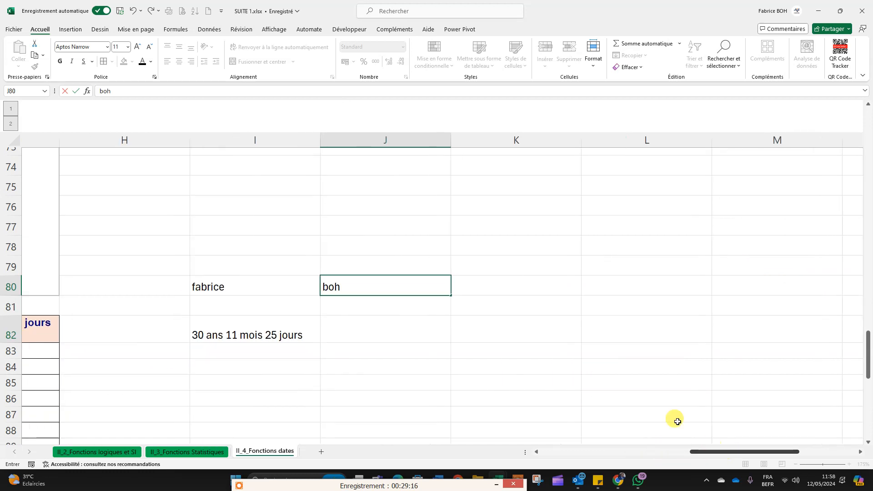
{"action": "left_click", "coordinate": [521, 272]}
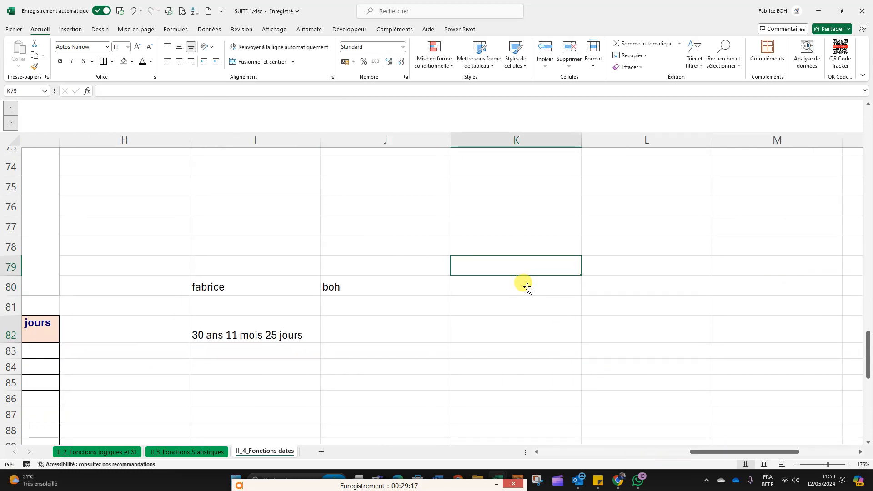
{"action": "left_click", "coordinate": [505, 292]}
{"action": "left_click", "coordinate": [503, 335]}
{"action": "left_click", "coordinate": [509, 274]}
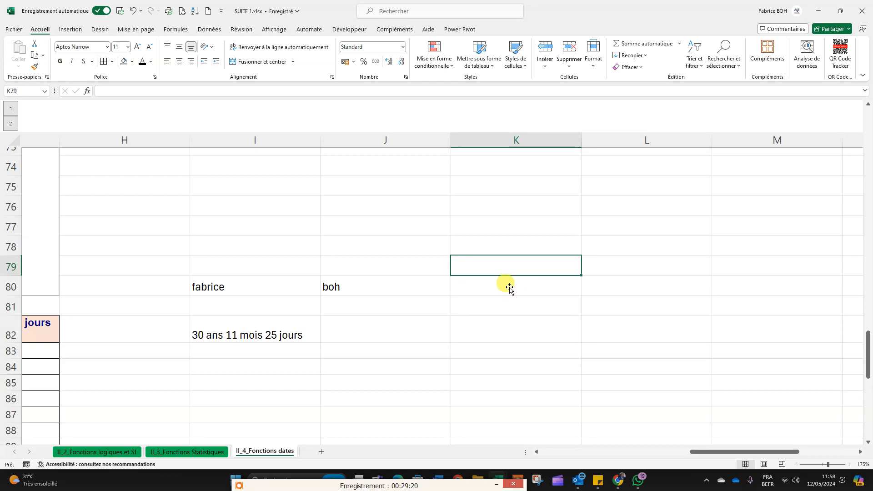
Step: Join the sample first name and surname in K80 with the formula =I80&J80
{"action": "left_click", "coordinate": [509, 294]}
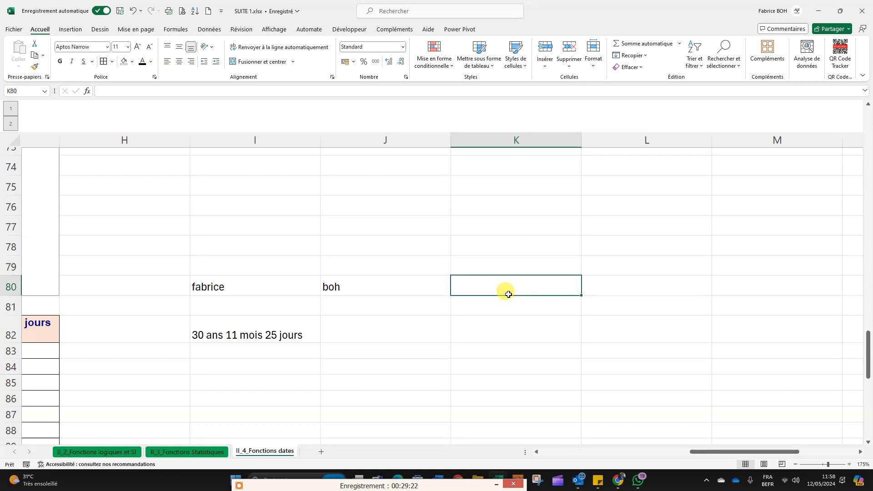
{"action": "type", "text": "="}
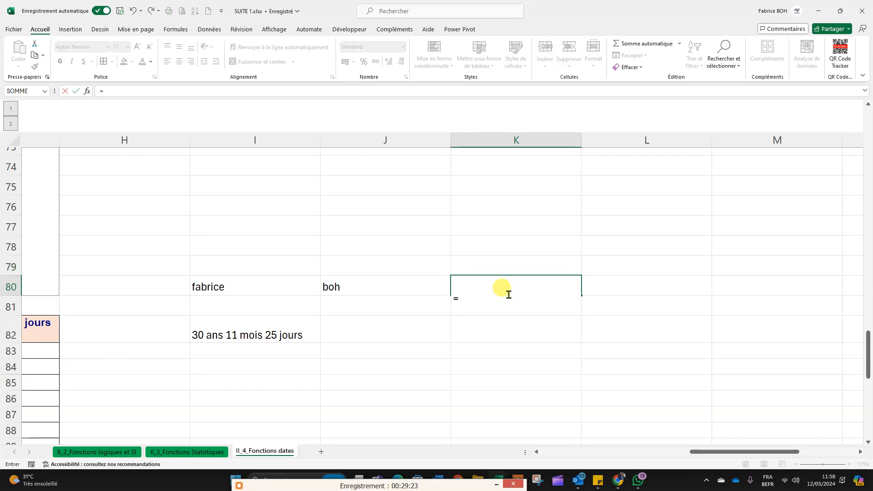
{"action": "left_click", "coordinate": [229, 289]}
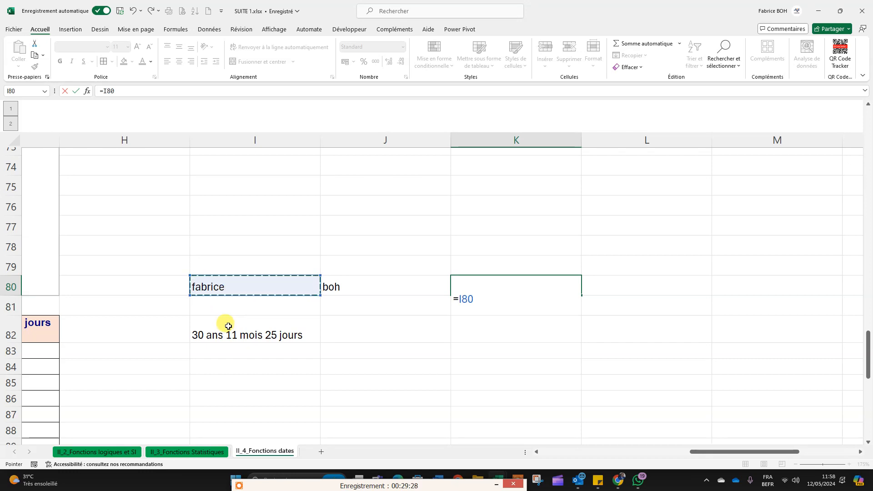
{"action": "type", "text": "&"}
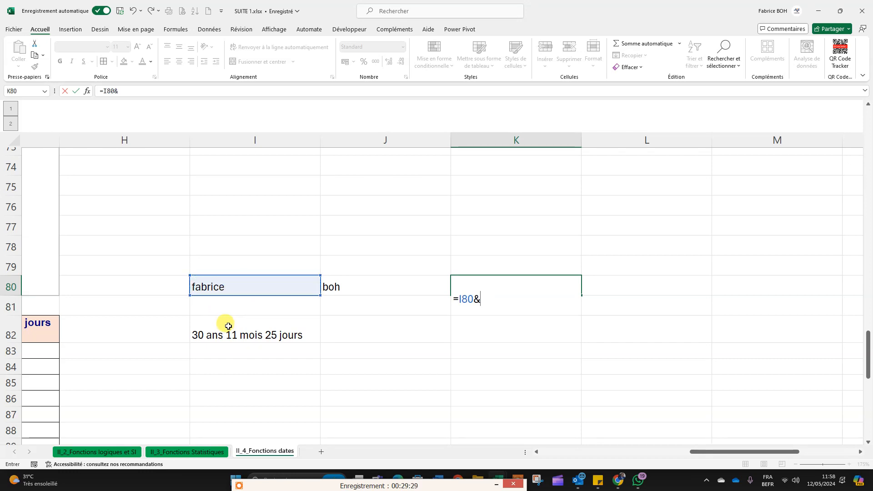
{"action": "left_click", "coordinate": [355, 290]}
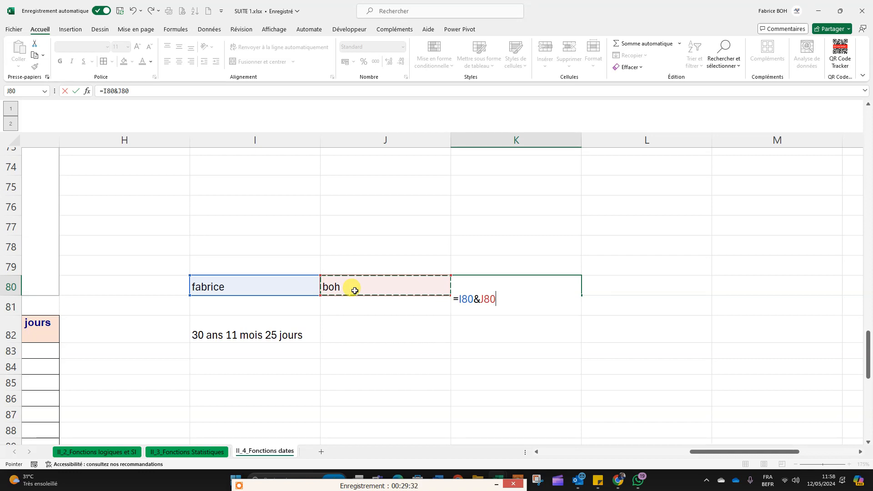
{"action": "key", "text": "Return"}
{"action": "left_click", "coordinate": [575, 374]}
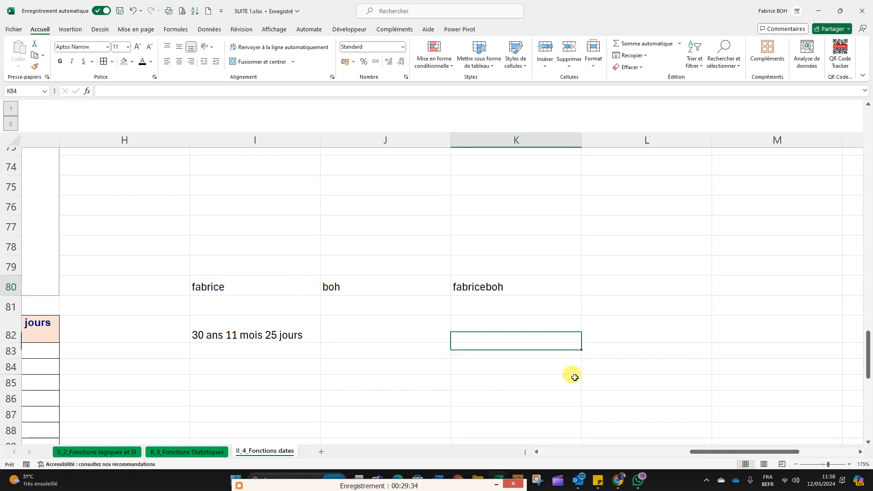
{"action": "left_click", "coordinate": [495, 290]}
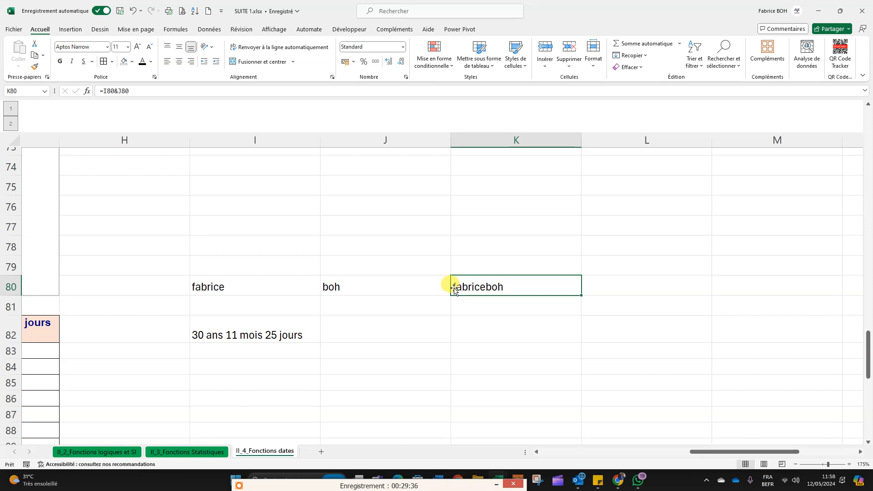
{"action": "key", "text": "ctrl+Home"}
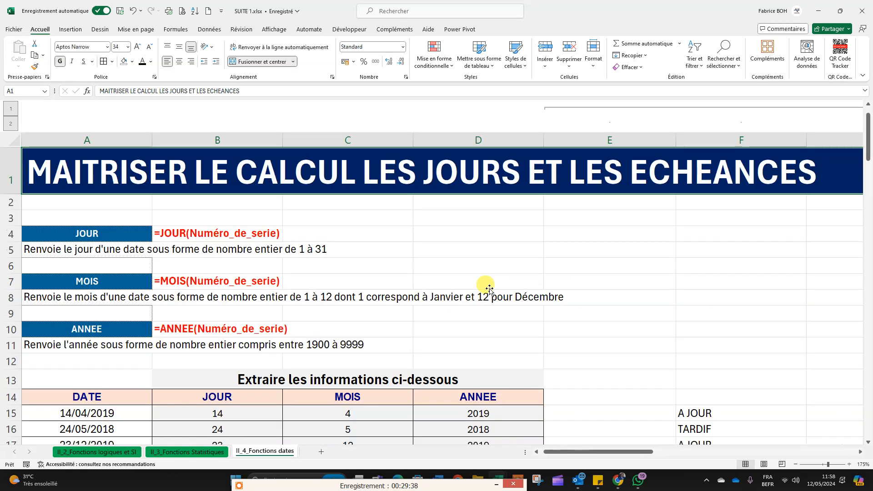
{"action": "scroll", "coordinate": [628, 367], "scroll_direction": "down", "scroll_amount": 4}
{"action": "scroll", "coordinate": [494, 401], "scroll_direction": "down", "scroll_amount": 2}
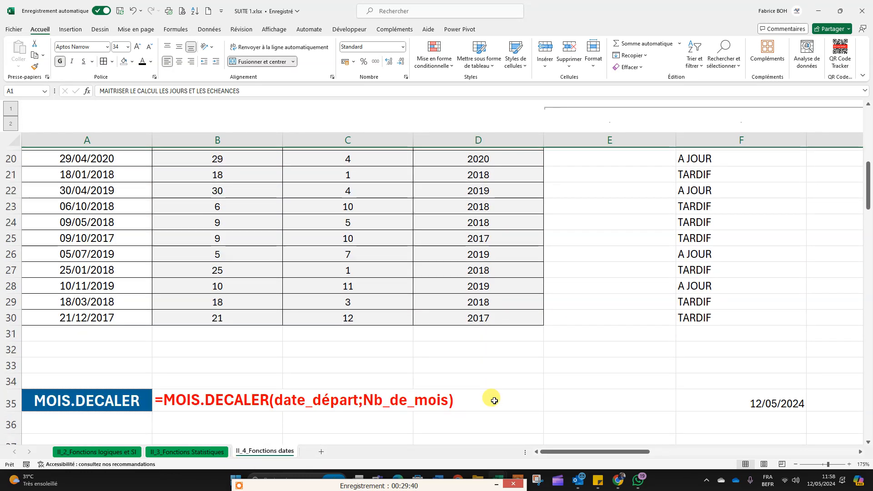
{"action": "scroll", "coordinate": [494, 401], "scroll_direction": "down", "scroll_amount": 11}
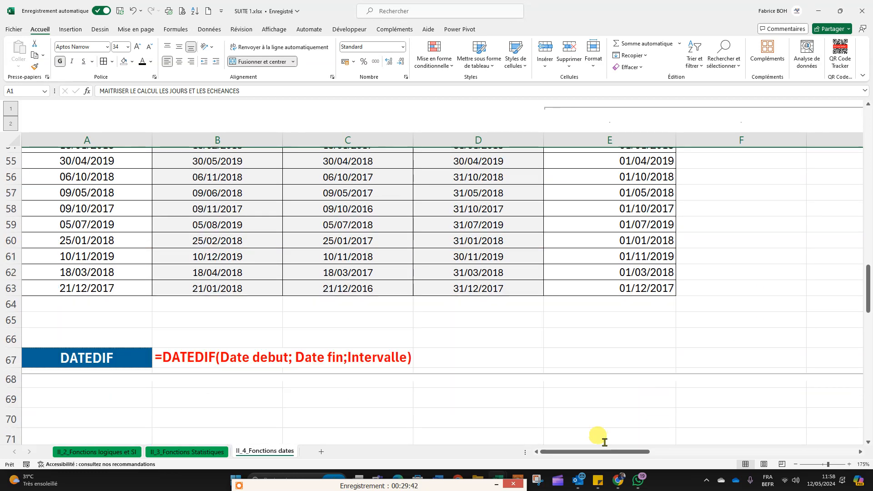
{"action": "scroll", "coordinate": [604, 442], "scroll_direction": "down", "scroll_amount": 1}
{"action": "left_click_drag", "start_coordinate": [595, 454], "coordinate": [748, 454]}
{"action": "scroll", "coordinate": [653, 413], "scroll_direction": "down", "scroll_amount": 5}
Step: Add a space between the two joined texts by changing the K80 formula to =I80&" "&J80
{"action": "left_click", "coordinate": [644, 284]}
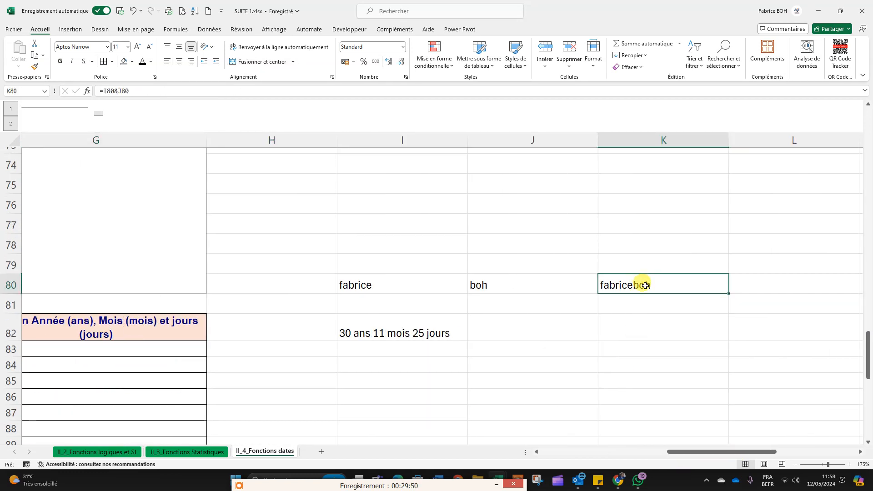
{"action": "double_click", "coordinate": [639, 286]}
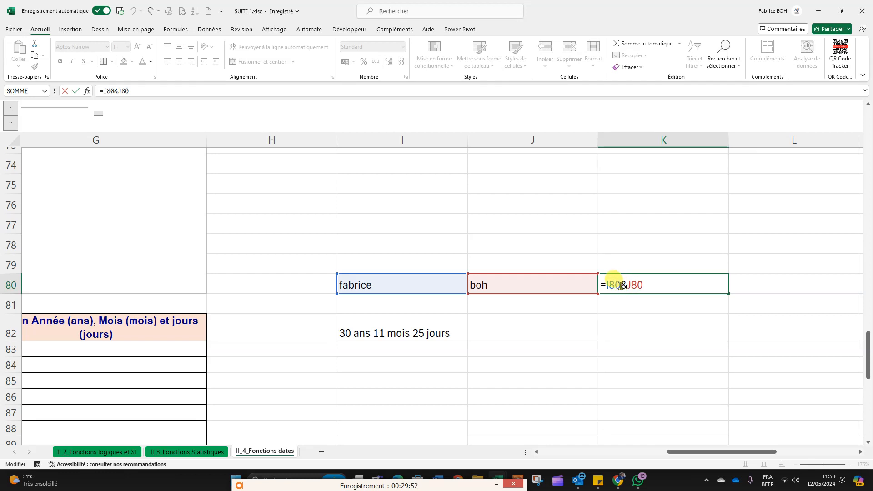
{"action": "key", "text": "Left"}
{"action": "key", "text": "Left"}
{"action": "key", "text": "Left"}
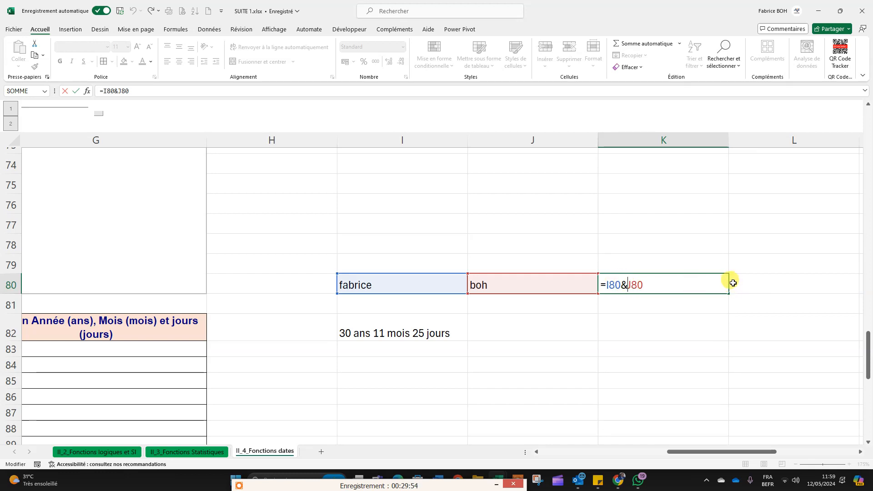
{"action": "type", "text": "\""}
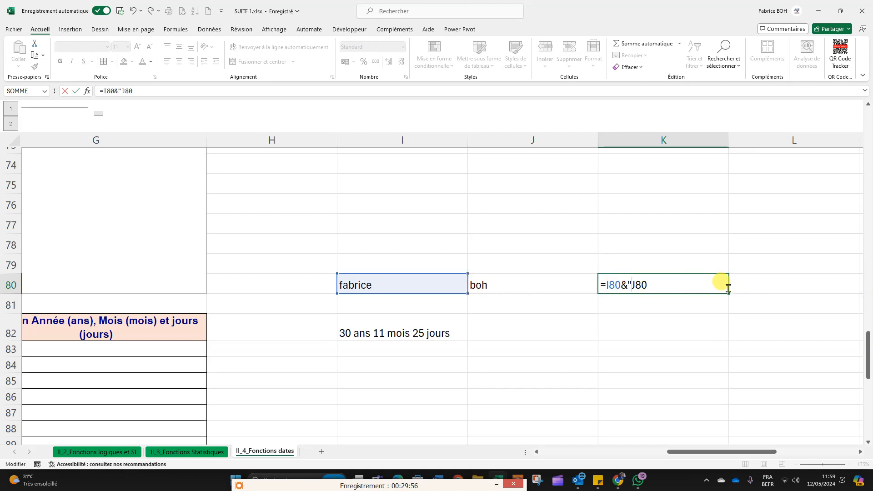
{"action": "type", "text": " \"&"}
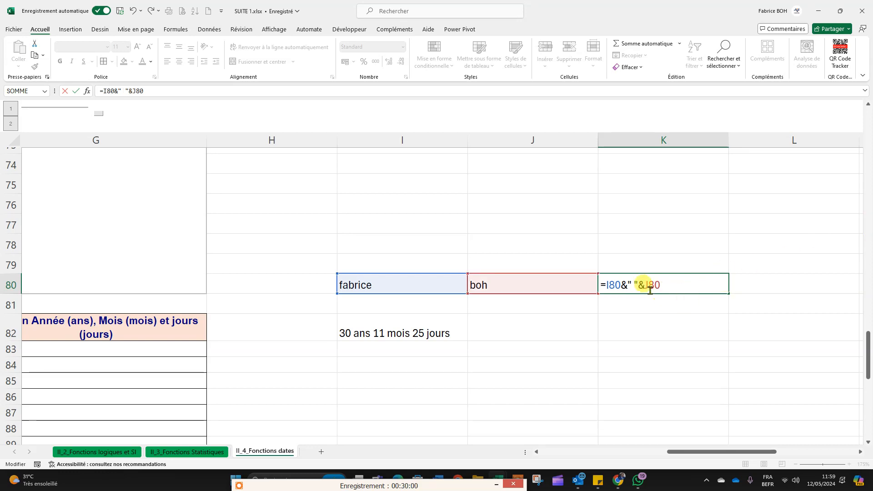
{"action": "left_click_drag", "start_coordinate": [607, 284], "coordinate": [619, 284]}
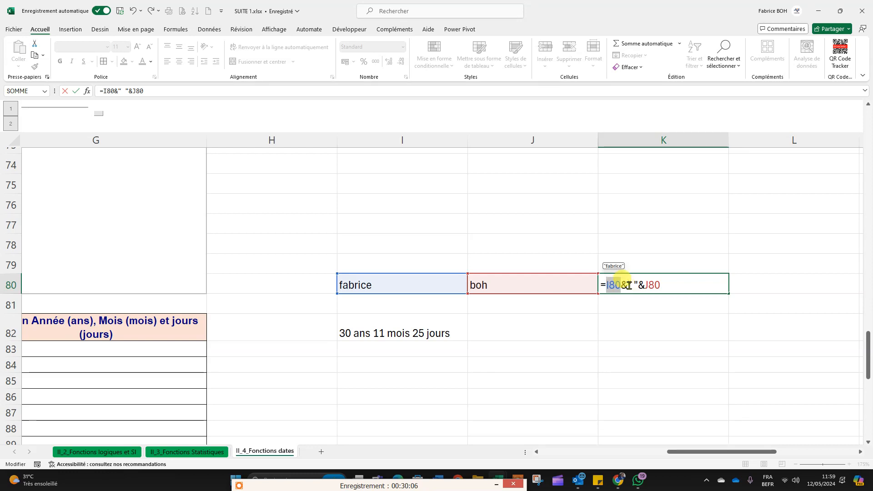
{"action": "left_click_drag", "start_coordinate": [629, 284], "coordinate": [634, 284]}
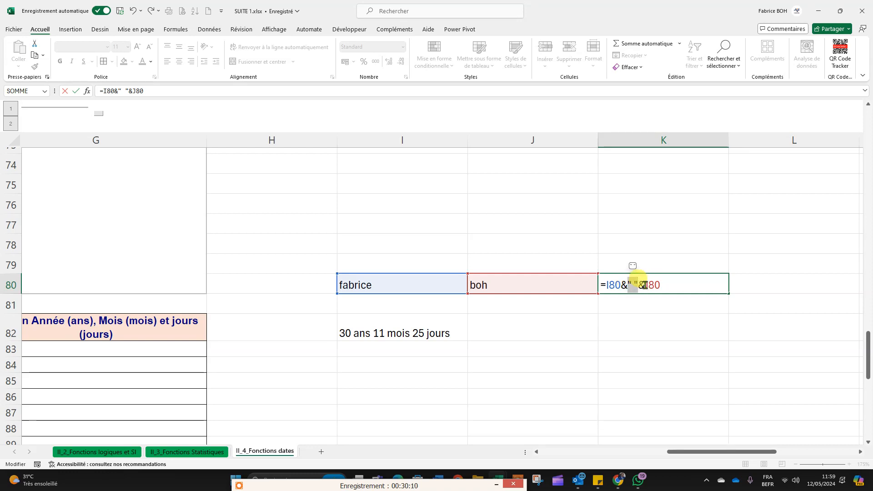
{"action": "left_click_drag", "start_coordinate": [646, 285], "coordinate": [661, 285]}
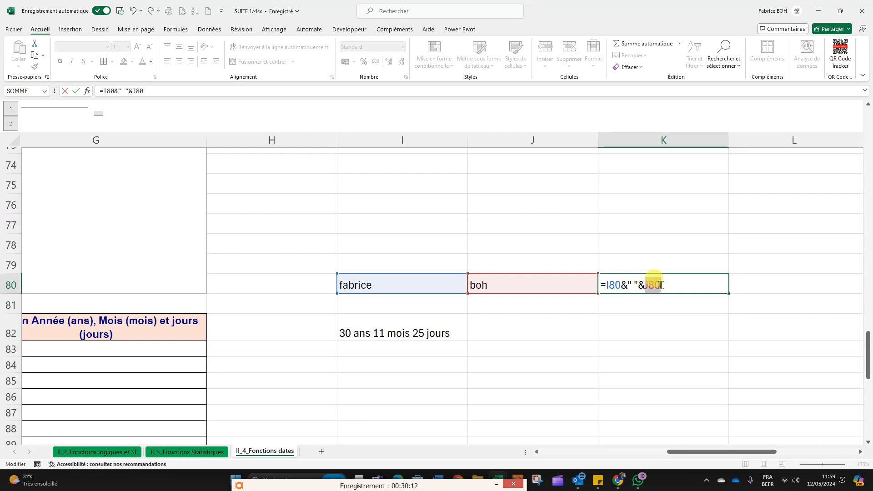
{"action": "key", "text": "Return"}
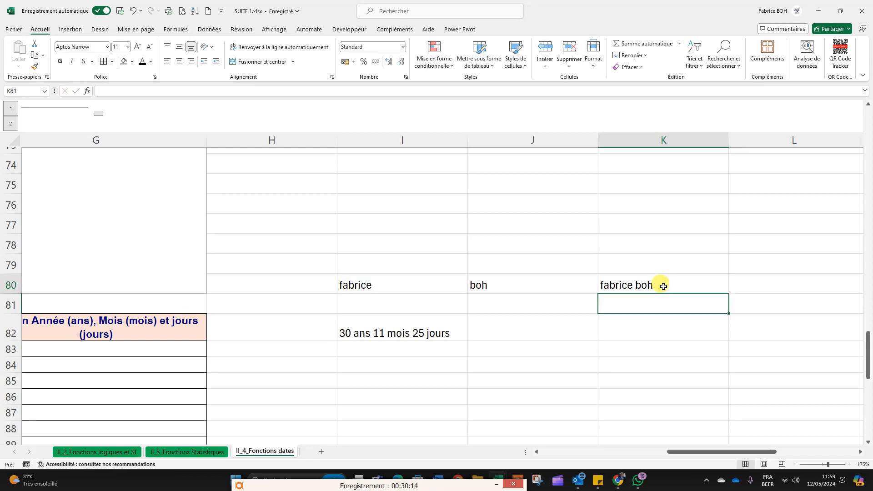
Step: Clear the name-joining example from cells I80 to K80
{"action": "left_click", "coordinate": [608, 285]}
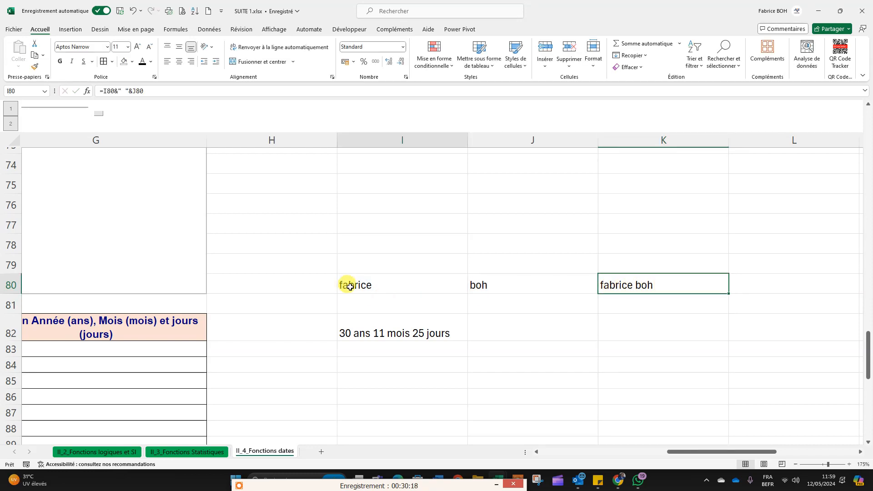
{"action": "left_click_drag", "start_coordinate": [345, 284], "coordinate": [643, 283]}
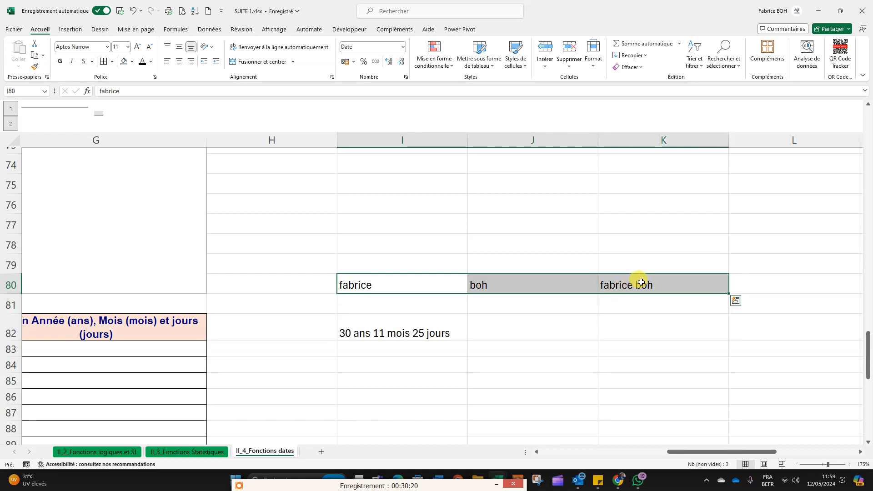
{"action": "key", "text": "Delete"}
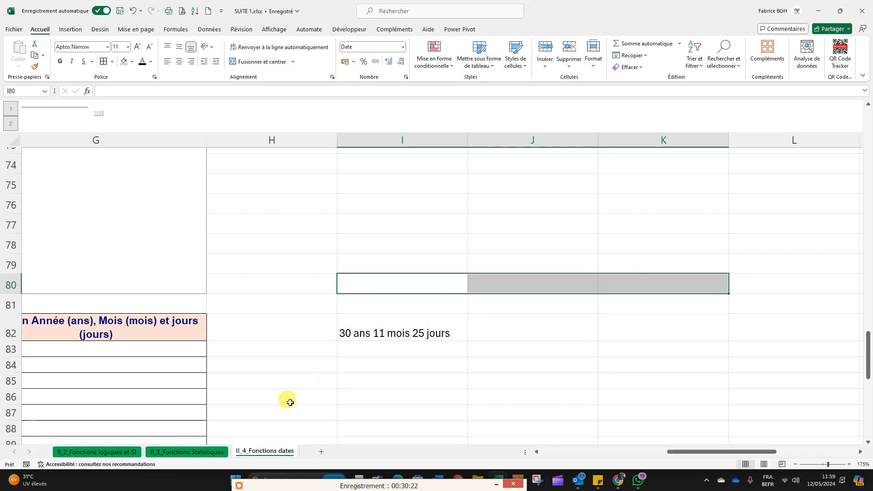
Step: Start a DATEDIF formula in G83, the first cell of the combined age column
{"action": "left_click_drag", "start_coordinate": [699, 453], "coordinate": [649, 455]}
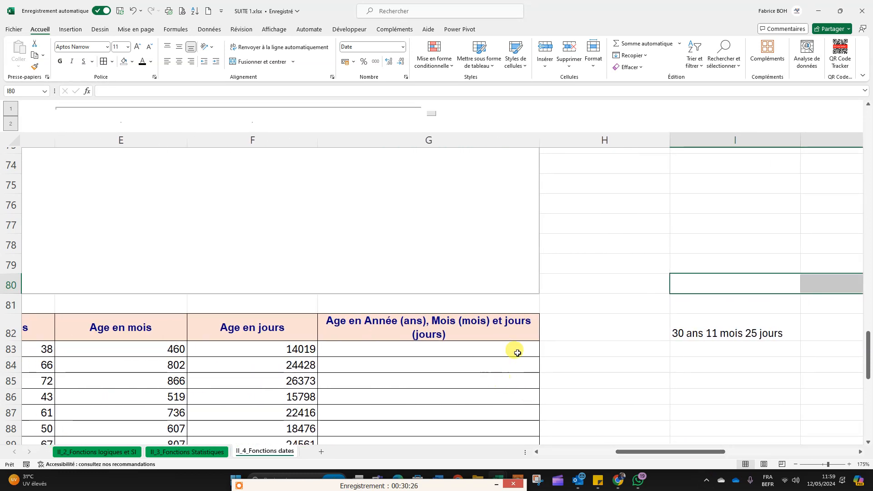
{"action": "left_click", "coordinate": [680, 331]}
{"action": "scroll", "coordinate": [501, 376], "scroll_direction": "down", "scroll_amount": 1}
{"action": "scroll", "coordinate": [421, 385], "scroll_direction": "down", "scroll_amount": 1}
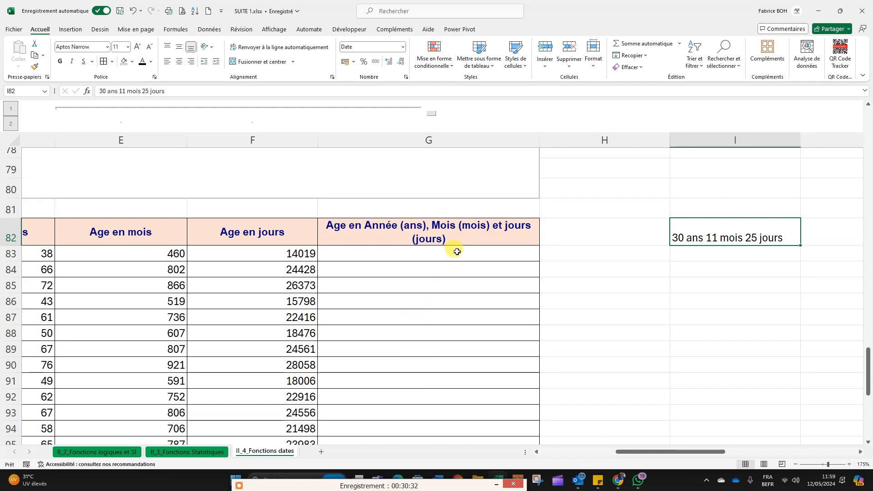
{"action": "left_click", "coordinate": [400, 253]}
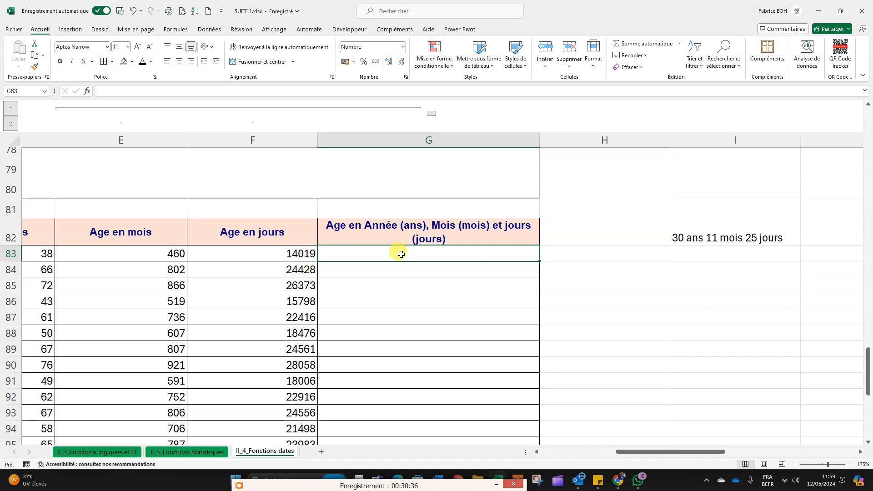
{"action": "type", "text": "=date"}
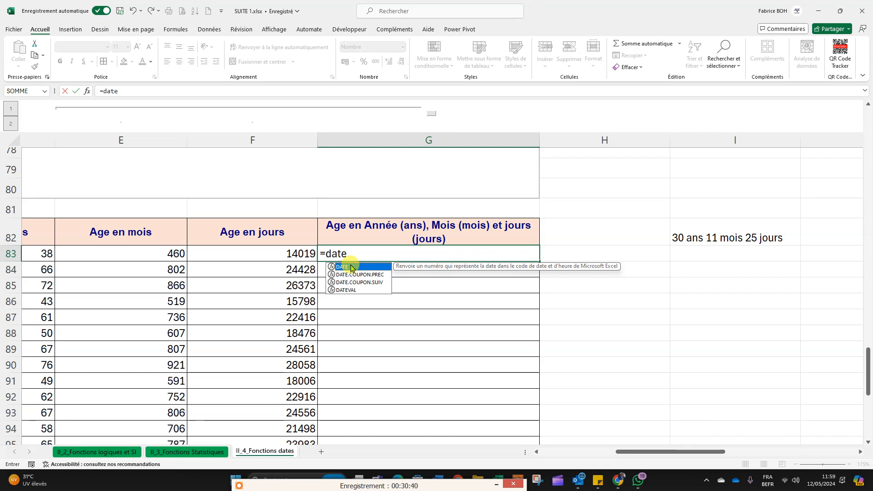
{"action": "type", "text": "di"}
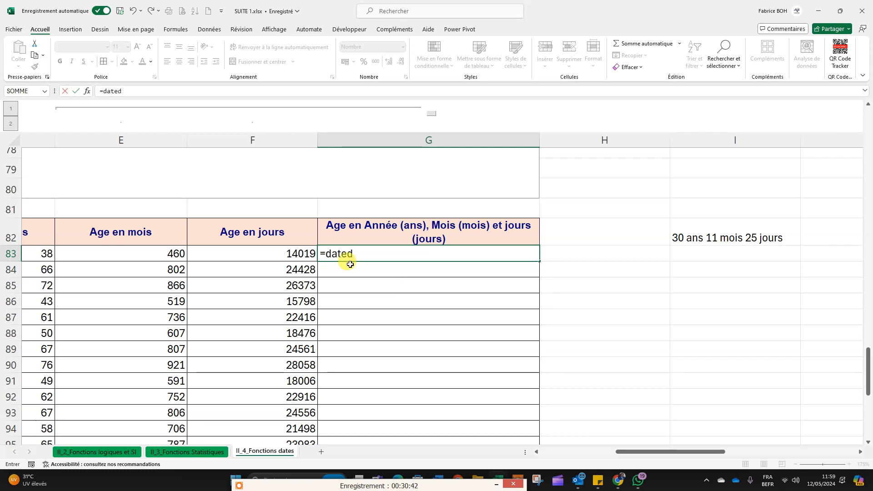
{"action": "key", "text": "BackSpace"}
{"action": "key", "text": "BackSpace"}
{"action": "key", "text": "BackSpace"}
{"action": "key", "text": "BackSpace"}
{"action": "key", "text": "BackSpace"}
{"action": "key", "text": "BackSpace"}
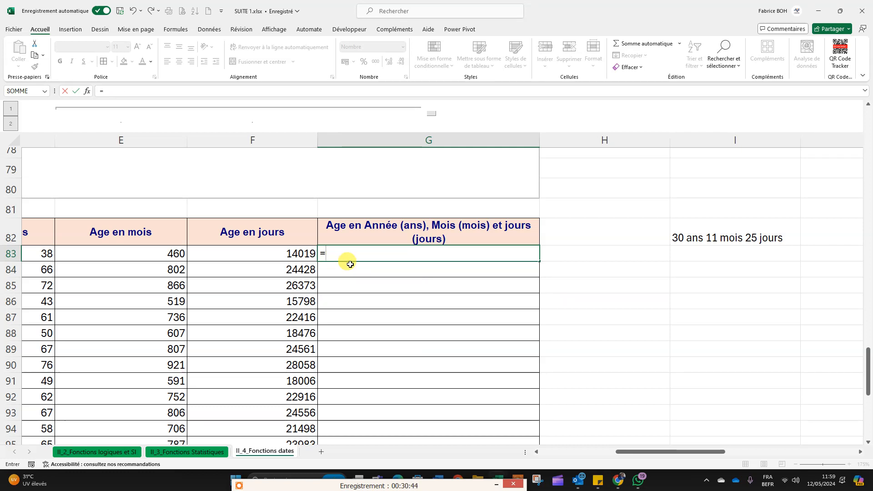
{"action": "type", "text": "DATEDI"}
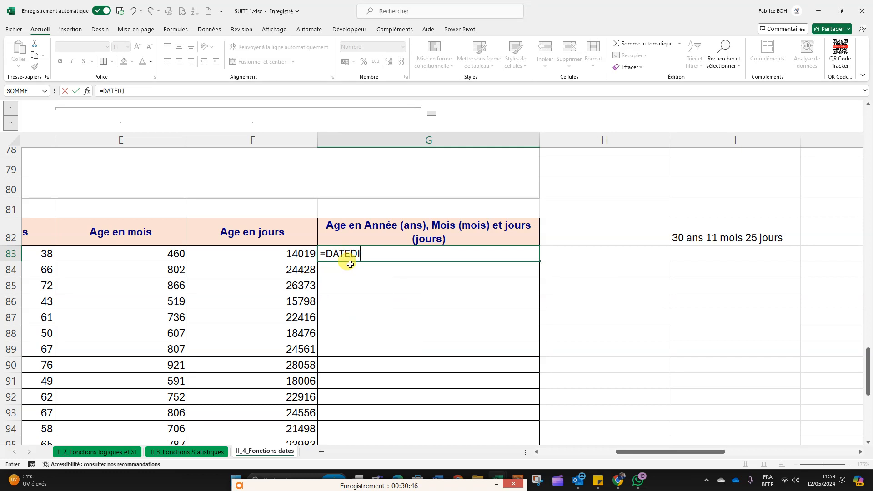
{"action": "type", "text": "F("}
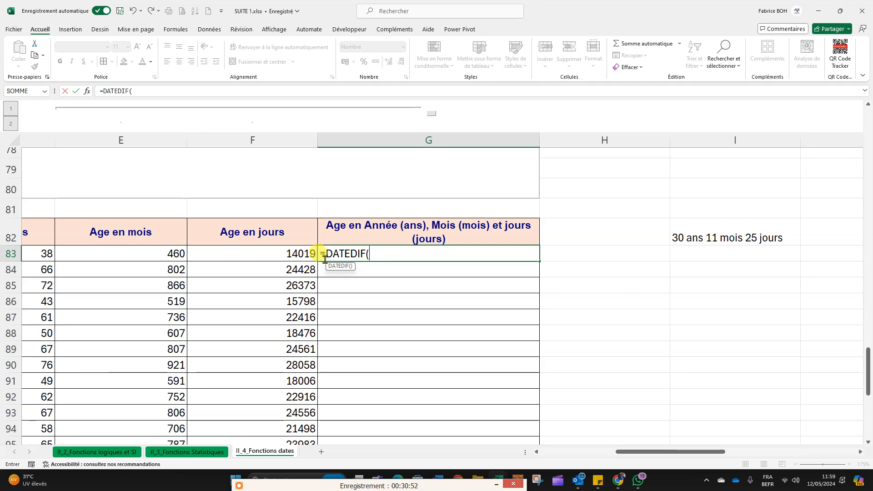
Step: Complete the years part of the G83 formula as =DATEDIF(C83;AUJOURDHUI();"Y")
{"action": "left_click_drag", "start_coordinate": [655, 452], "coordinate": [598, 451]}
{"action": "left_click", "coordinate": [231, 254]}
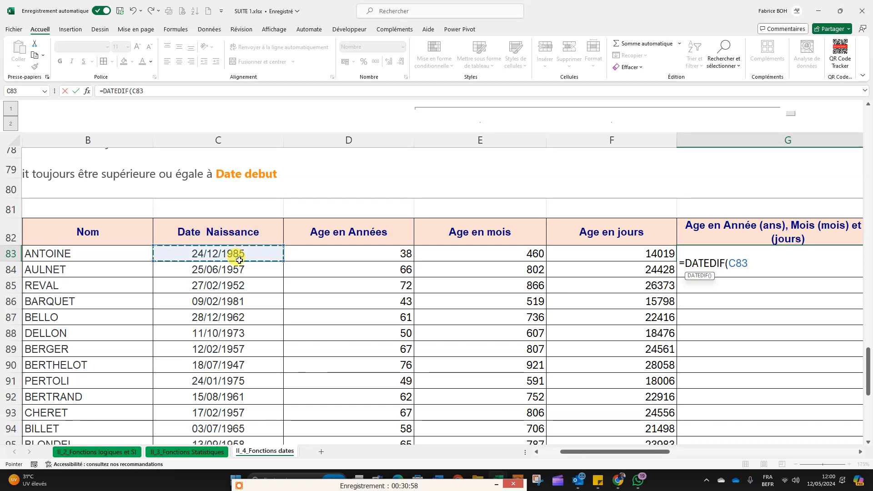
{"action": "type", "text": ";"}
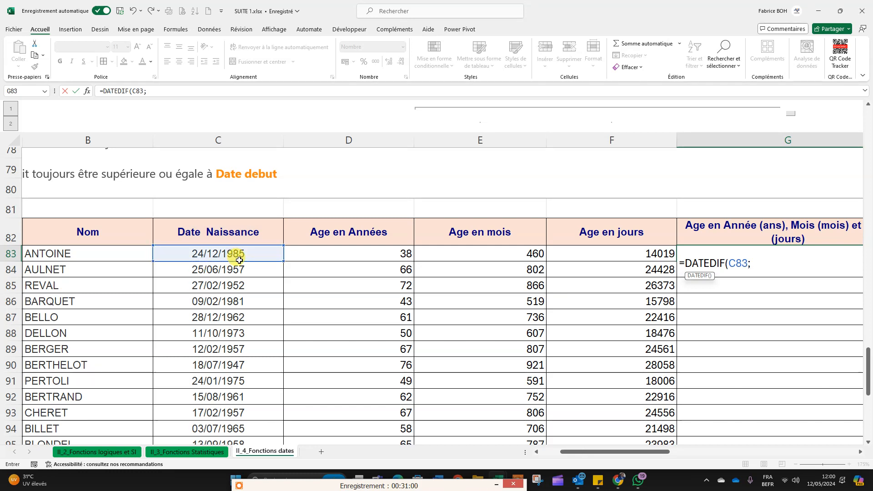
{"action": "type", "text": "AUJOURDHUI("}
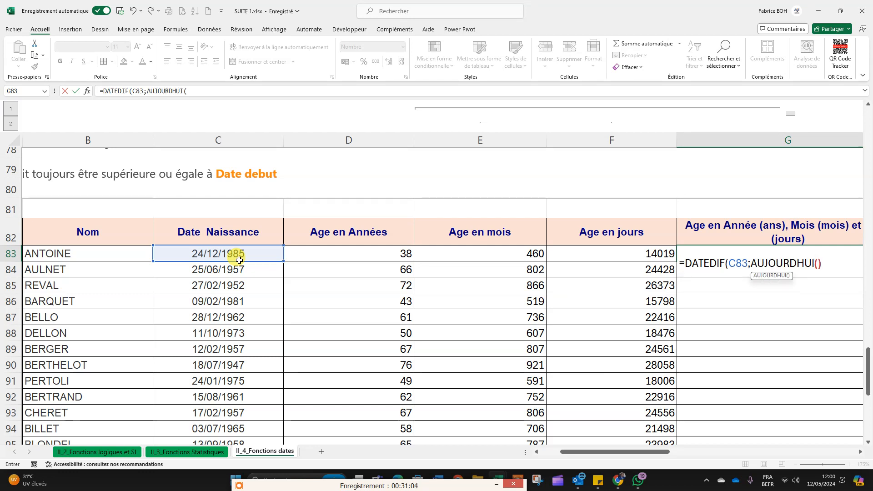
{"action": "type", "text": ");\""}
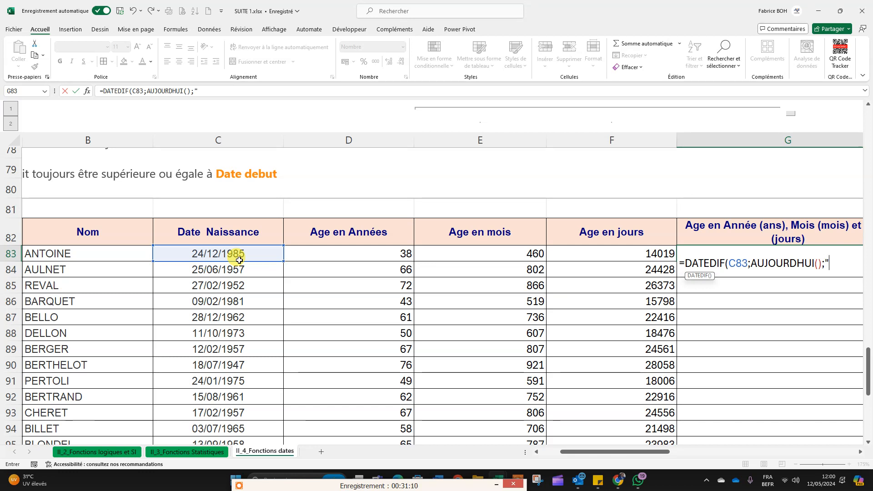
{"action": "type", "text": "Y\")"}
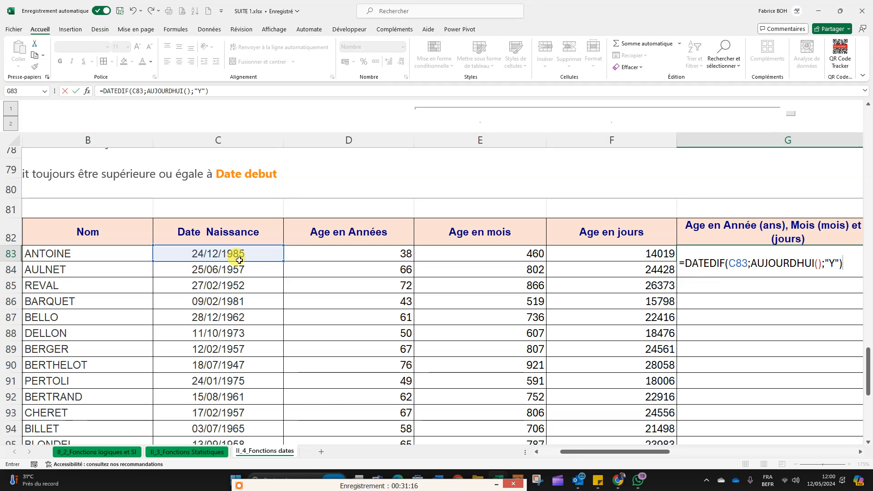
Step: Append &" Ans" to the years formula in G83 so the unit text follows the number
{"action": "key", "text": "Return"}
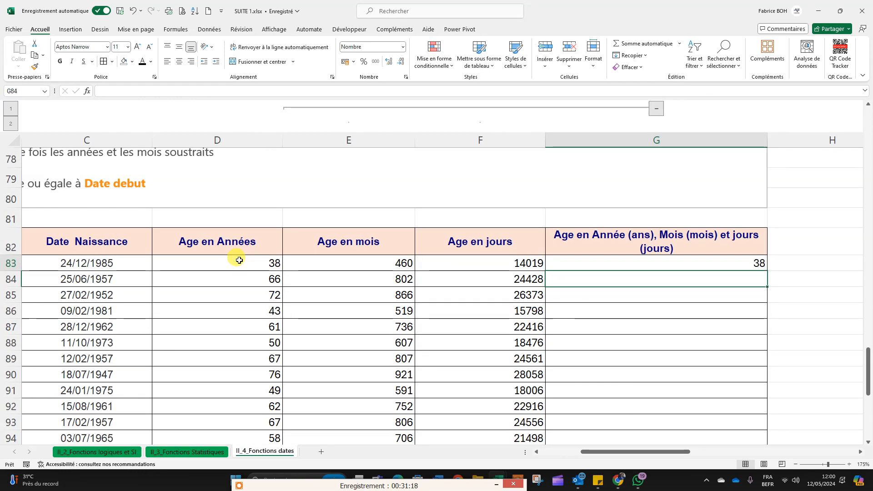
{"action": "left_click", "coordinate": [748, 262]}
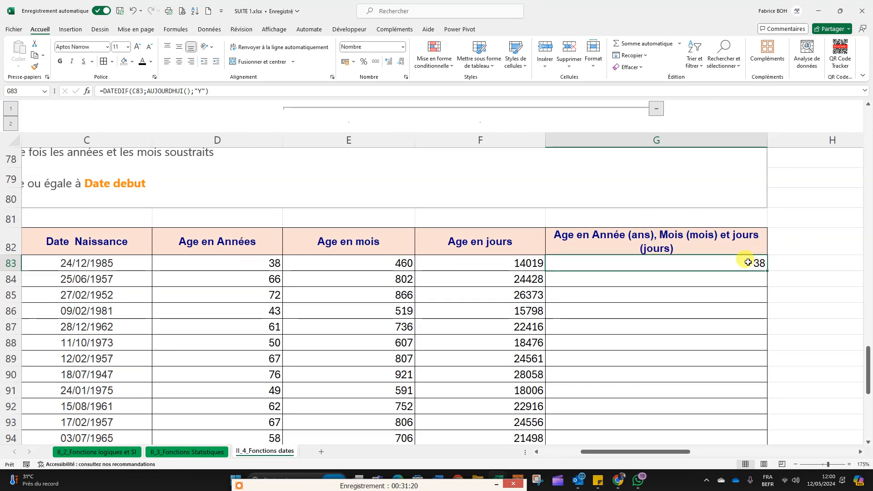
{"action": "double_click", "coordinate": [746, 262]}
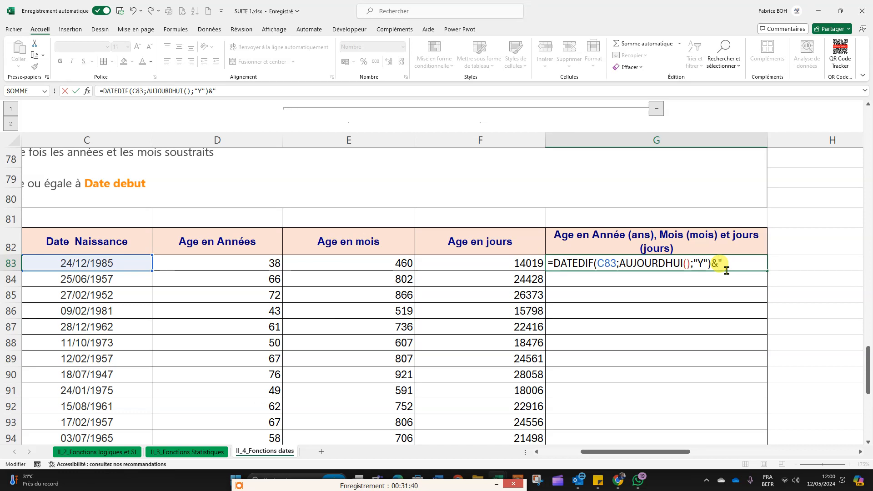
{"action": "type", "text": "\""}
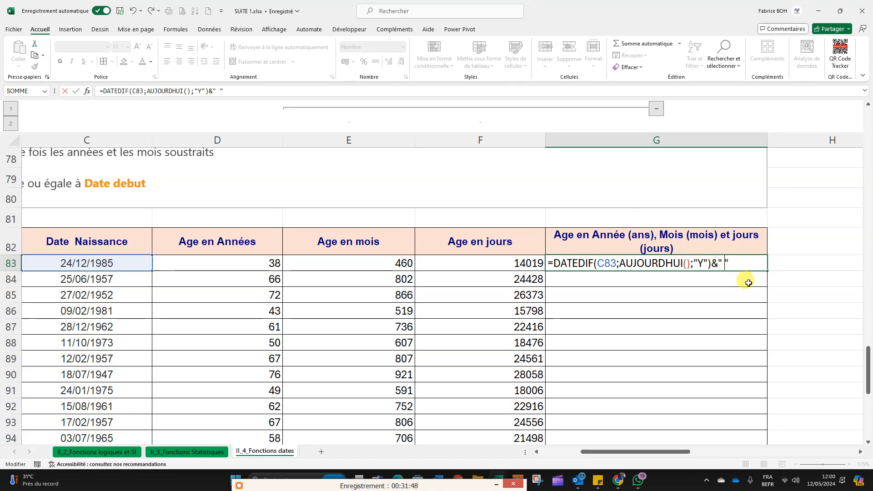
{"action": "type", "text": "ns"}
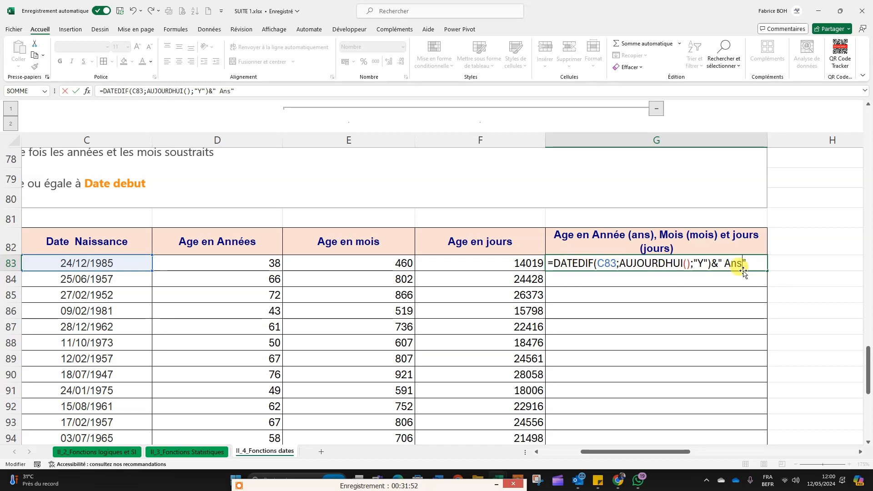
{"action": "key", "text": "Return"}
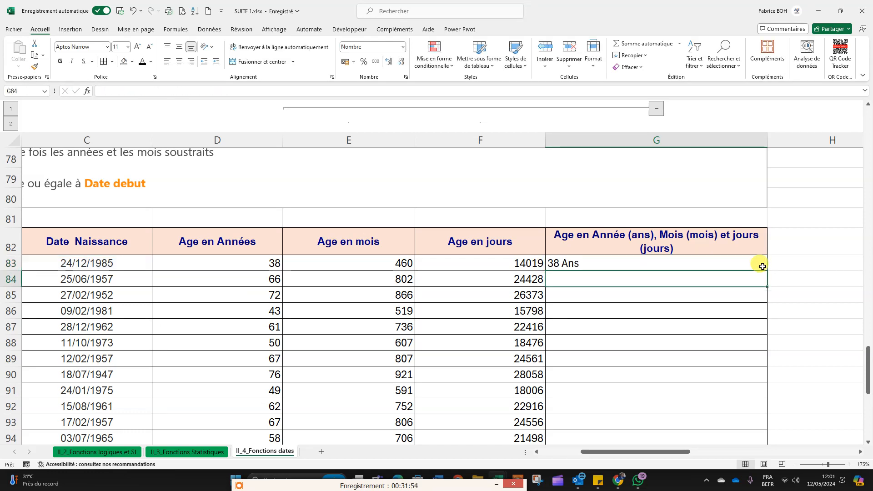
Step: Change the unit text in the G83 formula to lowercase " ans"
{"action": "left_click", "coordinate": [600, 263]}
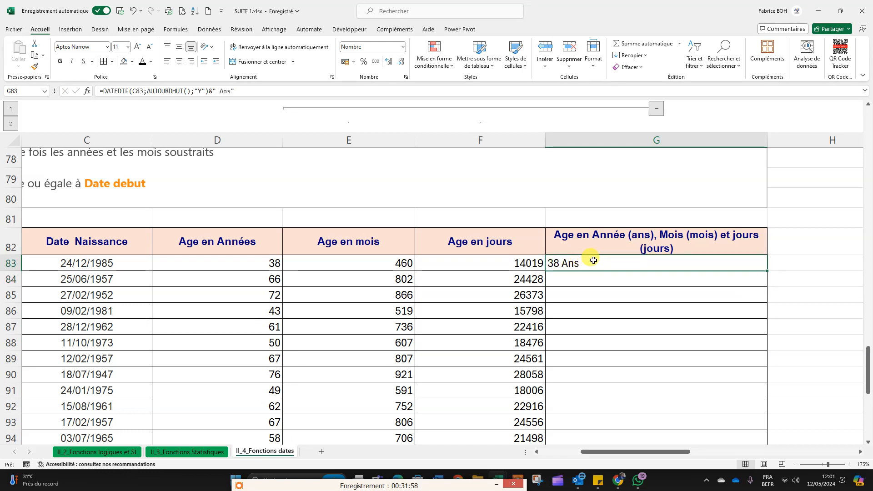
{"action": "double_click", "coordinate": [579, 262]}
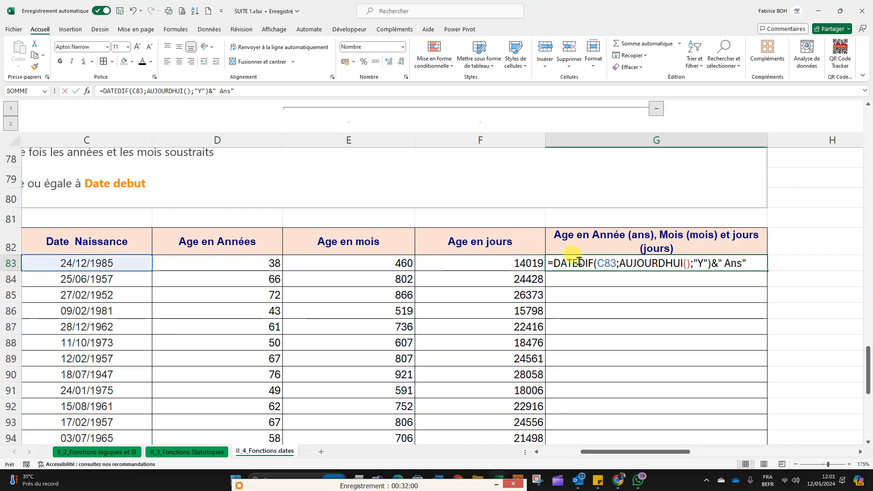
{"action": "left_click", "coordinate": [729, 263]}
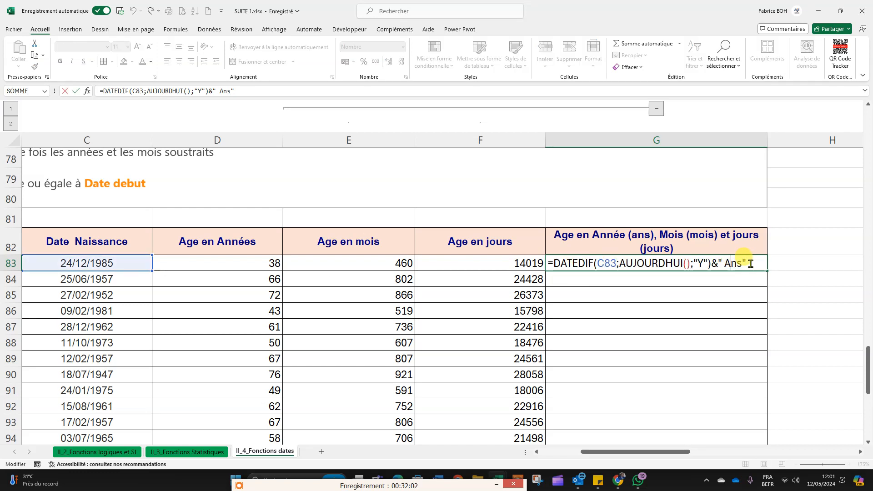
{"action": "key", "text": "BackSpace"}
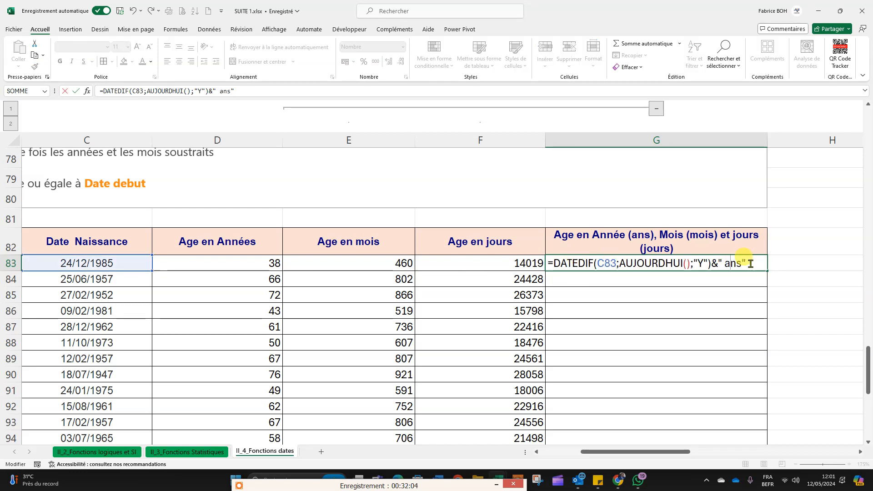
{"action": "key", "text": "Return"}
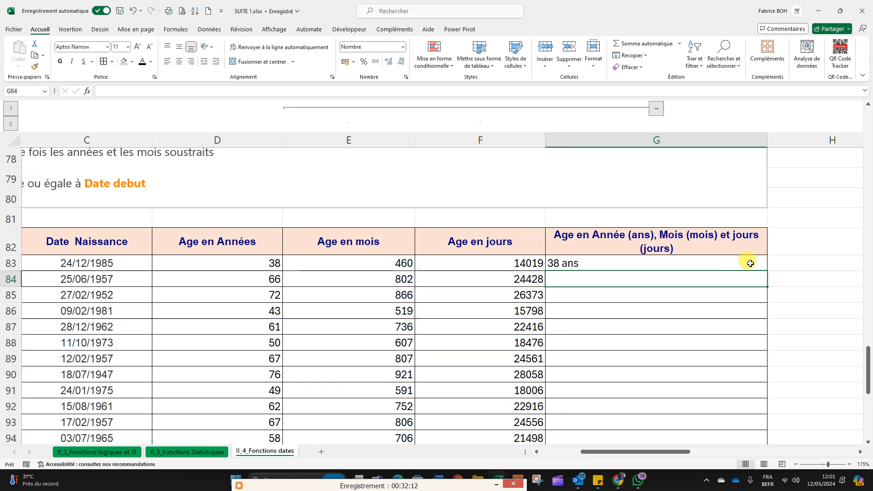
Step: Copy the expression DATEDIF(C83;AUJOURDHUI();"Y")&" ans" inside G83 and add & at the end of the formula
{"action": "left_click", "coordinate": [739, 263]}
{"action": "double_click", "coordinate": [737, 263]}
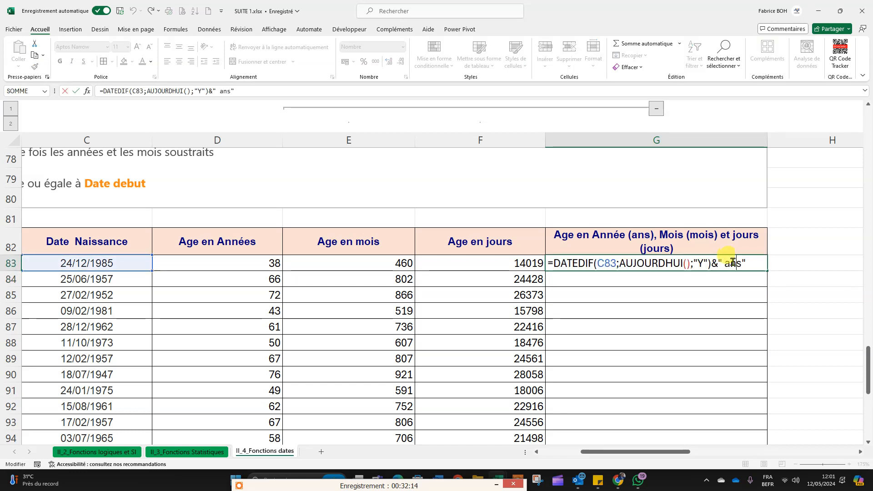
{"action": "left_click_drag", "start_coordinate": [753, 263], "coordinate": [557, 260]}
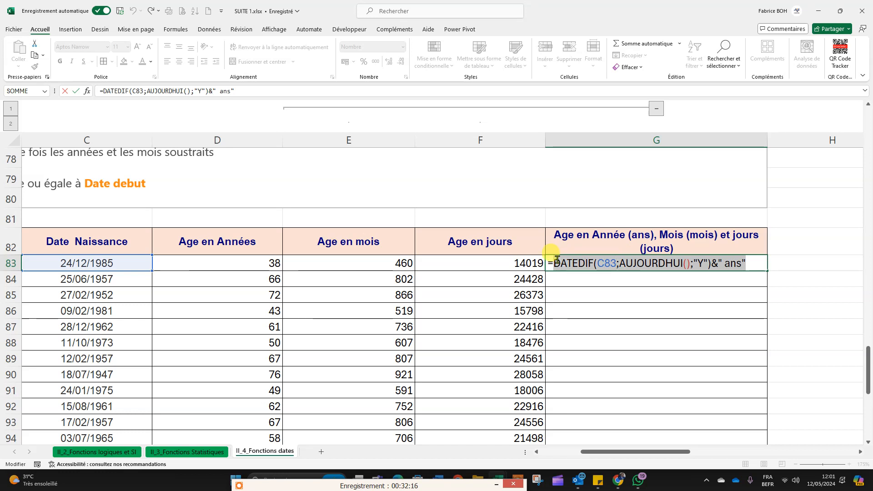
{"action": "key", "text": "ctrl+c"}
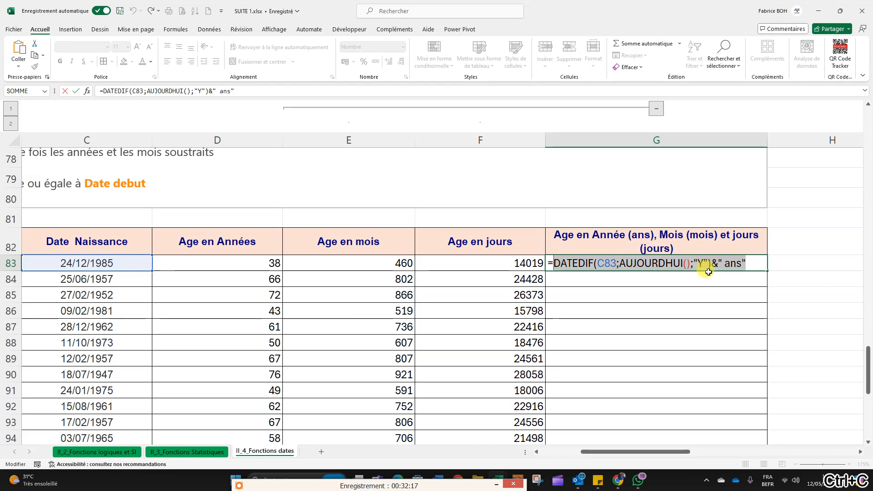
{"action": "left_click", "coordinate": [762, 264]}
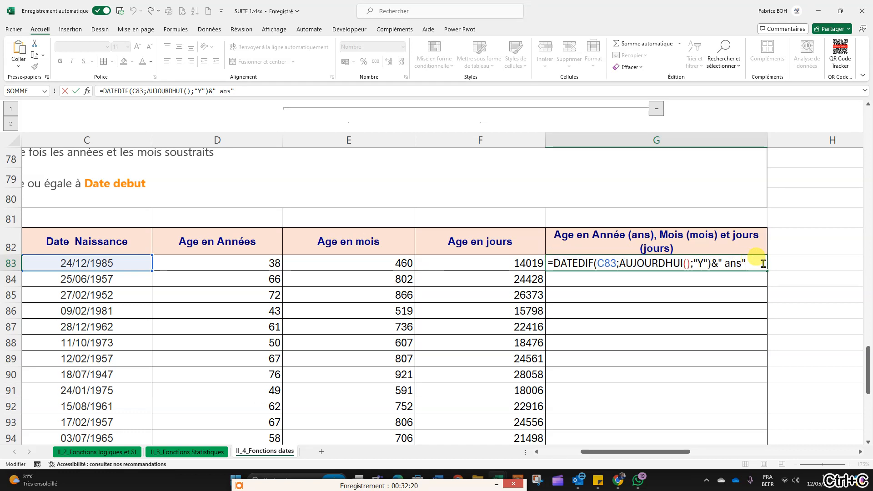
{"action": "type", "text": "\""}
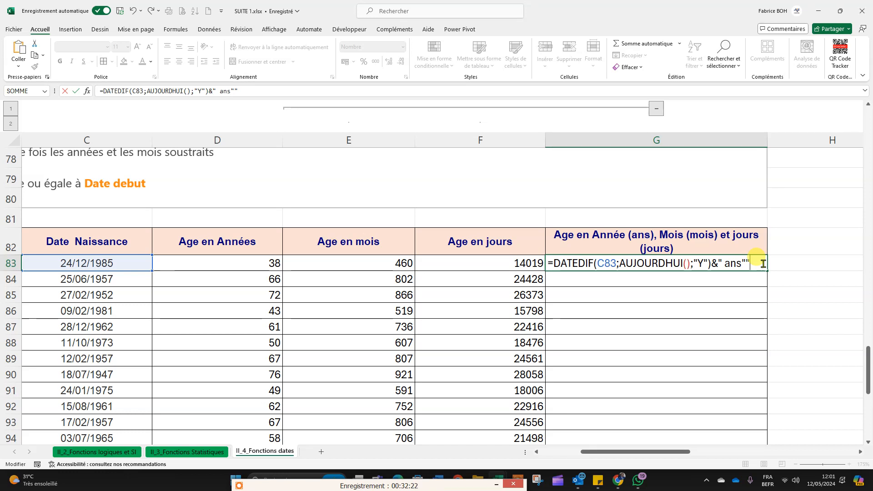
{"action": "key", "text": "BackSpace"}
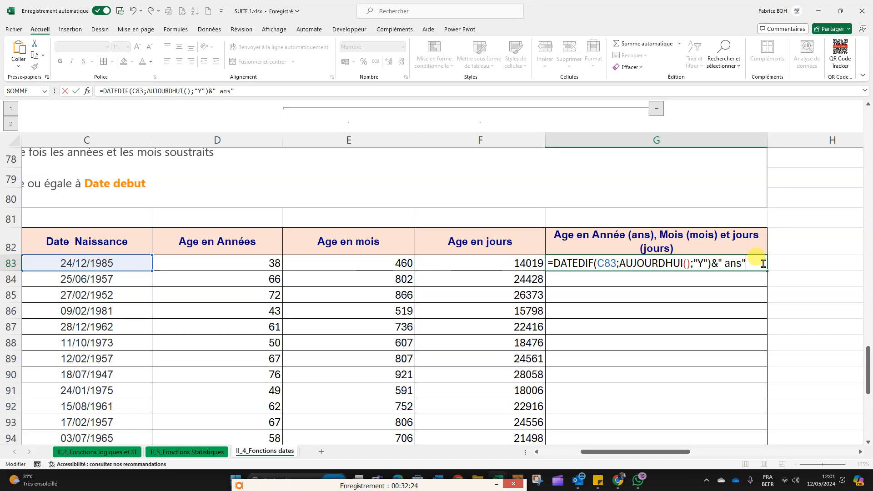
{"action": "type", "text": "&"}
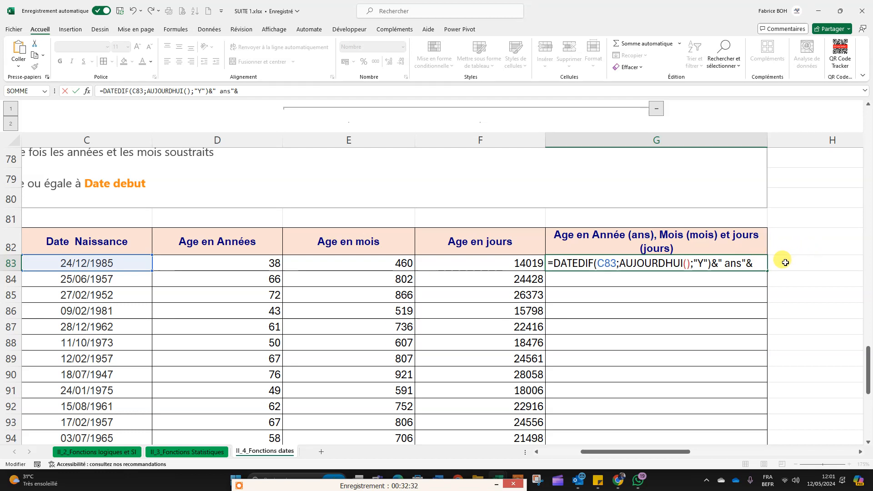
Step: Add a trailing space to the " ans " text in G83 and paste the copied DATEDIF expression after the final &
{"action": "left_click", "coordinate": [742, 264]}
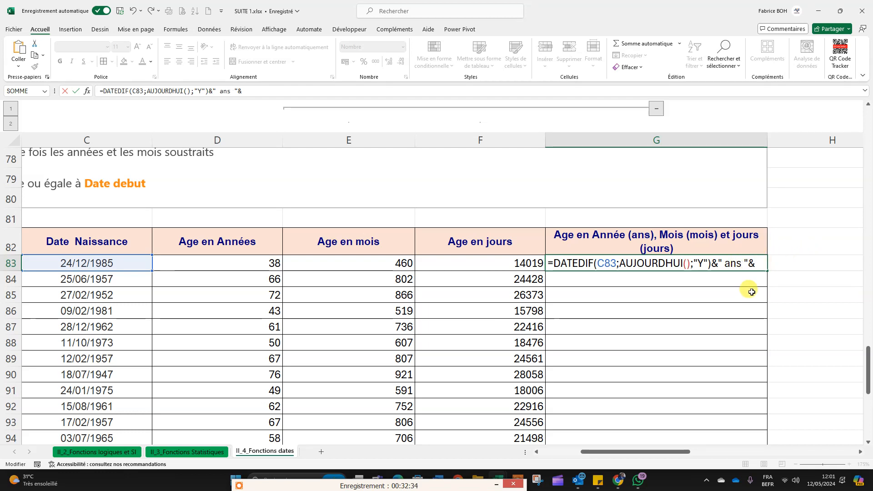
{"action": "left_click", "coordinate": [763, 264]}
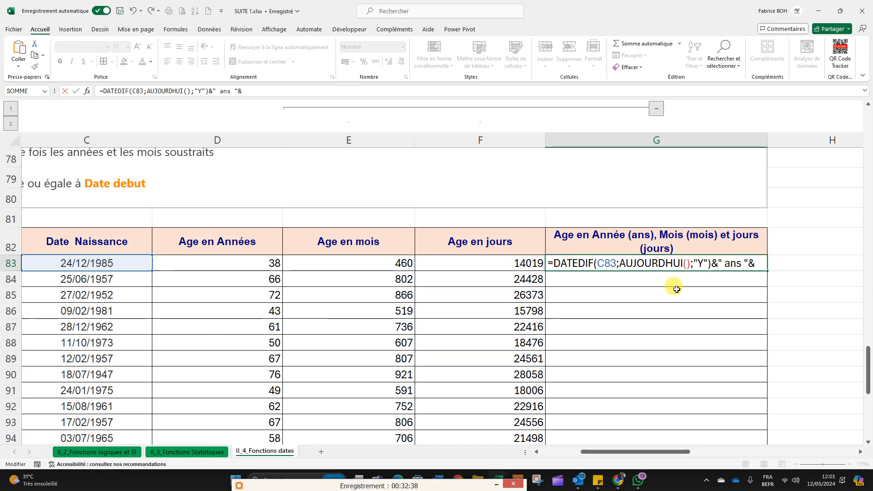
{"action": "type", "text": "DATEDIF(C83;AUJOURDHUI();\"Y\")&\" ans\""}
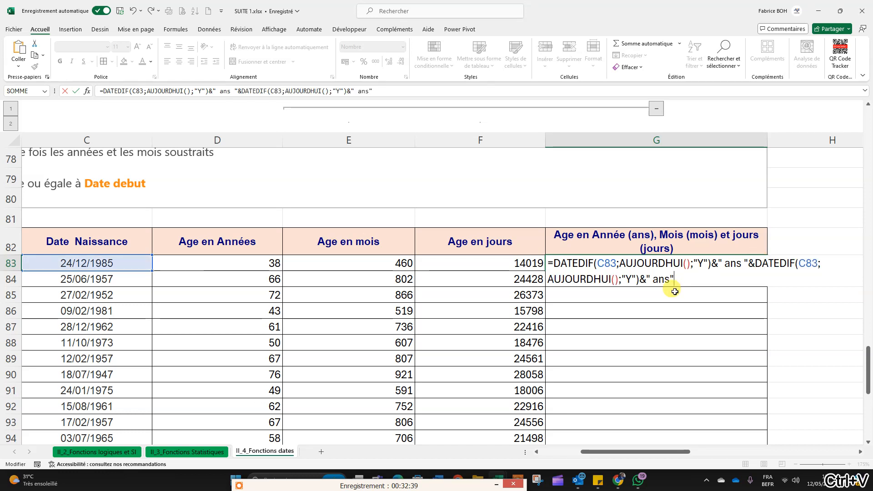
Step: Set the second DATEDIF in G83 to the interval "YM" with the unit text " mois ", and enter the formula
{"action": "left_click", "coordinate": [632, 278]}
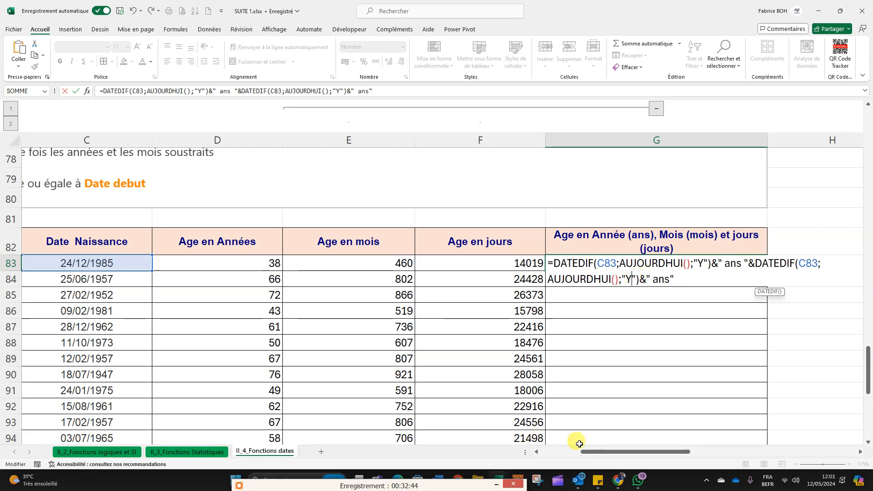
{"action": "left_click_drag", "start_coordinate": [604, 453], "coordinate": [572, 455]}
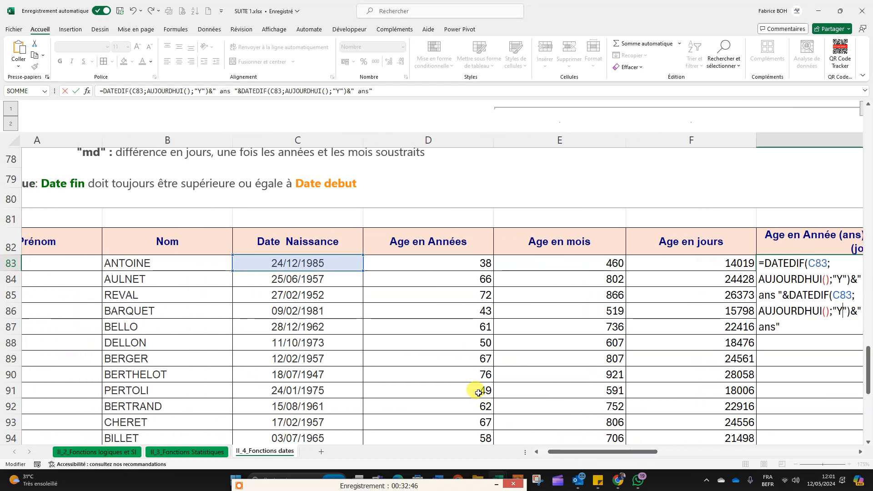
{"action": "scroll", "coordinate": [475, 377], "scroll_direction": "up", "scroll_amount": 2}
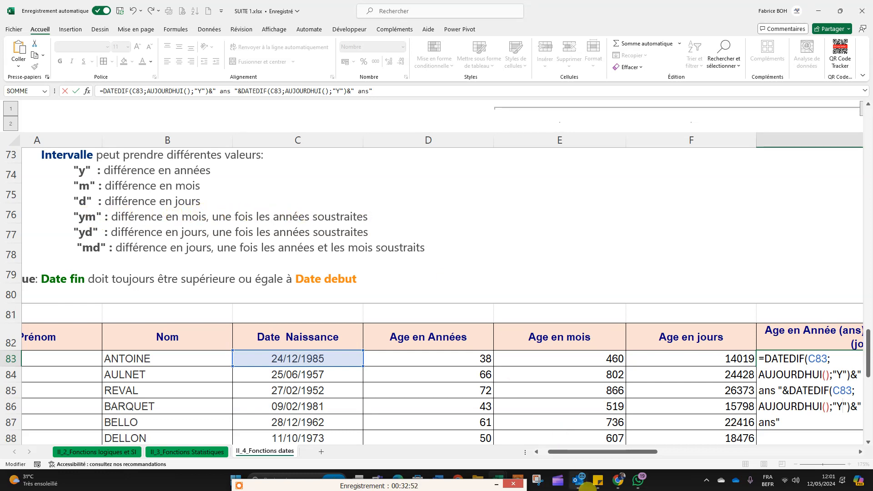
{"action": "left_click_drag", "start_coordinate": [595, 453], "coordinate": [651, 453]}
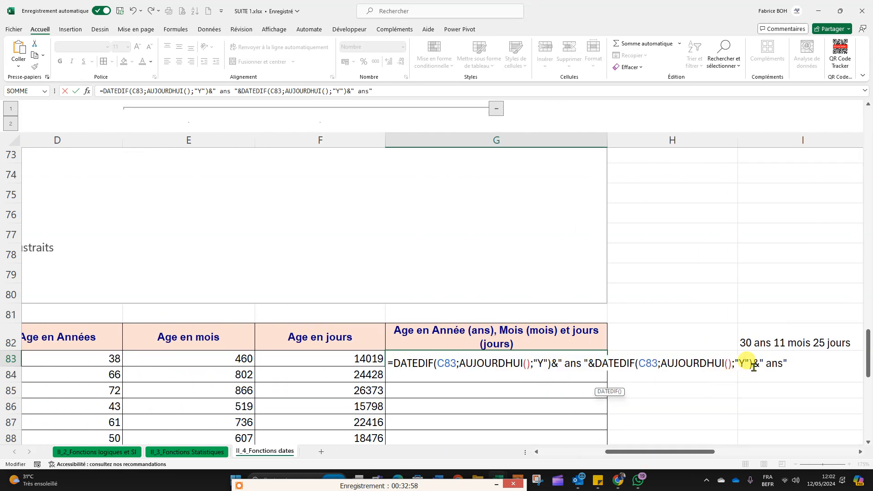
{"action": "type", "text": "M"}
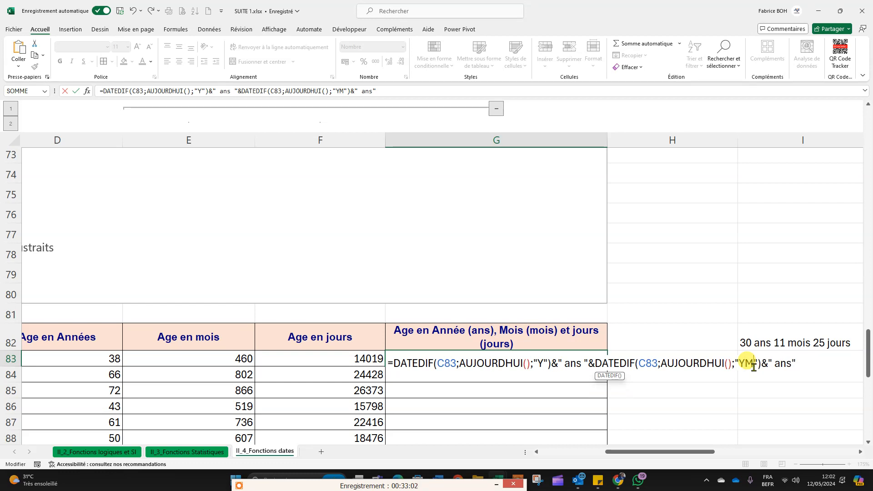
{"action": "left_click_drag", "start_coordinate": [775, 363], "coordinate": [792, 364]}
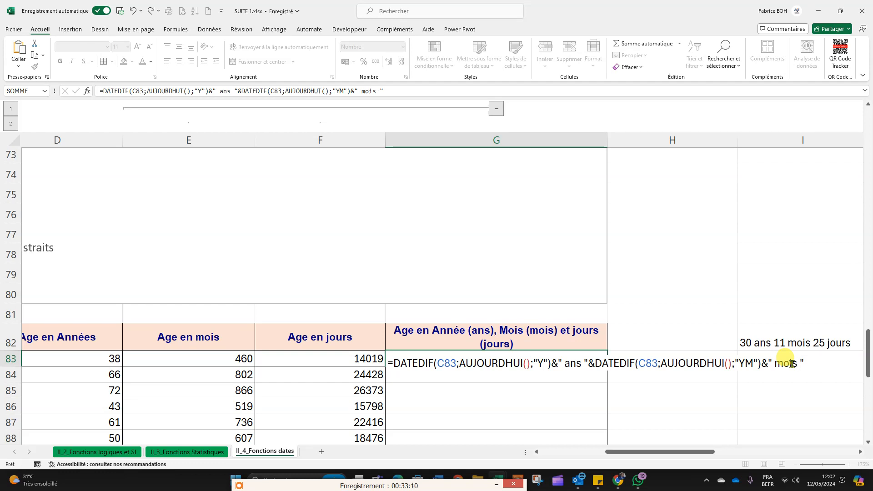
{"action": "key", "text": "Return"}
{"action": "scroll", "coordinate": [400, 345], "scroll_direction": "down", "scroll_amount": 1}
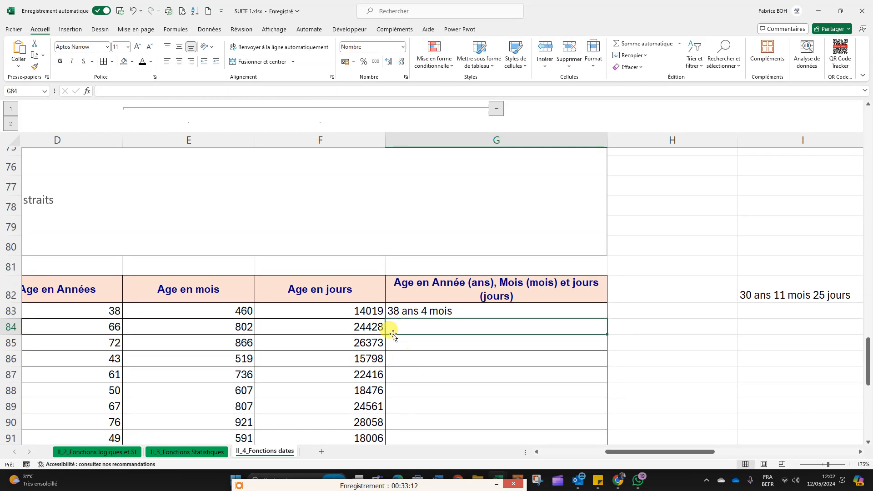
Step: Check the "md" interval in the DATEDIF notes and append & plus the copied DATEDIF expression as the third part of the G83 formula
{"action": "left_click", "coordinate": [392, 311]}
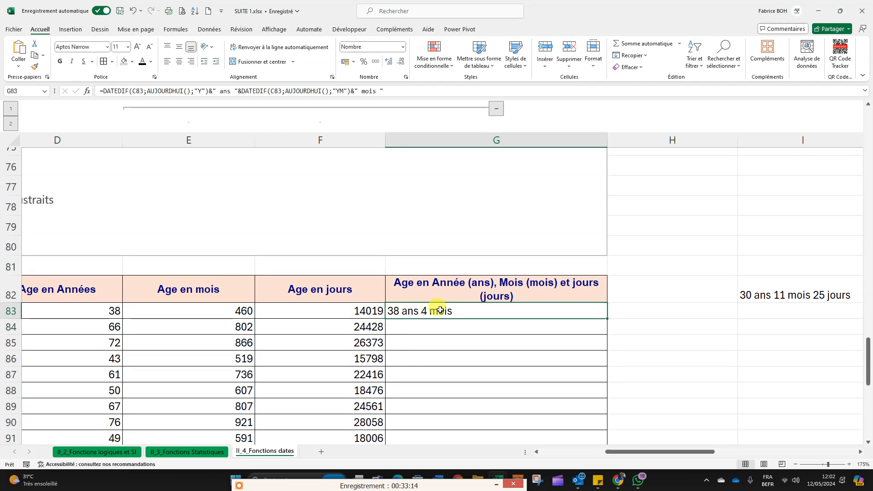
{"action": "mouse_move", "coordinate": [628, 458]}
{"action": "left_mouse_down"}
{"action": "mouse_move", "coordinate": [587, 459]}
{"action": "mouse_move", "coordinate": [625, 458]}
{"action": "left_mouse_up"}
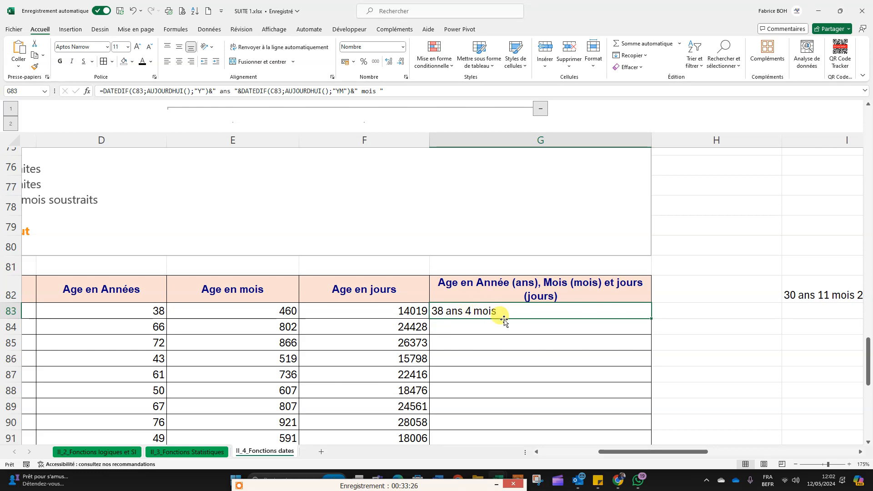
{"action": "left_click_drag", "start_coordinate": [637, 453], "coordinate": [579, 450]}
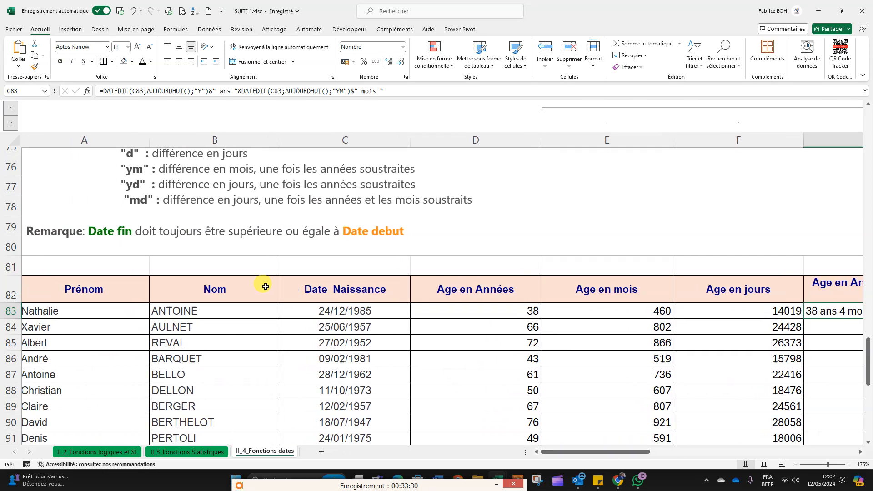
{"action": "left_click", "coordinate": [138, 201]}
{"action": "left_click_drag", "start_coordinate": [138, 202], "coordinate": [147, 202]}
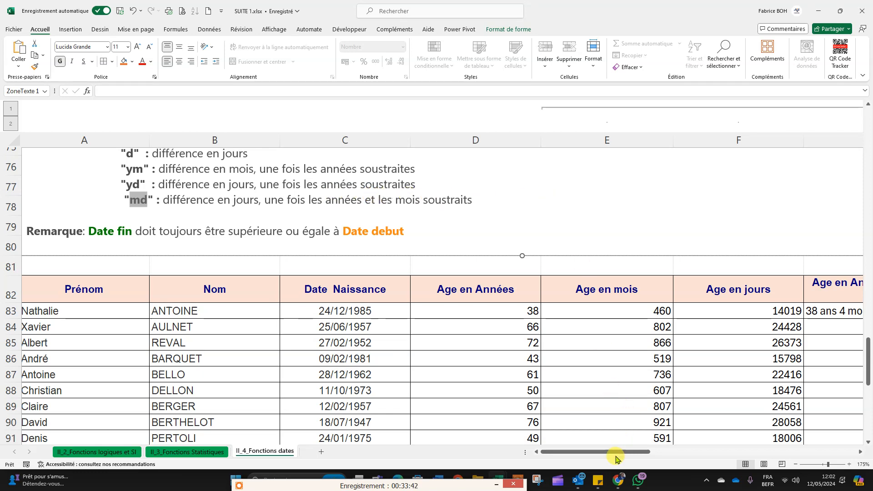
{"action": "left_click_drag", "start_coordinate": [679, 461], "coordinate": [688, 462]}
{"action": "double_click", "coordinate": [419, 311]}
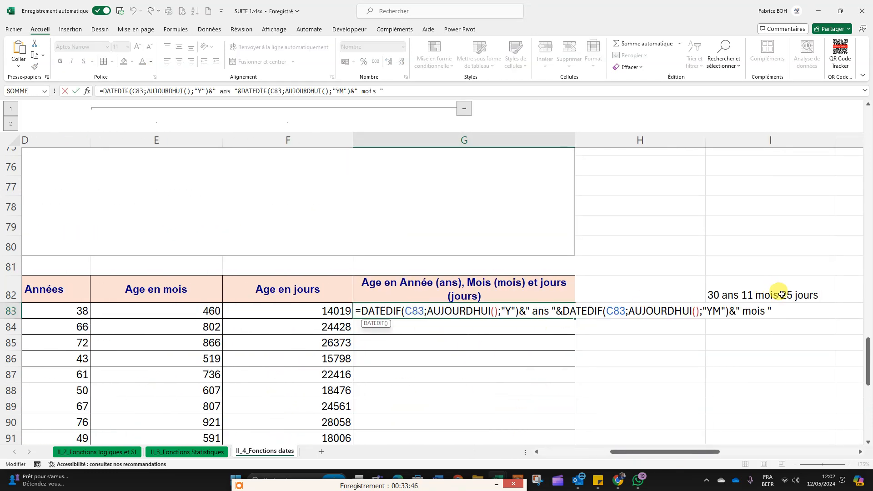
{"action": "left_click", "coordinate": [778, 311]}
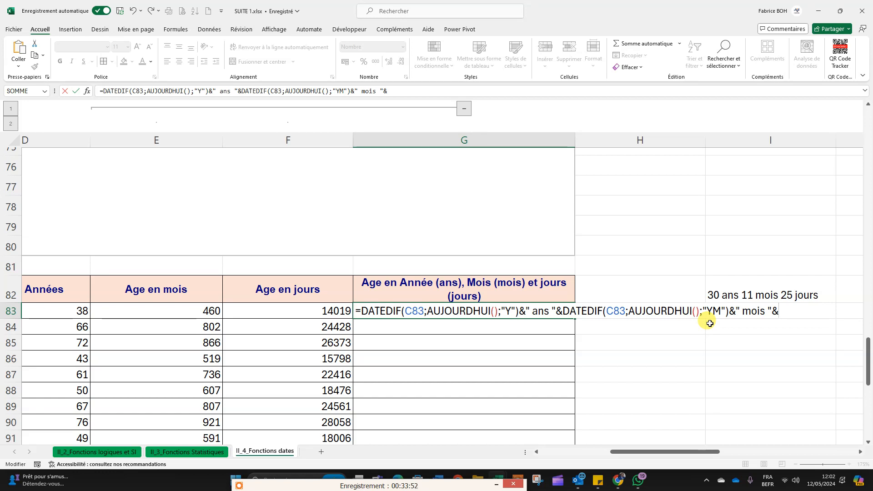
{"action": "type", "text": "DATEDIF(C83;AUJOURDHUI();\"Y\")&\" ans\""}
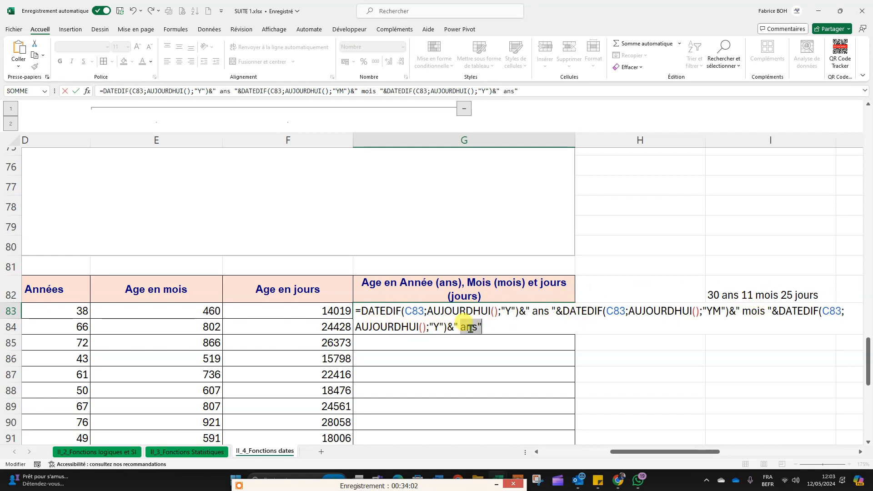
Step: Set the third DATEDIF in G83 to the interval "md" with the unit text " jours", and enter the formula
{"action": "left_click_drag", "start_coordinate": [478, 327], "coordinate": [451, 327]}
{"action": "type", "text": "jour"}
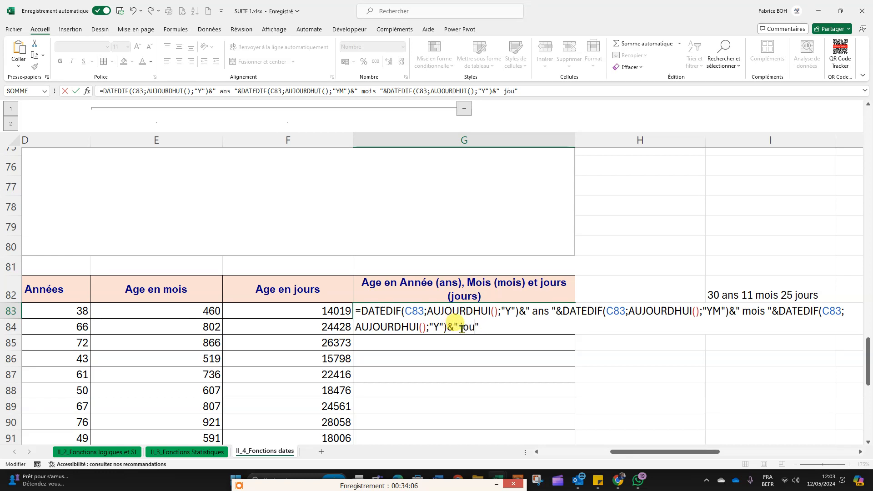
{"action": "double_click", "coordinate": [435, 326]}
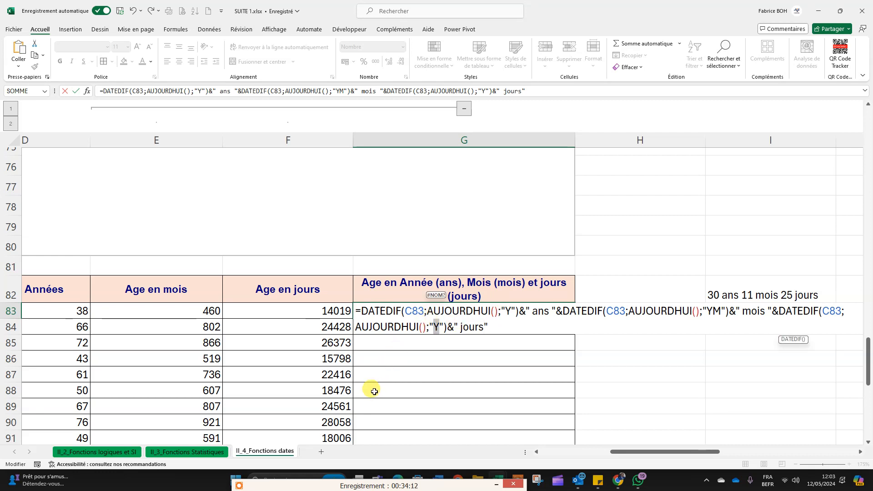
{"action": "type", "text": "m"}
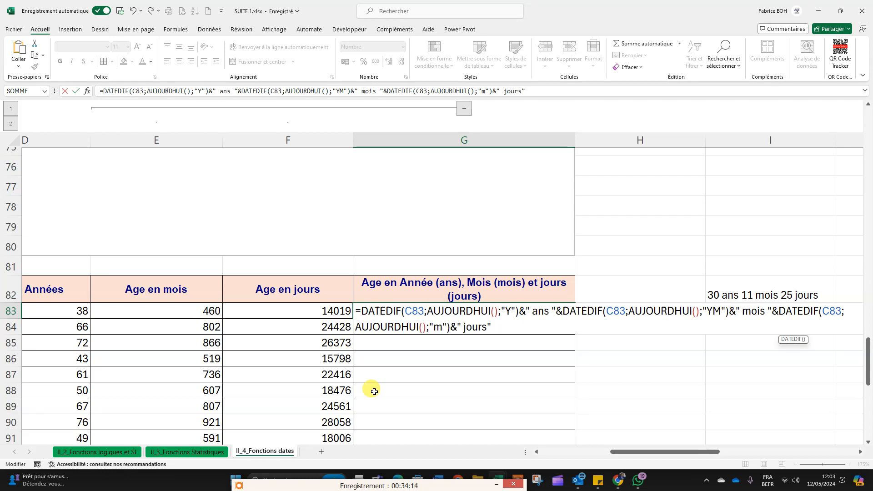
{"action": "type", "text": "d"}
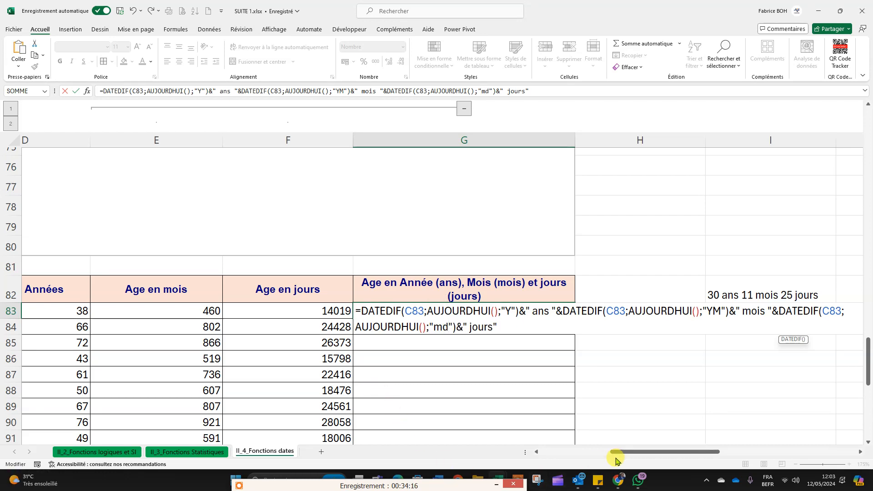
{"action": "left_click_drag", "start_coordinate": [617, 452], "coordinate": [593, 462]}
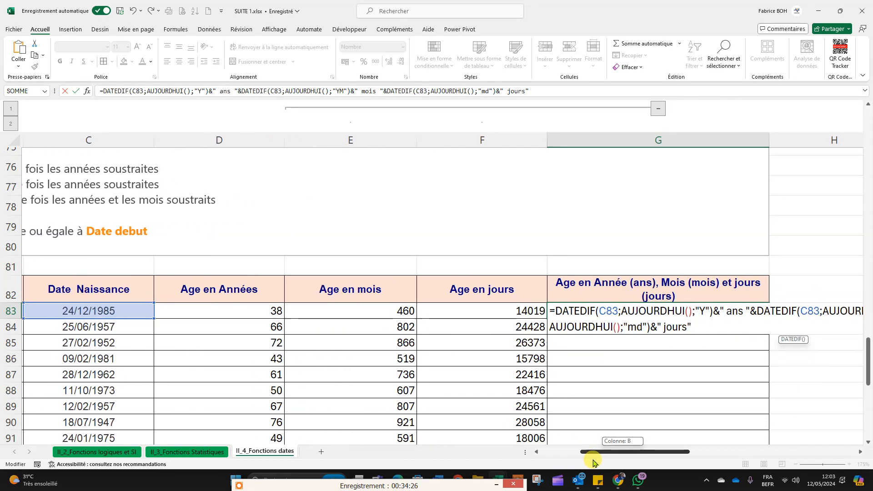
{"action": "left_click_drag", "start_coordinate": [595, 462], "coordinate": [636, 463]}
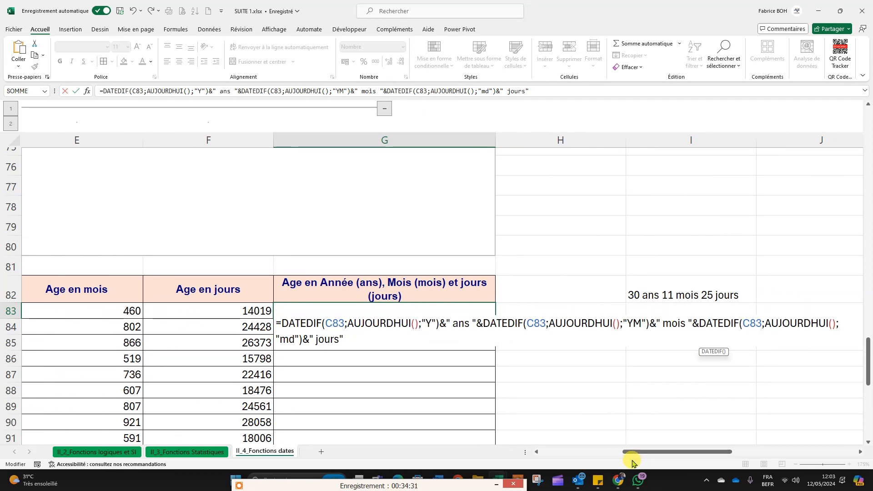
{"action": "key", "text": "Return"}
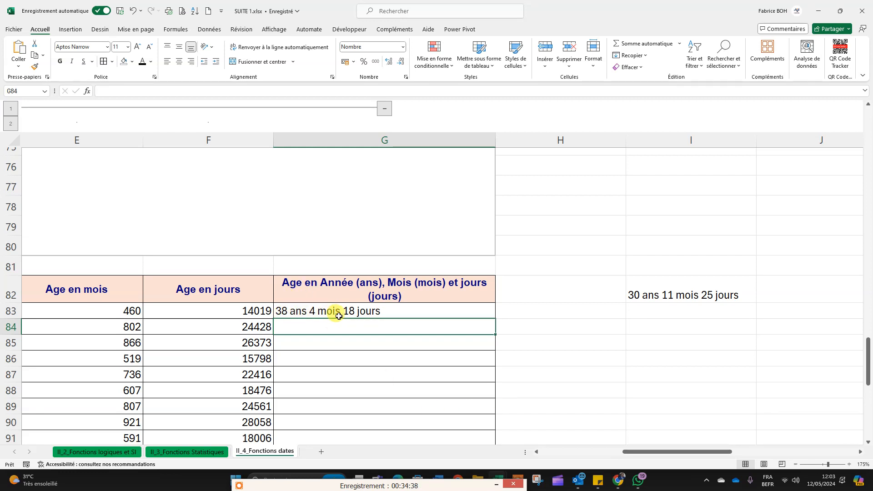
{"action": "left_click", "coordinate": [360, 312]}
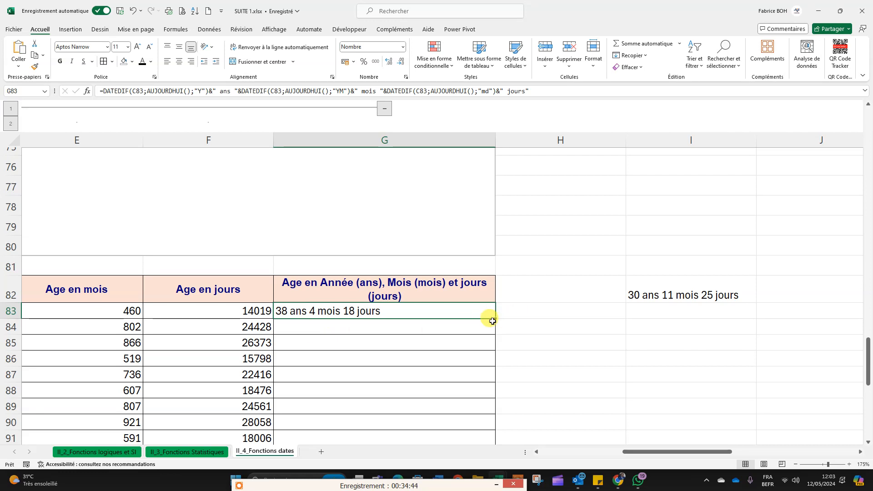
{"action": "left_click_drag", "start_coordinate": [492, 321], "coordinate": [475, 297]}
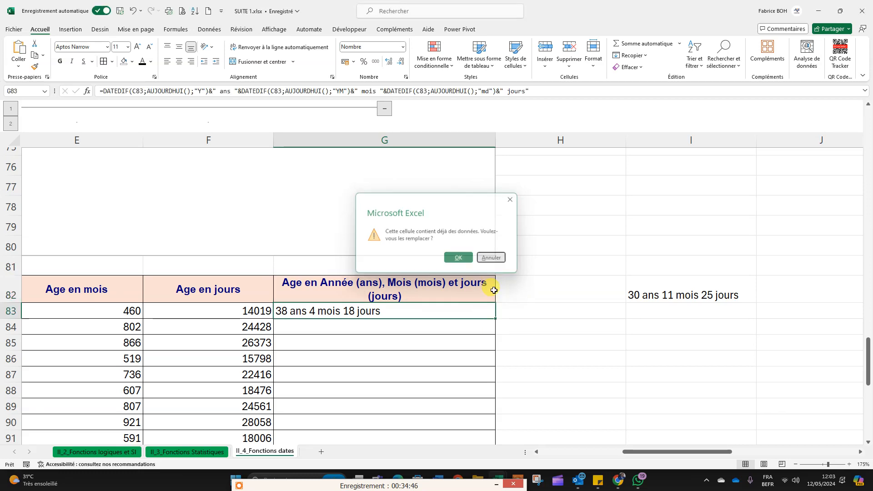
{"action": "key", "text": "Escape"}
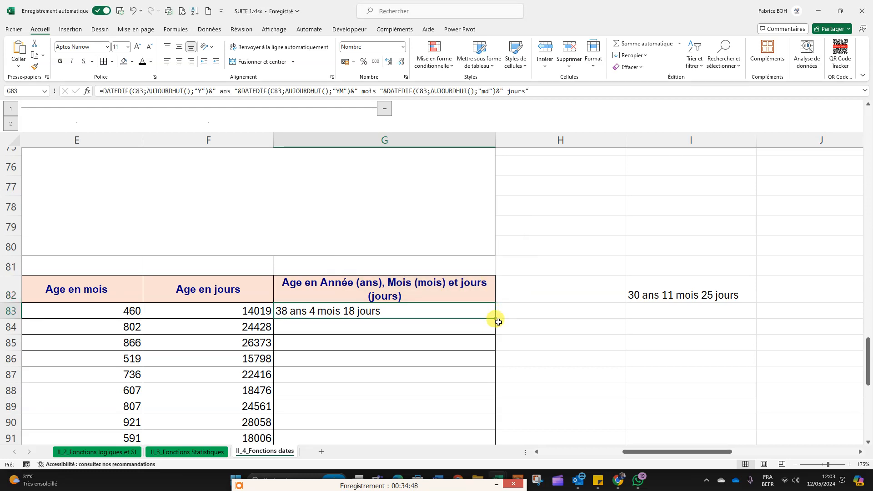
{"action": "left_click", "coordinate": [546, 332]}
Step: Fill the combined years, months and days formula from G83 down to the last table row, G109
{"action": "scroll", "coordinate": [474, 347], "scroll_direction": "up", "scroll_amount": 2}
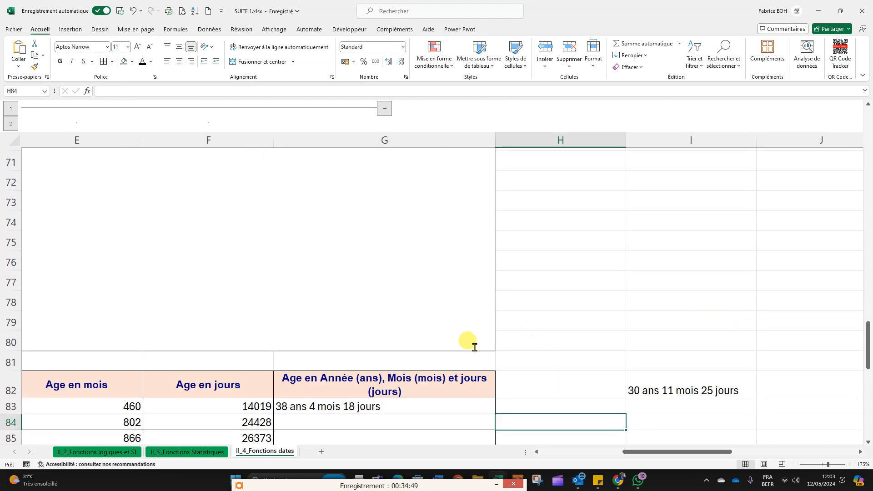
{"action": "left_click", "coordinate": [450, 405]}
{"action": "double_click", "coordinate": [495, 413]}
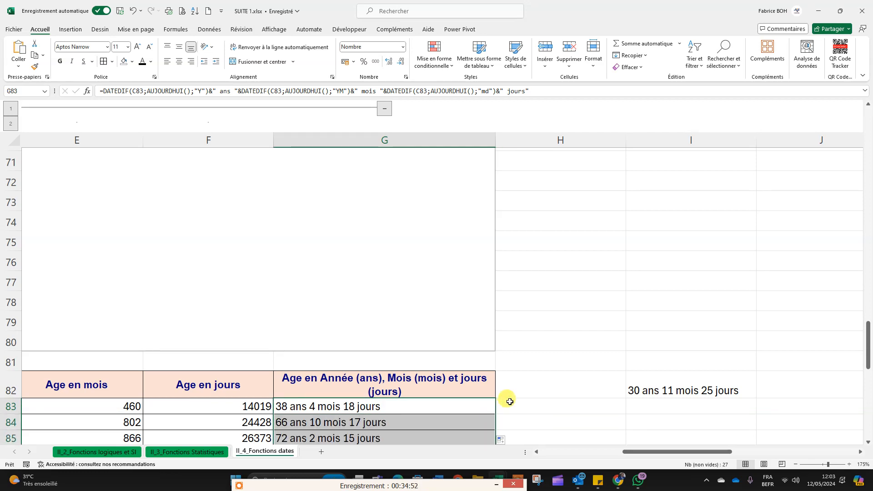
{"action": "scroll", "coordinate": [514, 374], "scroll_direction": "down", "scroll_amount": 6}
{"action": "scroll", "coordinate": [519, 374], "scroll_direction": "down", "scroll_amount": 4}
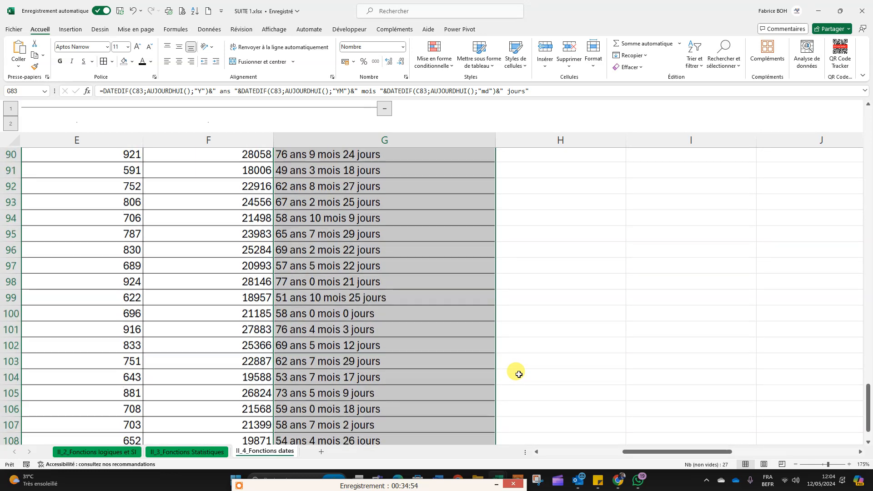
Step: Check the copied formula in G109 and select the combined ages in G83:G109 to review them
{"action": "left_click", "coordinate": [293, 295]}
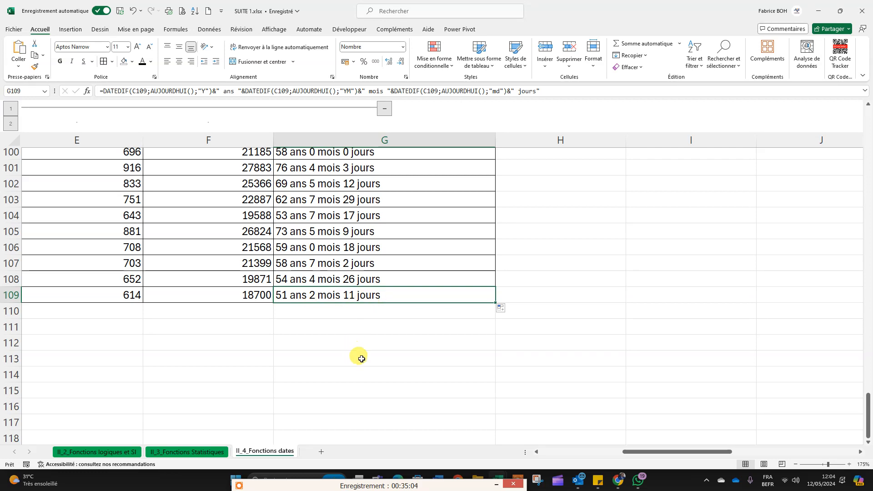
{"action": "scroll", "coordinate": [363, 363], "scroll_direction": "up", "scroll_amount": 8}
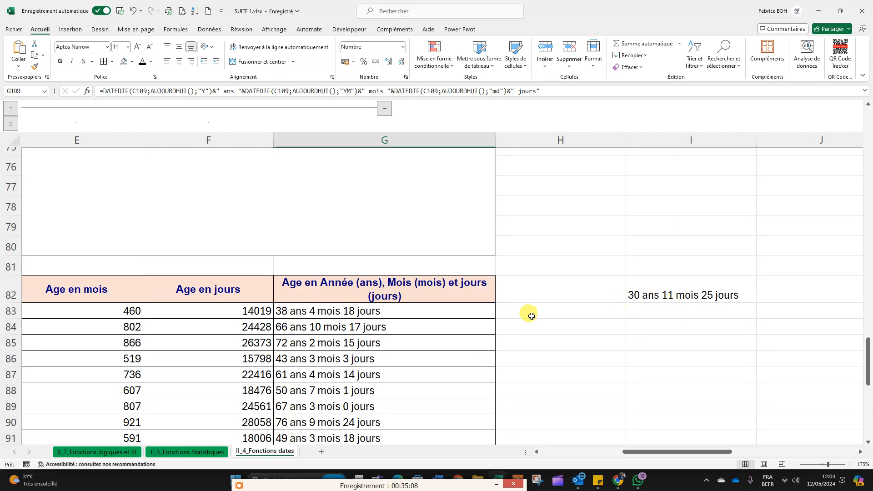
{"action": "scroll", "coordinate": [384, 362], "scroll_direction": "down", "scroll_amount": 2}
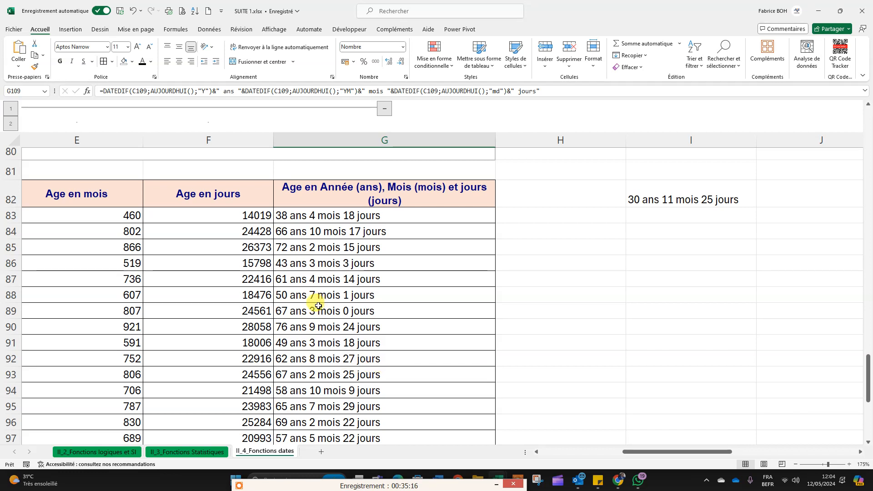
{"action": "left_click_drag", "start_coordinate": [335, 216], "coordinate": [359, 313]}
{"action": "left_click_drag", "start_coordinate": [369, 382], "coordinate": [358, 405]}
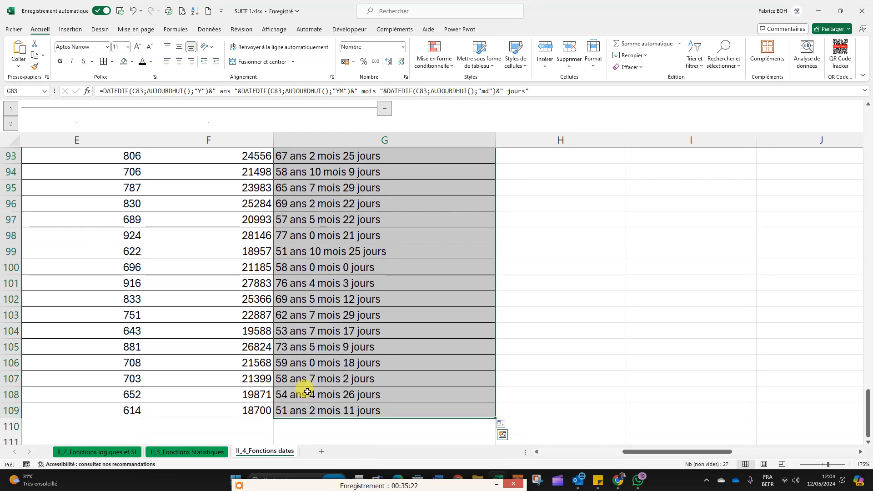
{"action": "scroll", "coordinate": [308, 391], "scroll_direction": "up", "scroll_amount": 3}
{"action": "scroll", "coordinate": [307, 391], "scroll_direction": "up", "scroll_amount": 3}
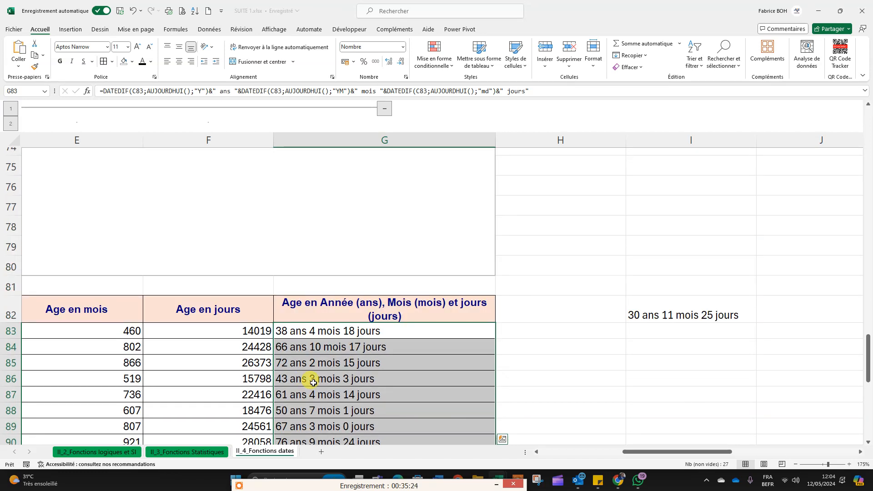